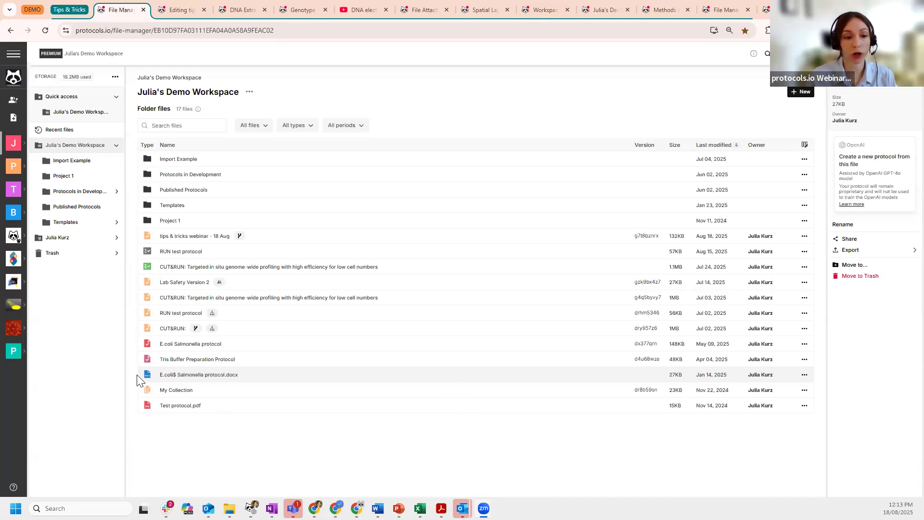
# - Select Test protocol.pdf in the demo workspace and open the + New menu of creation choices
pyautogui.click(194, 408)
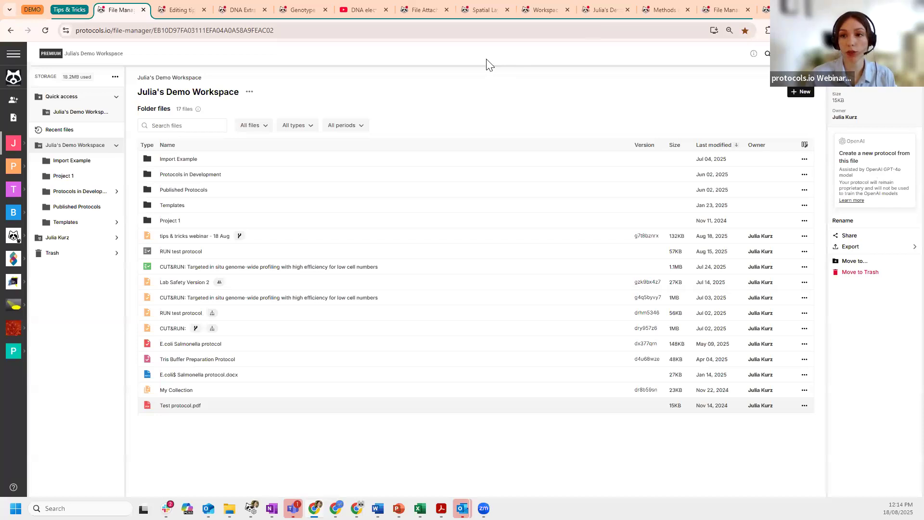
pyautogui.click(800, 92)
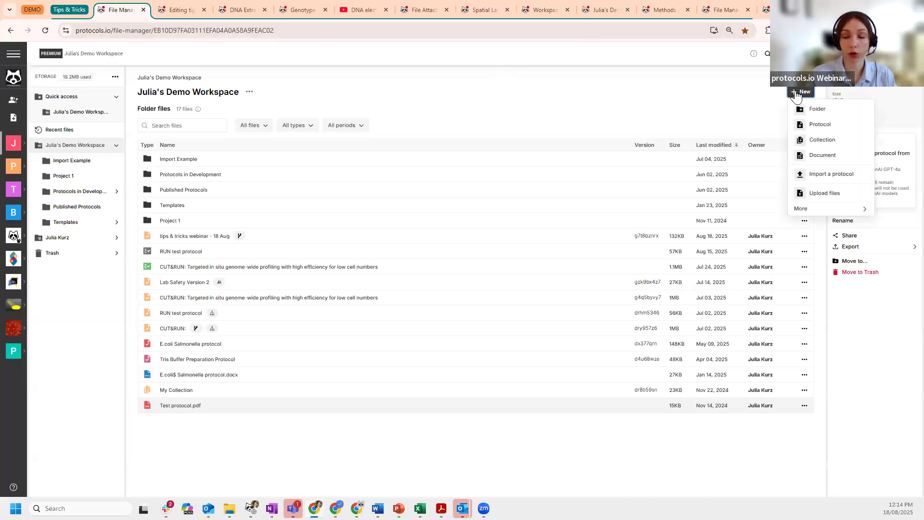
# - Begin Import a protocol, then close the Create a new protocol from file dialog without uploading
pyautogui.click(822, 181)
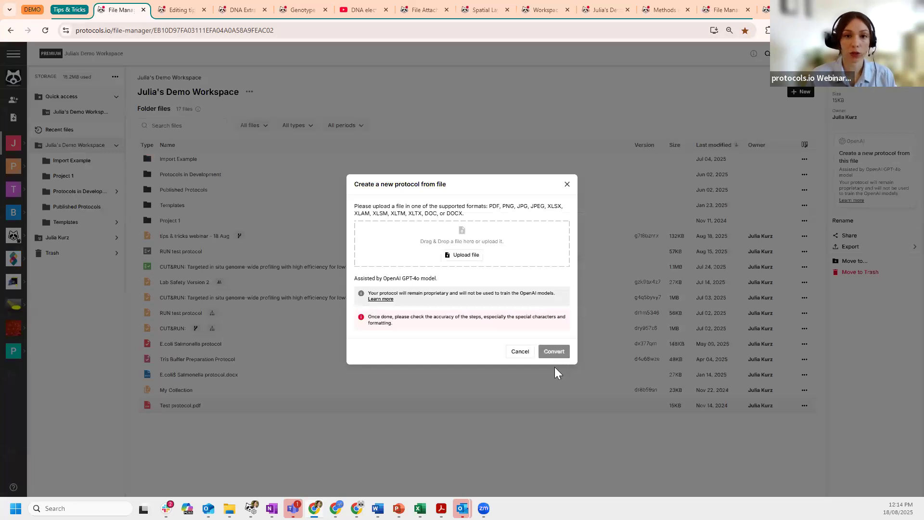
pyautogui.click(566, 186)
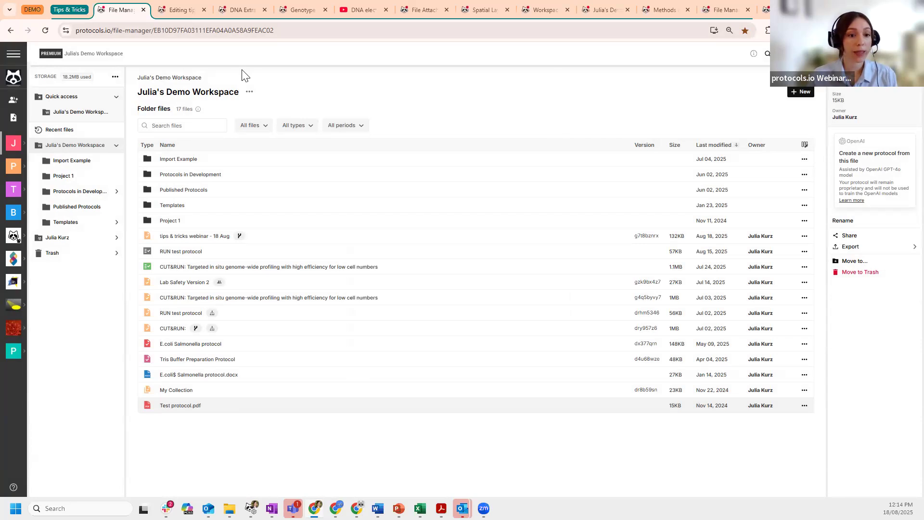
# - In the tips & tricks webinar editor, filter components to Biology, then to Computational
pyautogui.click(180, 11)
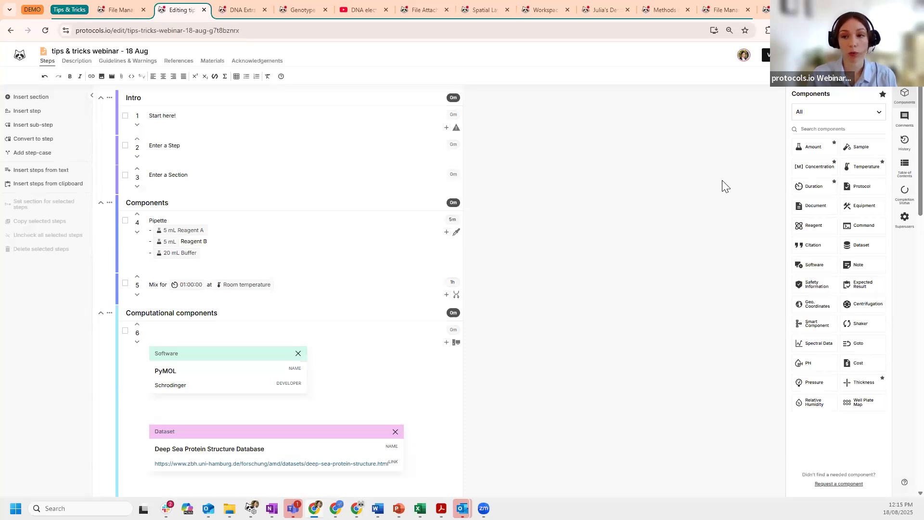
pyautogui.click(879, 114)
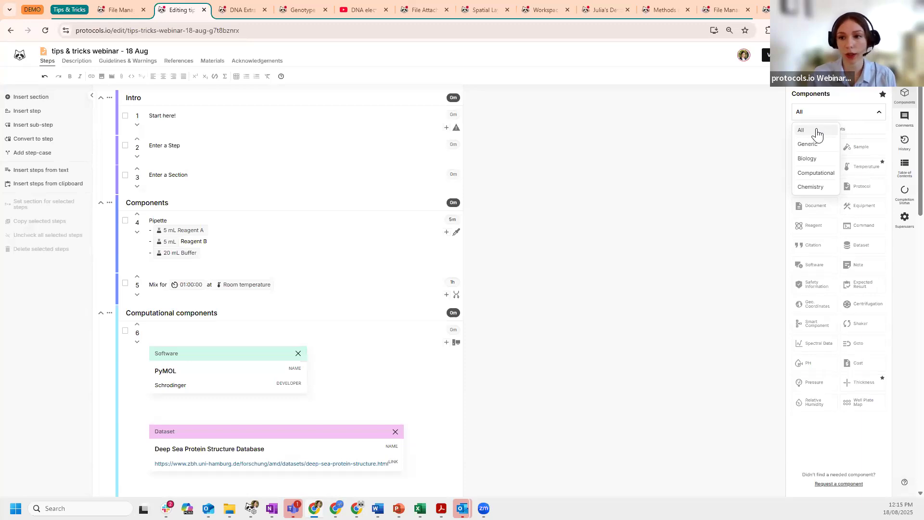
pyautogui.click(821, 163)
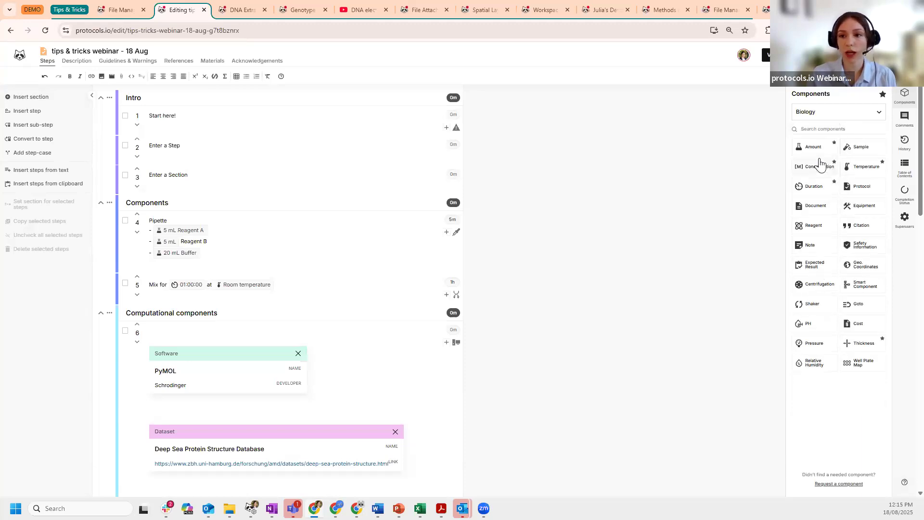
pyautogui.click(884, 117)
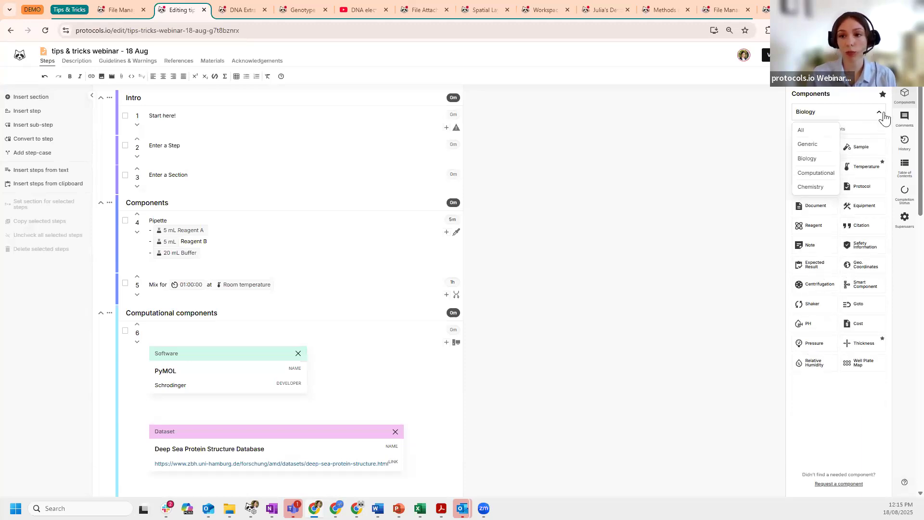
pyautogui.click(815, 174)
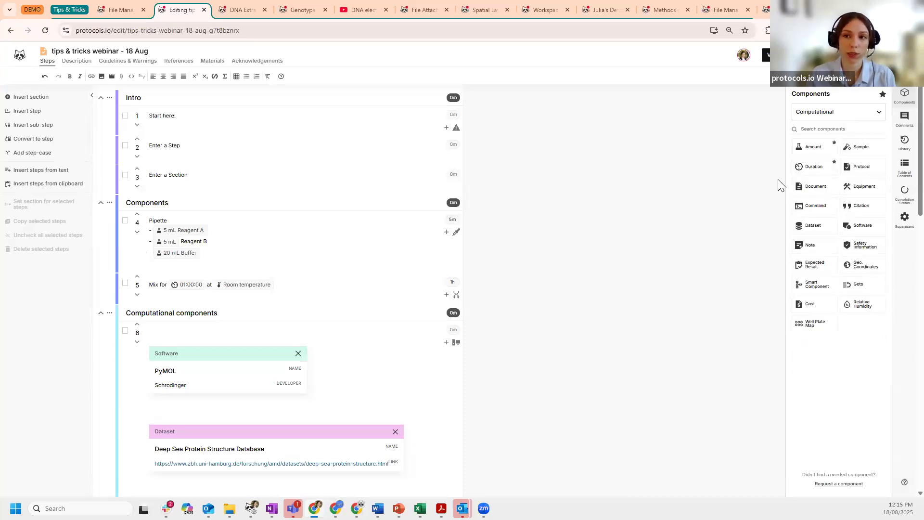
# - Restore the All components category and toggle the Favorites filter on and off
pyautogui.click(876, 115)
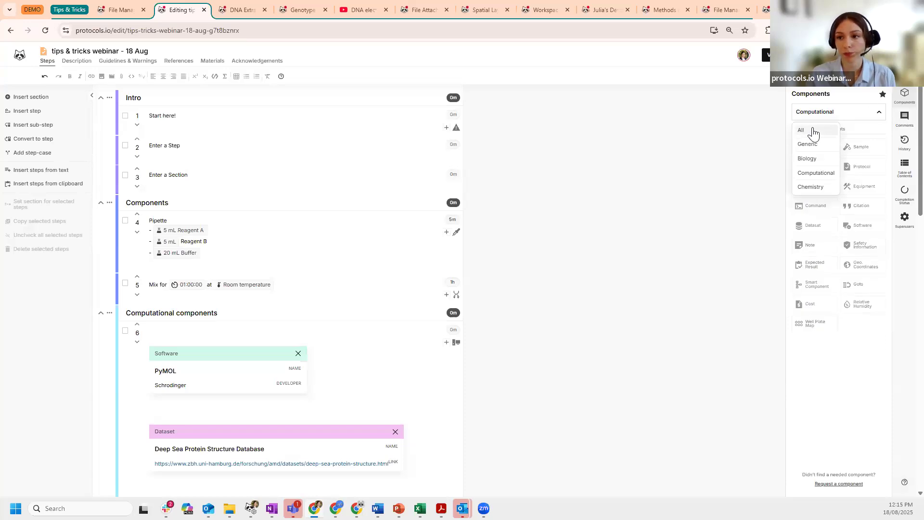
pyautogui.click(799, 132)
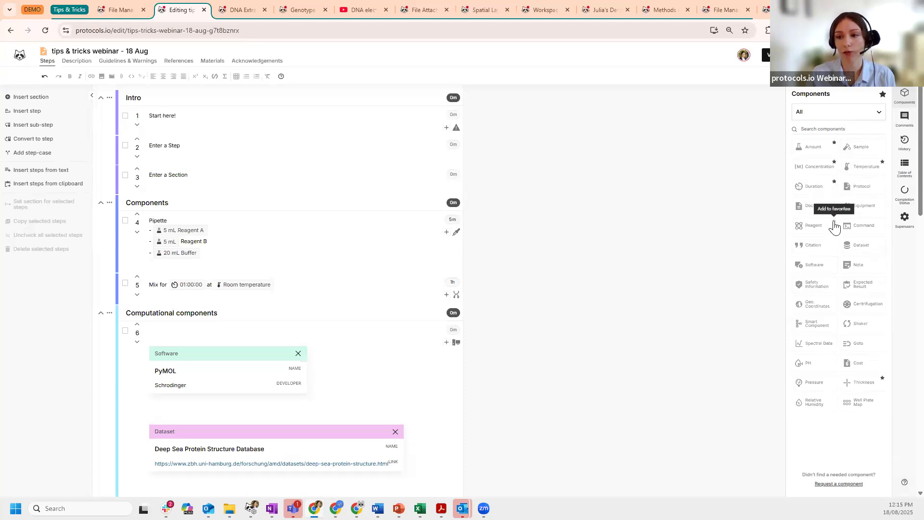
pyautogui.click(877, 112)
pyautogui.click(803, 131)
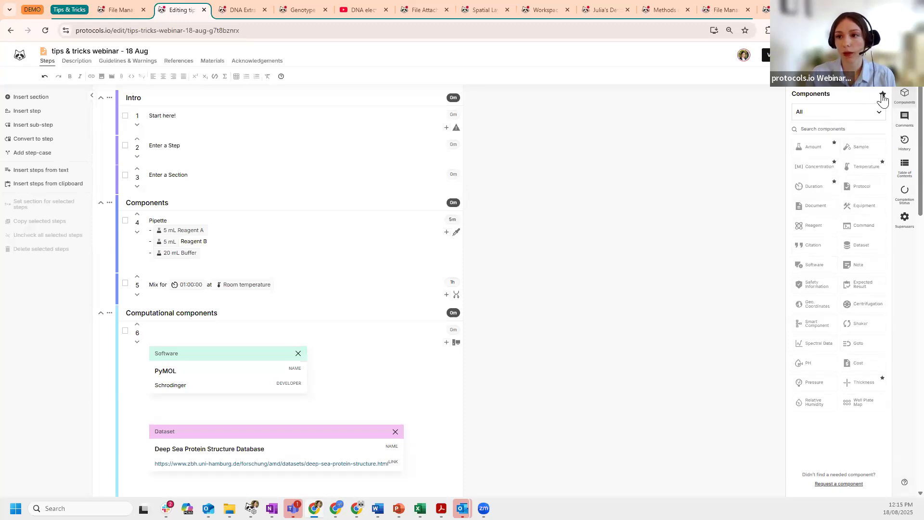
pyautogui.click(882, 95)
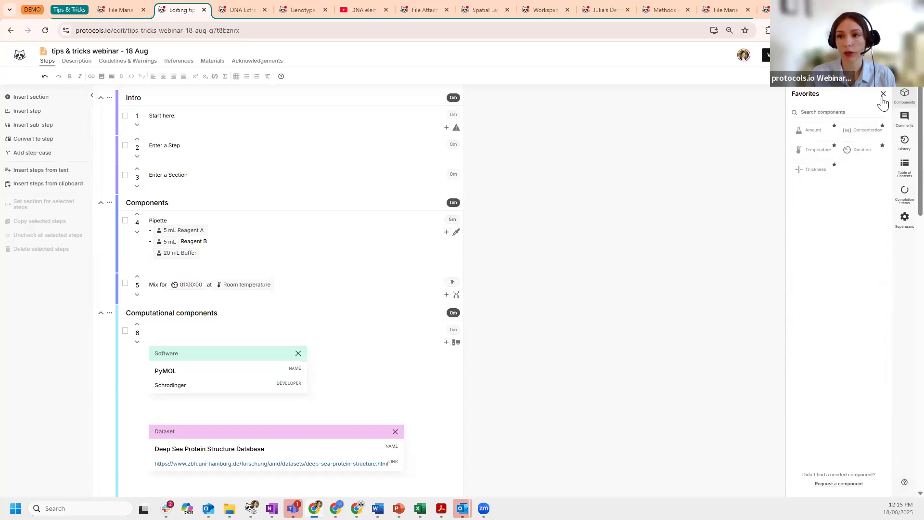
pyautogui.click(882, 96)
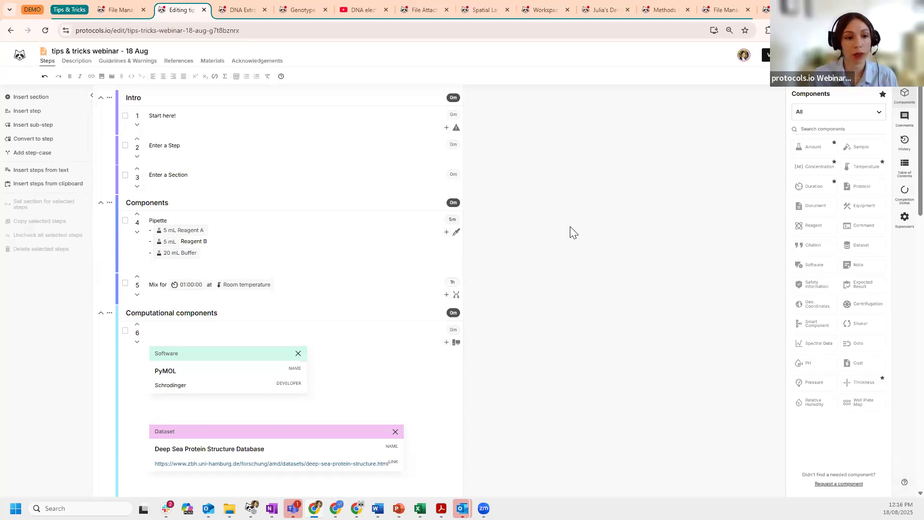
# - Scroll the webinar editor down to the Command component, then switch to the DNA Extraction protocol
pyautogui.scroll(-3, 571, 231)
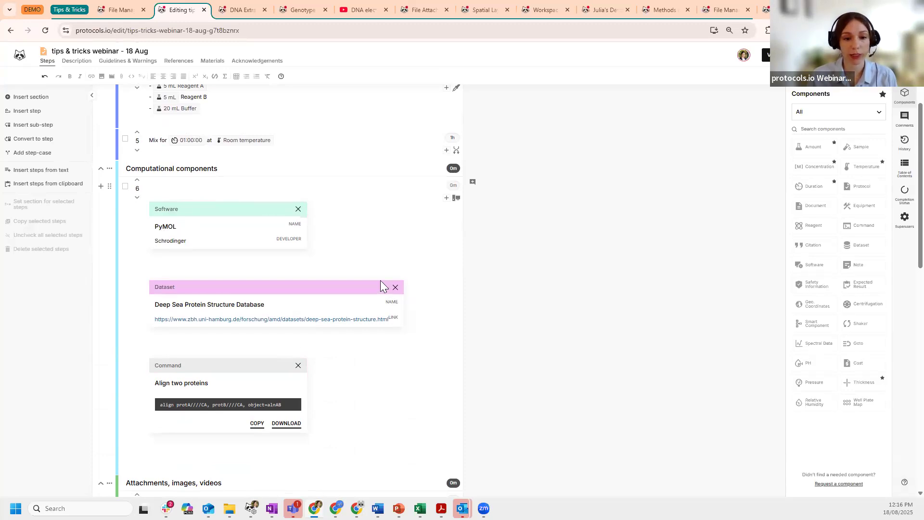
pyautogui.scroll(-1, 383, 286)
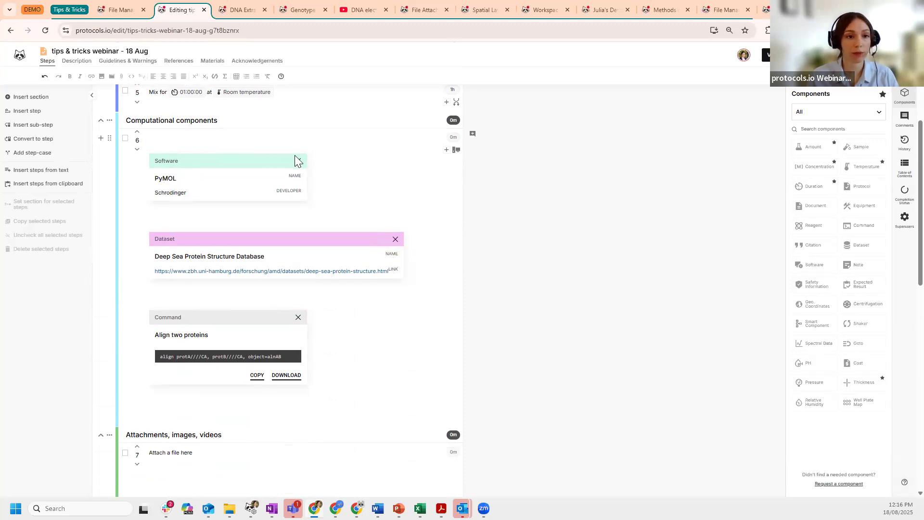
pyautogui.click(236, 10)
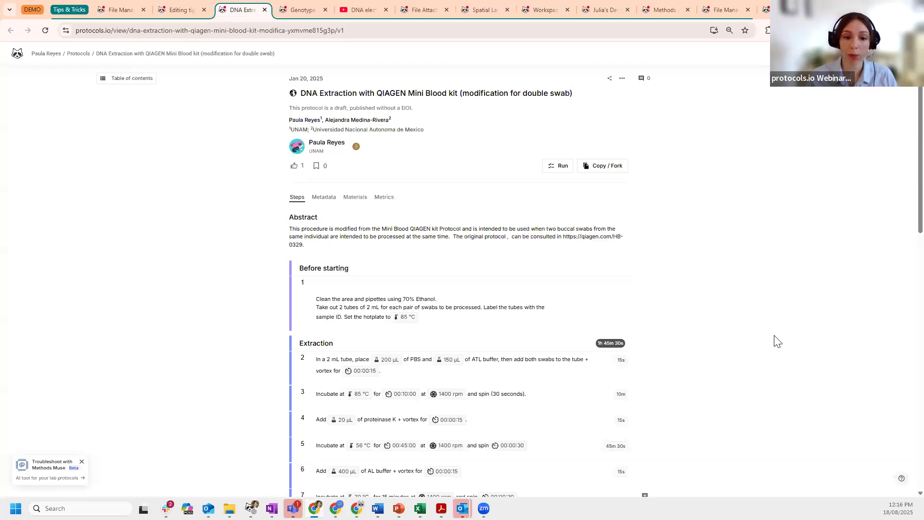
# - Review the DNA Extraction protocol steps, then switch to Genotype imputation workflow v3.0 V.2
pyautogui.scroll(-3, 736, 268)
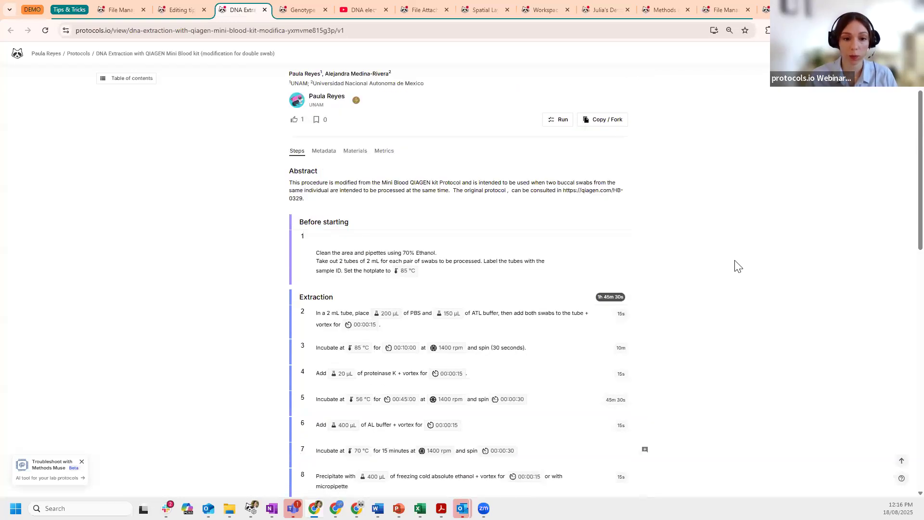
pyautogui.scroll(-1, 738, 266)
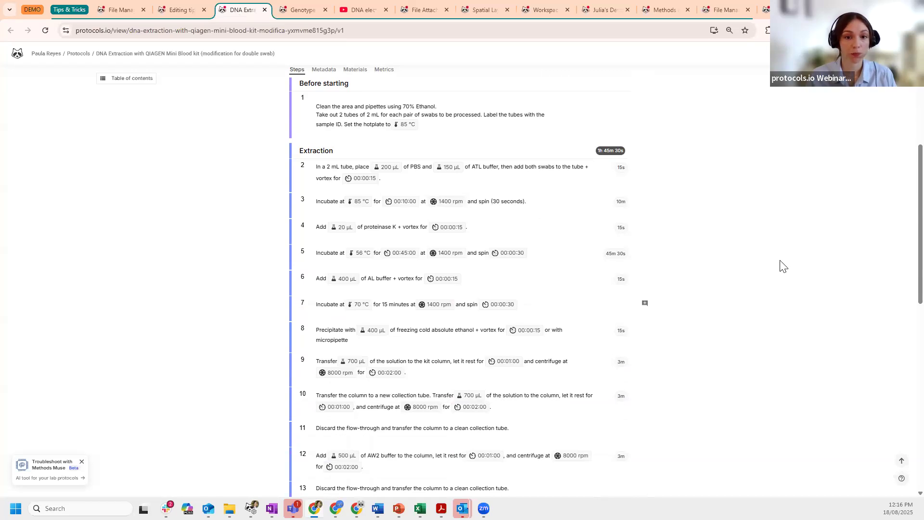
pyautogui.scroll(-2, 302, 201)
pyautogui.scroll(-3, 237, 170)
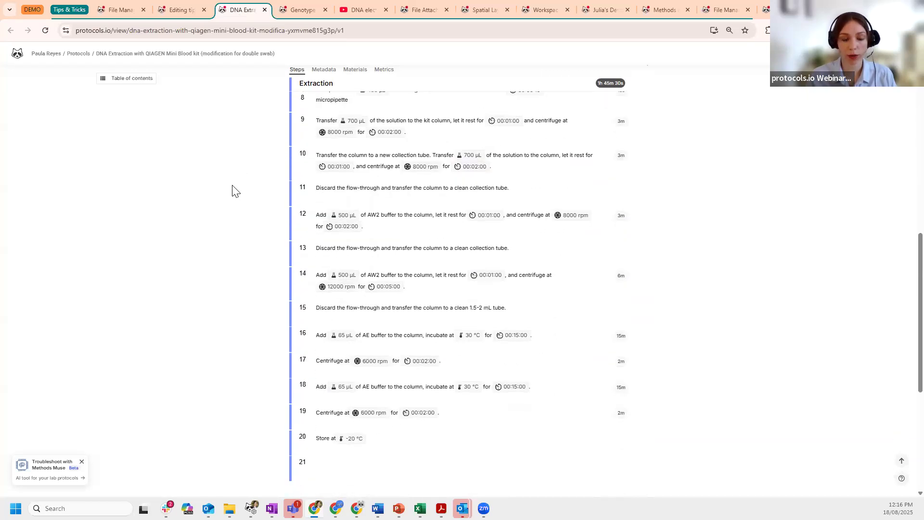
pyautogui.scroll(6, 231, 202)
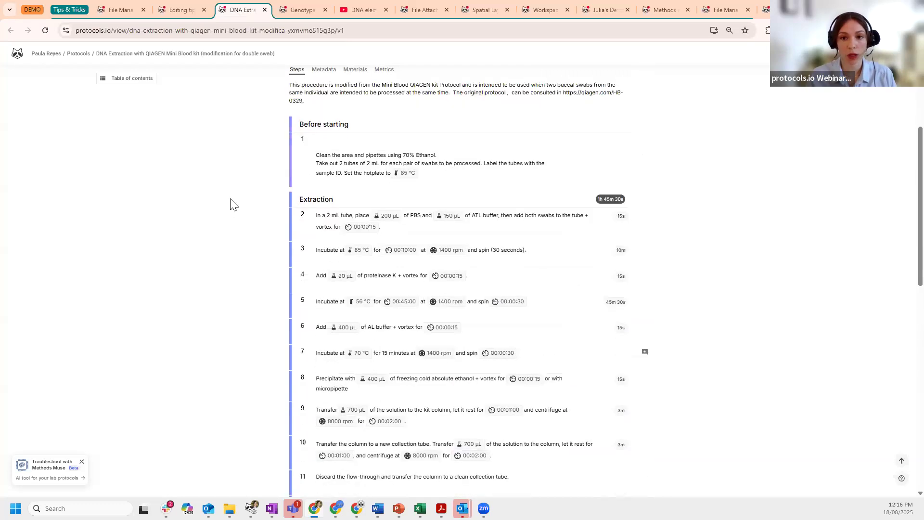
pyautogui.click(297, 9)
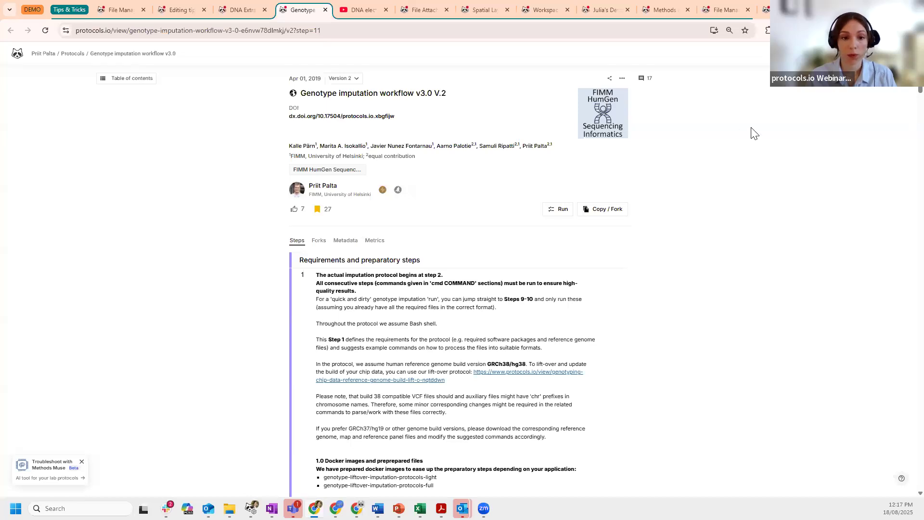
# - Browse the Genotype imputation workflow steps, then return to editing the tips & tricks webinar protocol
pyautogui.scroll(-1, 305, 179)
pyautogui.scroll(-4, 666, 346)
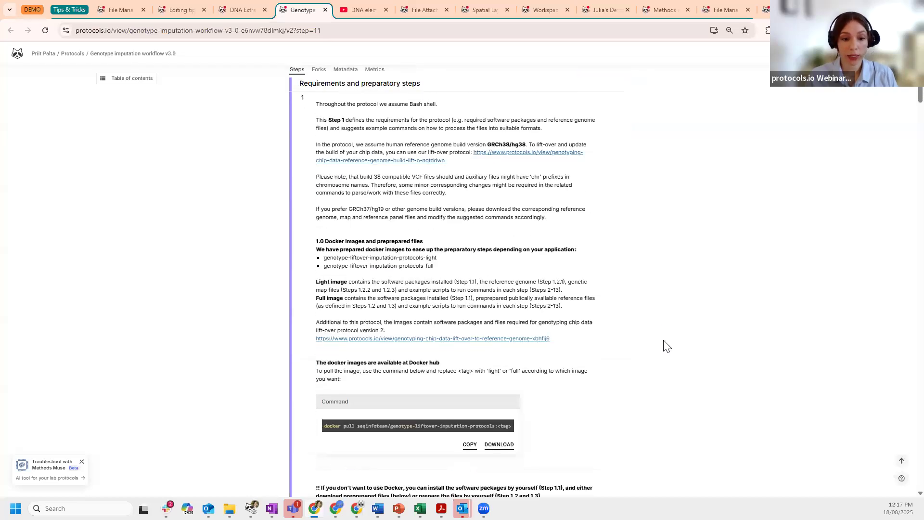
pyautogui.scroll(-2, 666, 346)
pyautogui.scroll(1, 563, 250)
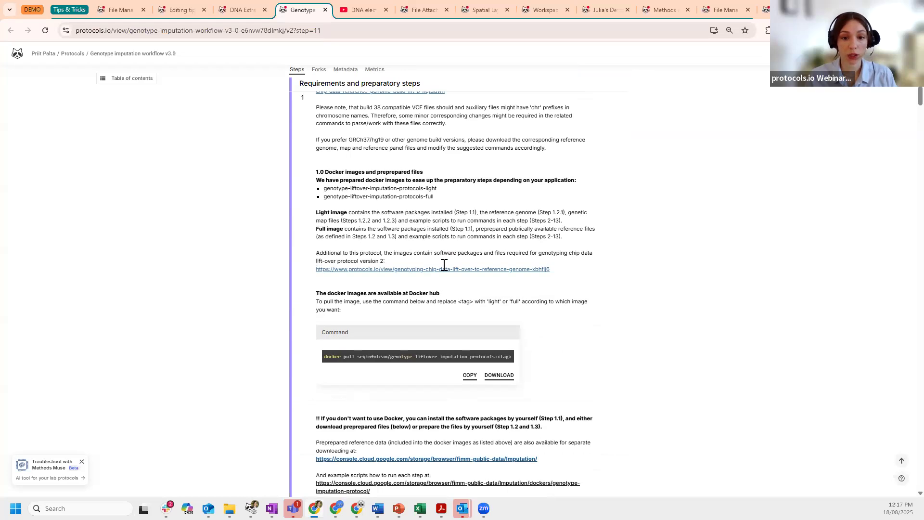
pyautogui.scroll(-1, 447, 276)
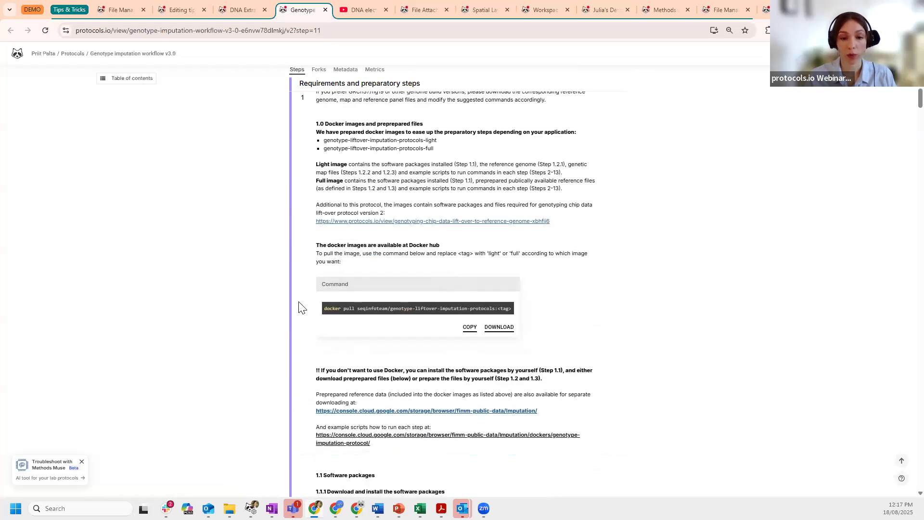
pyautogui.scroll(-3, 300, 305)
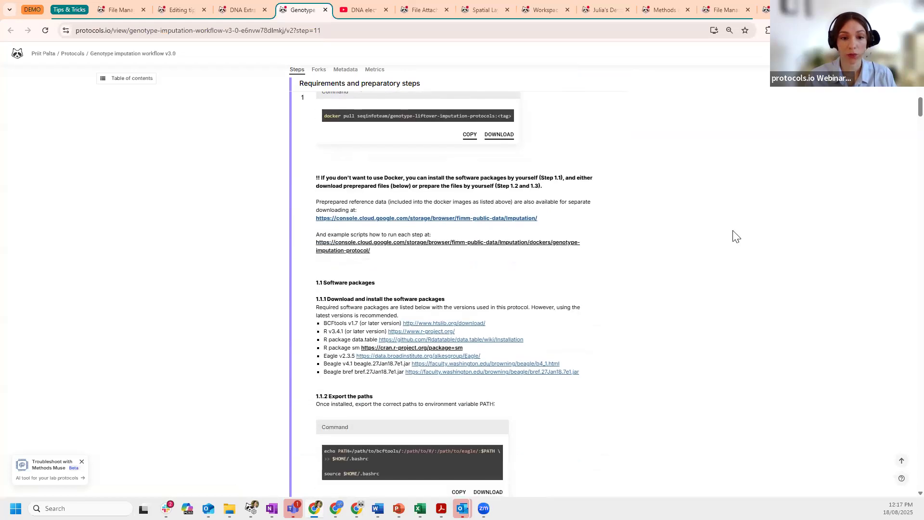
pyautogui.scroll(-1, 734, 236)
pyautogui.scroll(-6, 735, 236)
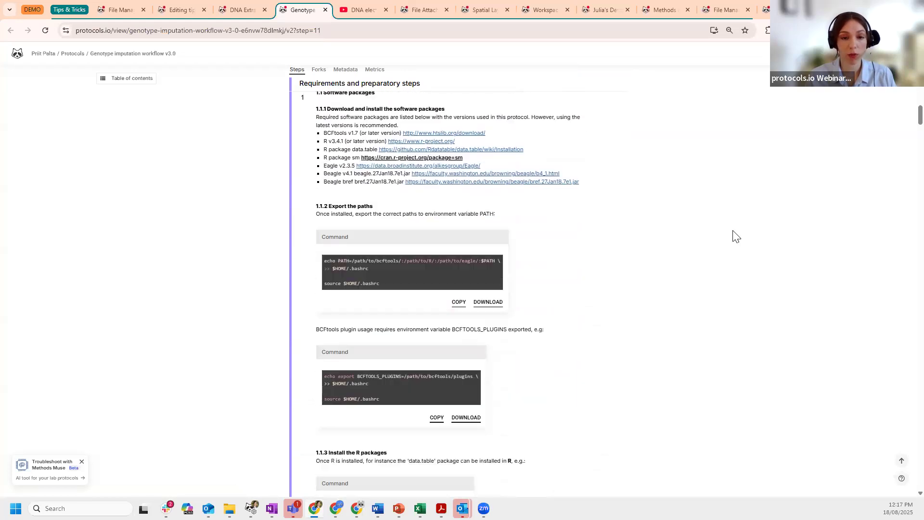
pyautogui.scroll(-3, 735, 236)
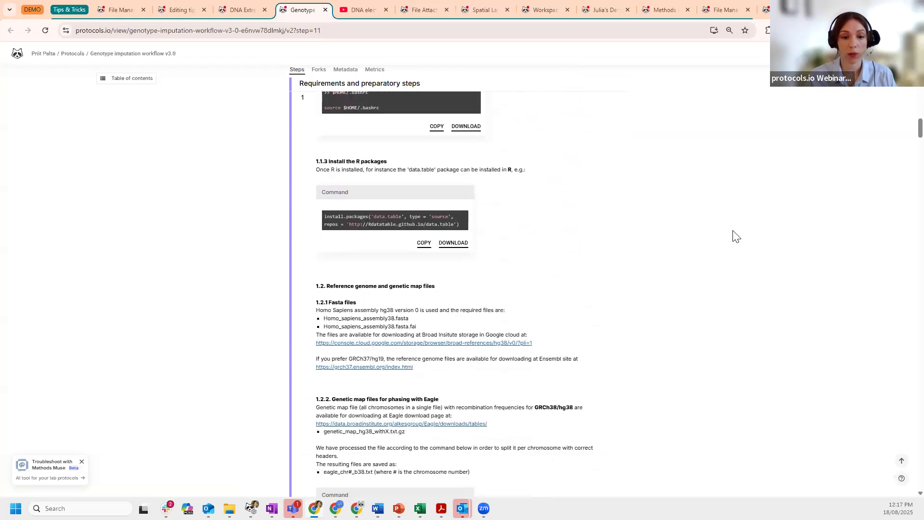
pyautogui.scroll(-1, 735, 236)
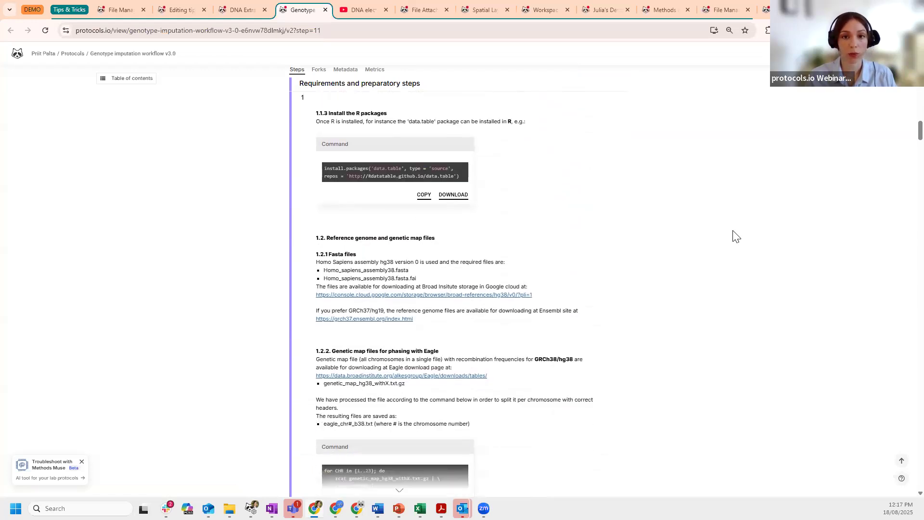
pyautogui.scroll(2, 735, 235)
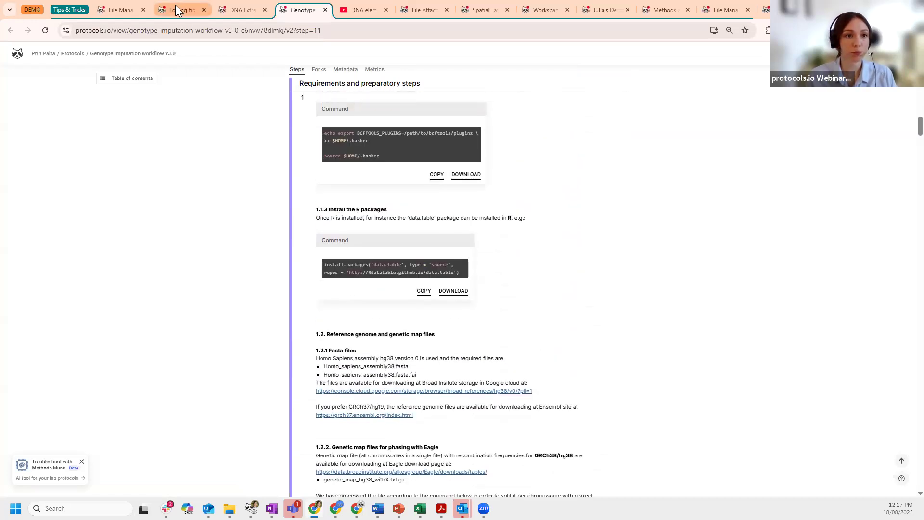
pyautogui.click(175, 9)
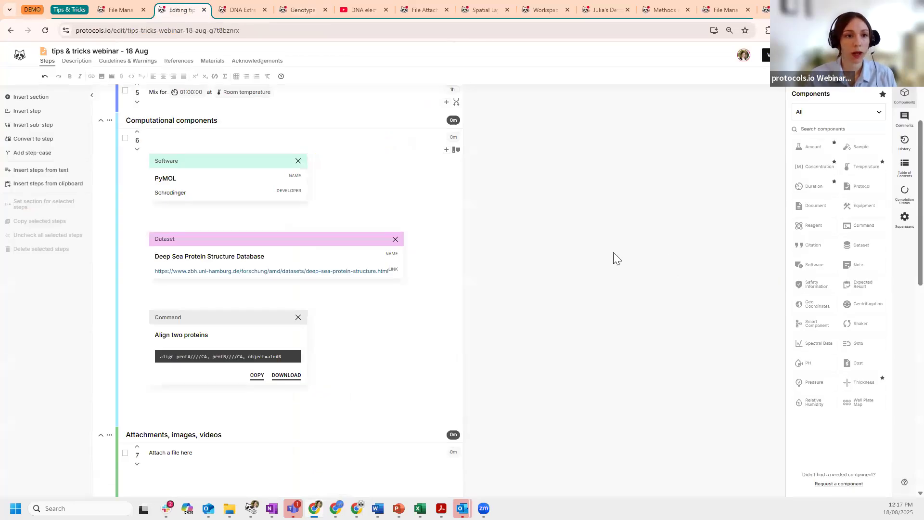
pyautogui.scroll(-6, 614, 260)
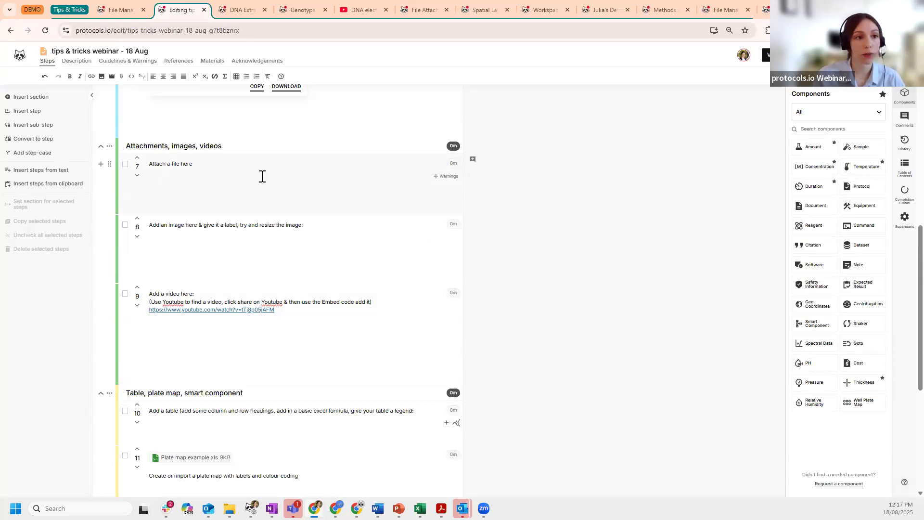
# - Upload Treatment Protocol.pdf from Downloads as a file attachment on step 7
pyautogui.click(121, 77)
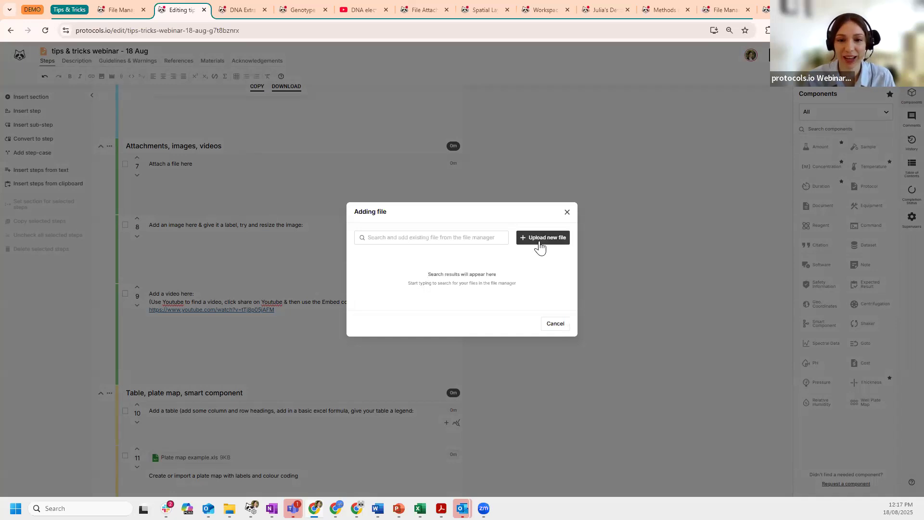
pyautogui.click(460, 238)
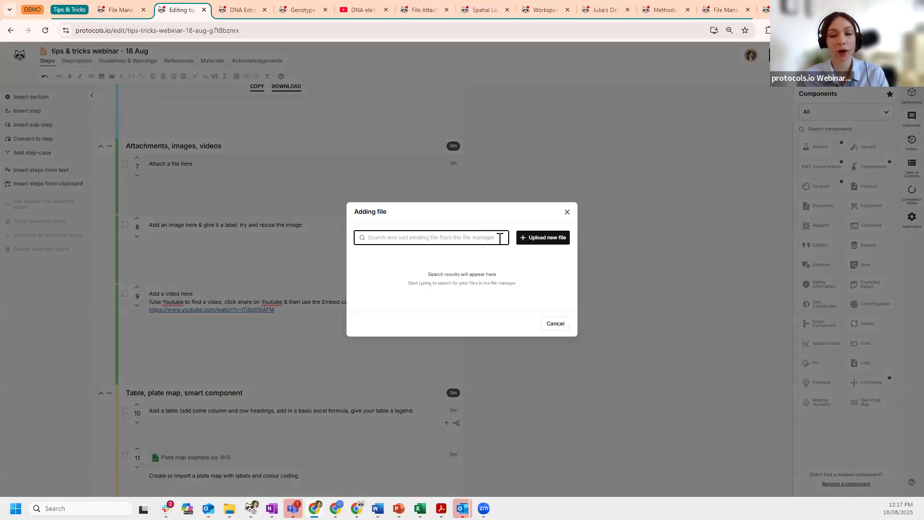
pyautogui.click(545, 241)
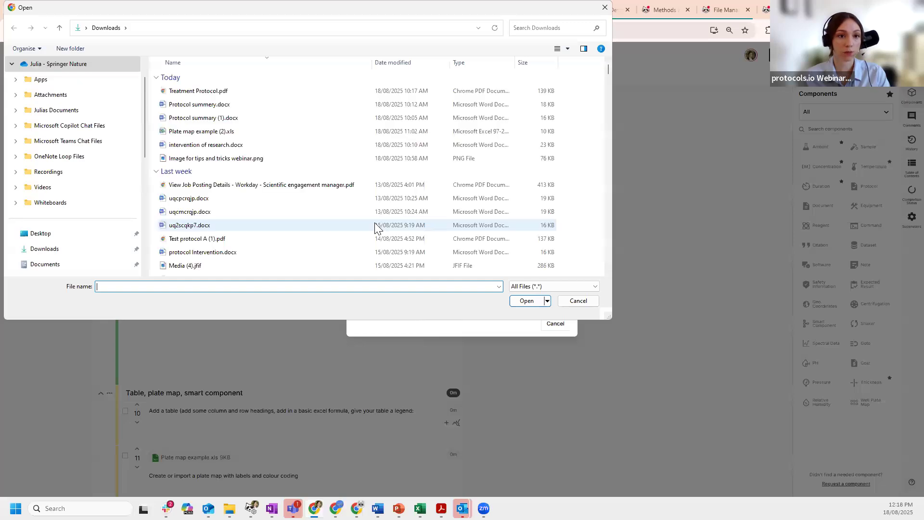
pyautogui.click(318, 91)
pyautogui.click(523, 302)
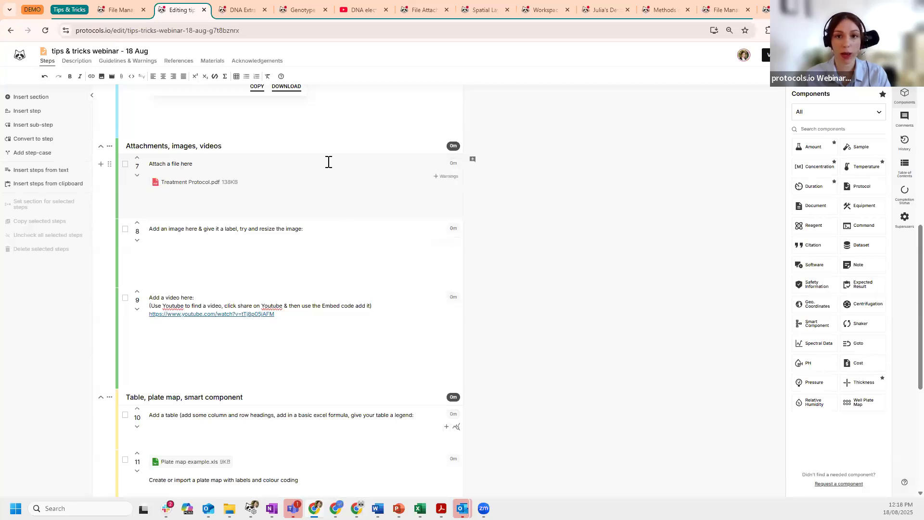
pyautogui.moveTo(490, 12)
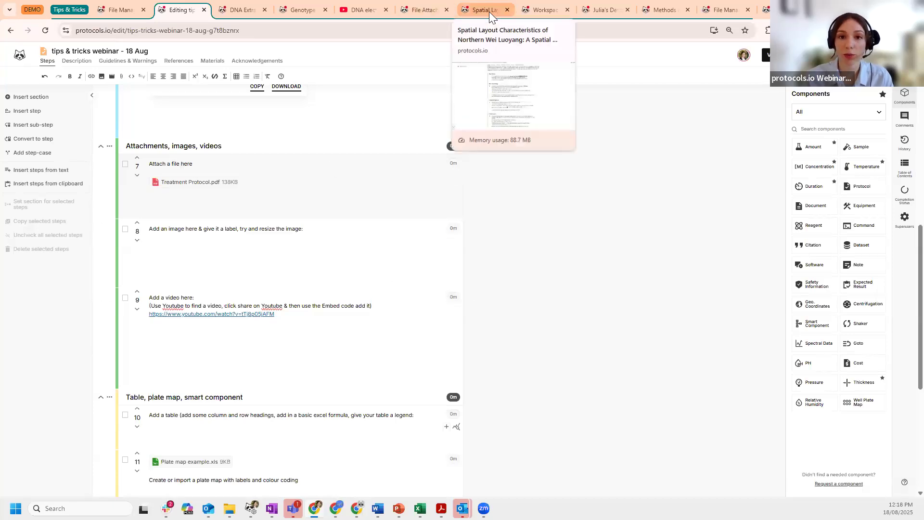
pyautogui.click(484, 9)
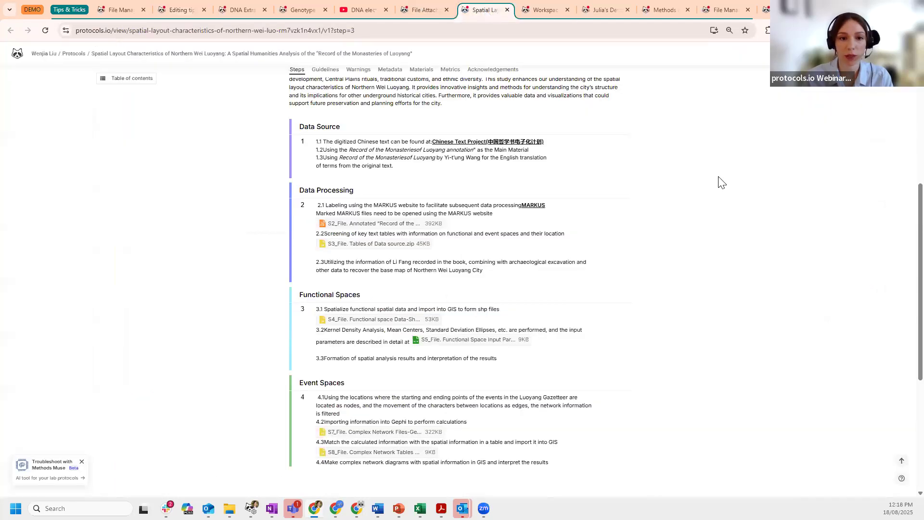
pyautogui.scroll(5, 721, 182)
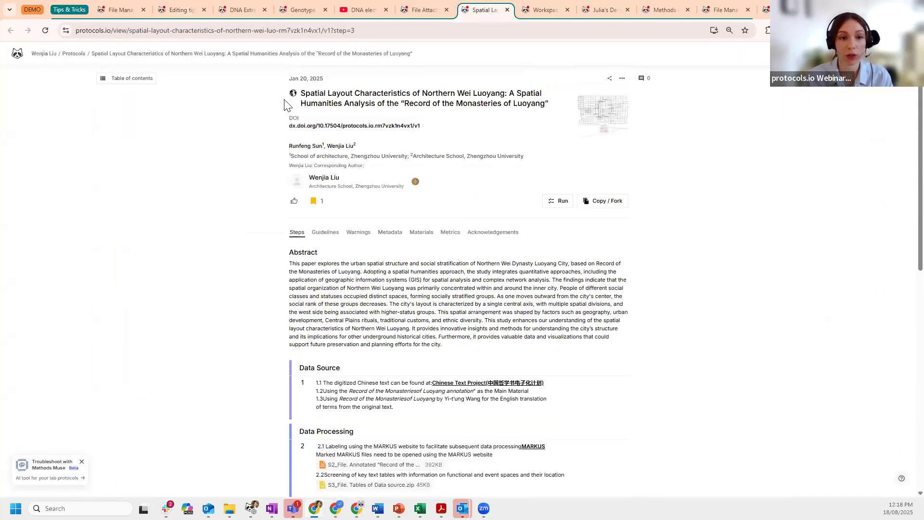
pyautogui.scroll(-1, 726, 245)
pyautogui.scroll(-3, 726, 245)
pyautogui.scroll(-1, 727, 245)
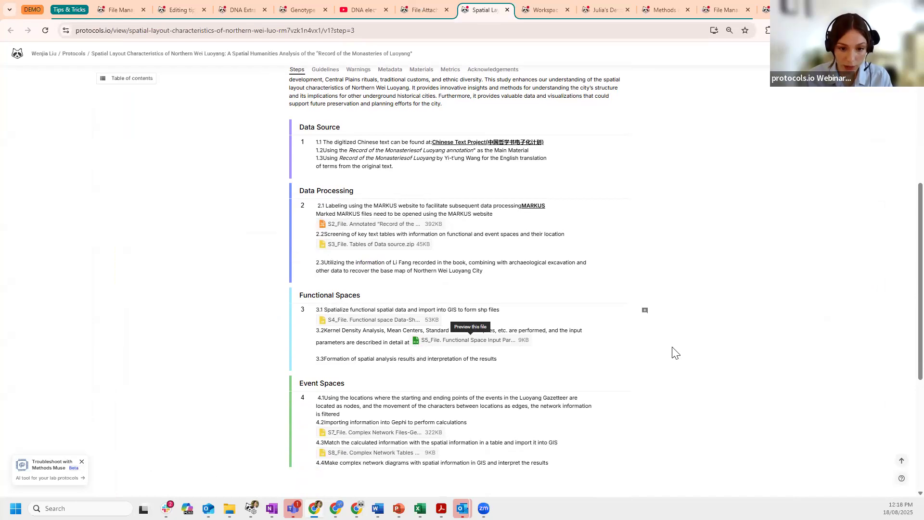
pyautogui.scroll(-1, 738, 355)
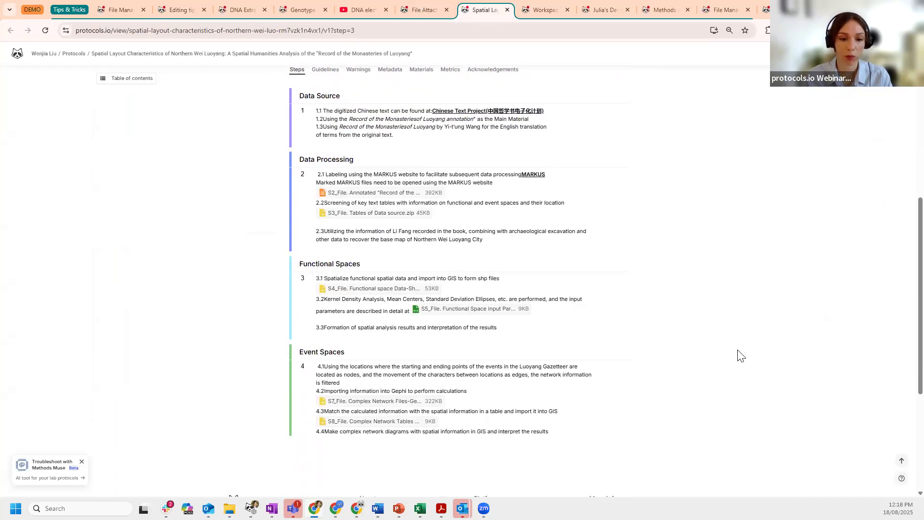
pyautogui.scroll(1, 737, 355)
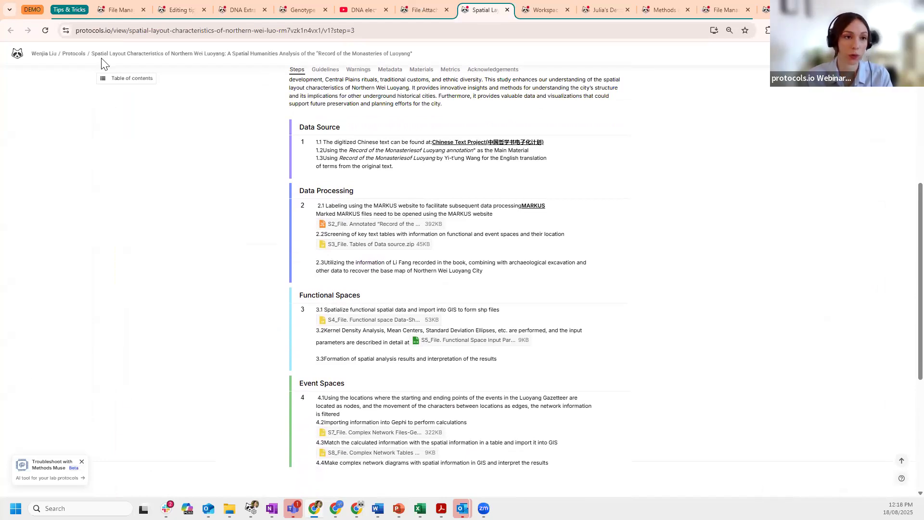
pyautogui.click(179, 11)
# - Insert Image for tips and tricks webinar.png into step 8 with figure legend 'Image 1 xxx'
pyautogui.click(255, 252)
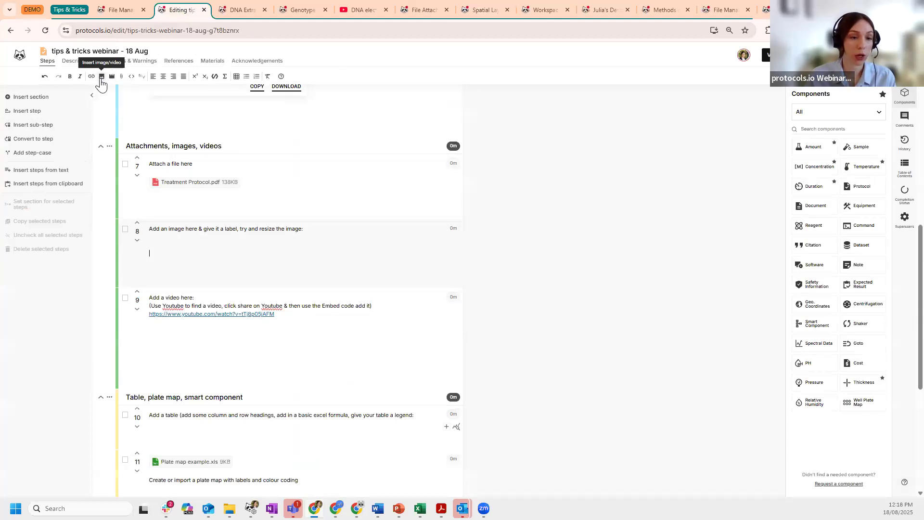
pyautogui.click(101, 77)
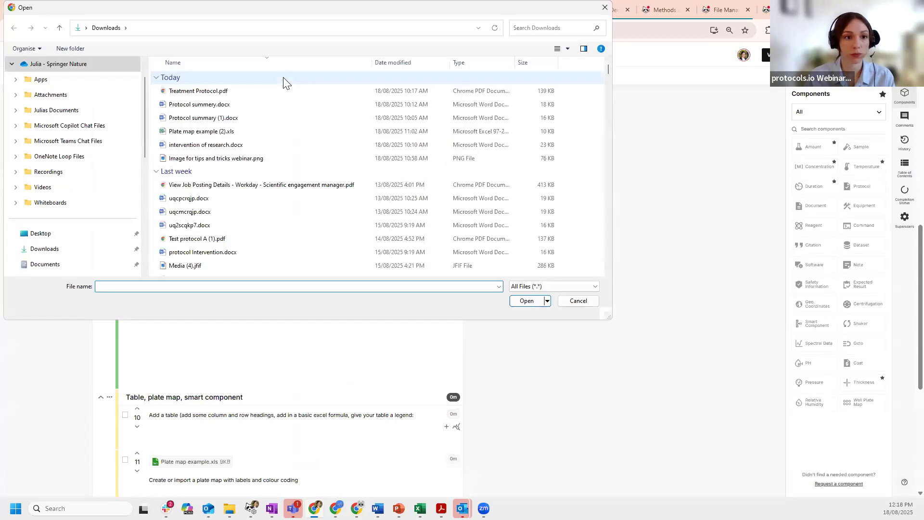
pyautogui.click(281, 158)
pyautogui.click(525, 302)
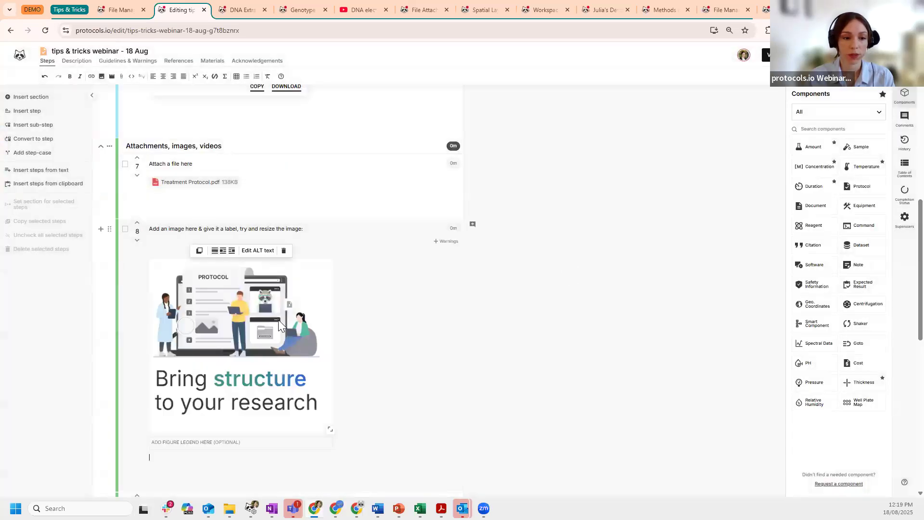
pyautogui.scroll(-1, 278, 320)
pyautogui.click(428, 402)
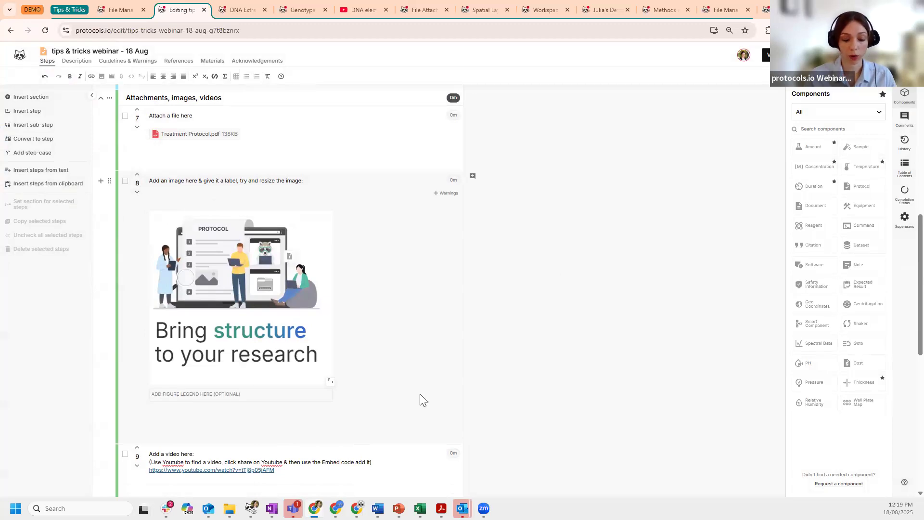
pyautogui.write('Image')
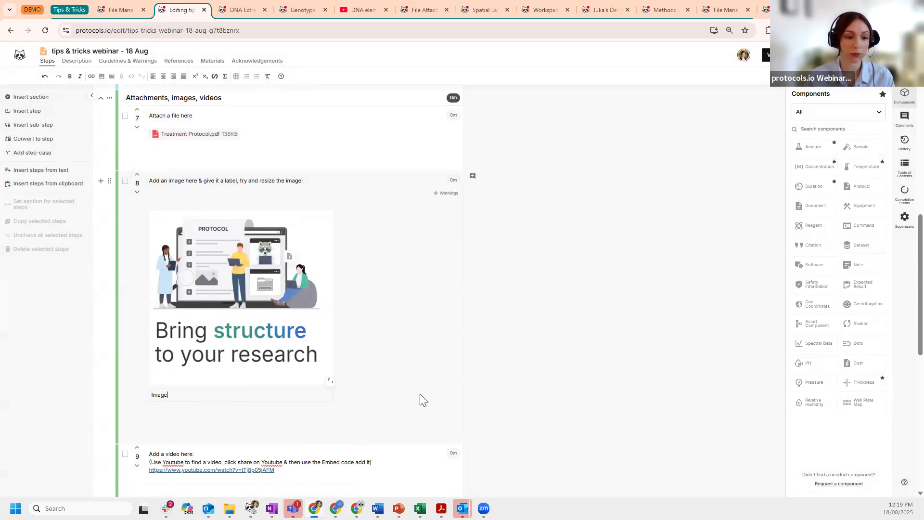
pyautogui.write(' 1 xxx')
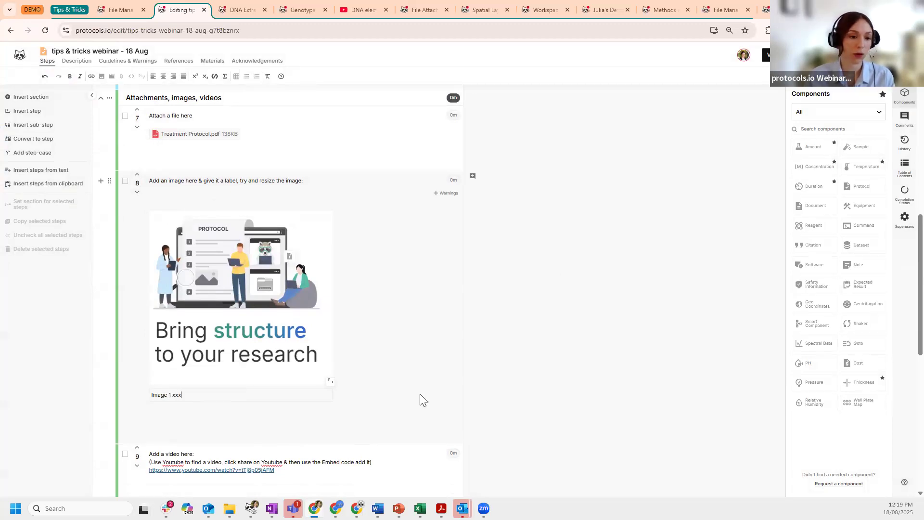
# - Resize the step 8 image back to full size and place the cursor on step 9's blank line
pyautogui.moveTo(332, 378)
pyautogui.moveTo(332, 380); pyautogui.dragTo(425, 427)
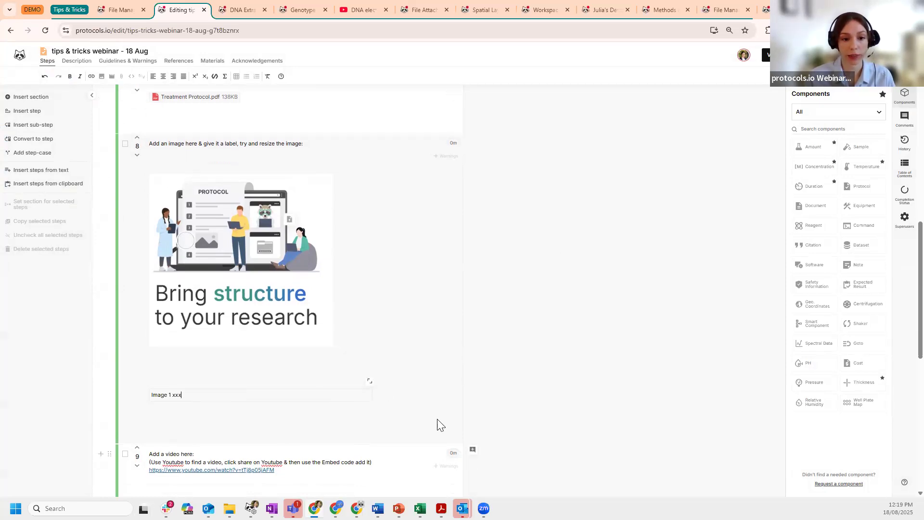
pyautogui.moveTo(368, 380); pyautogui.dragTo(188, 214)
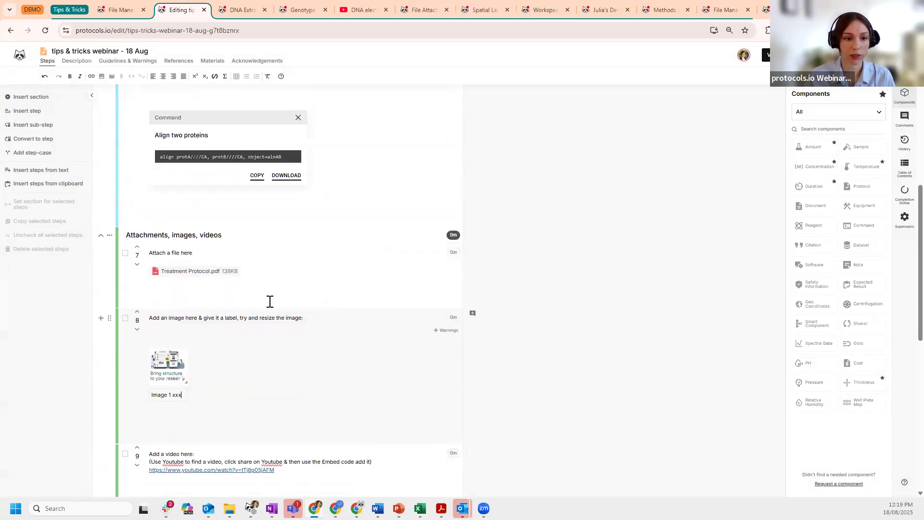
pyautogui.moveTo(285, 359); pyautogui.dragTo(326, 403)
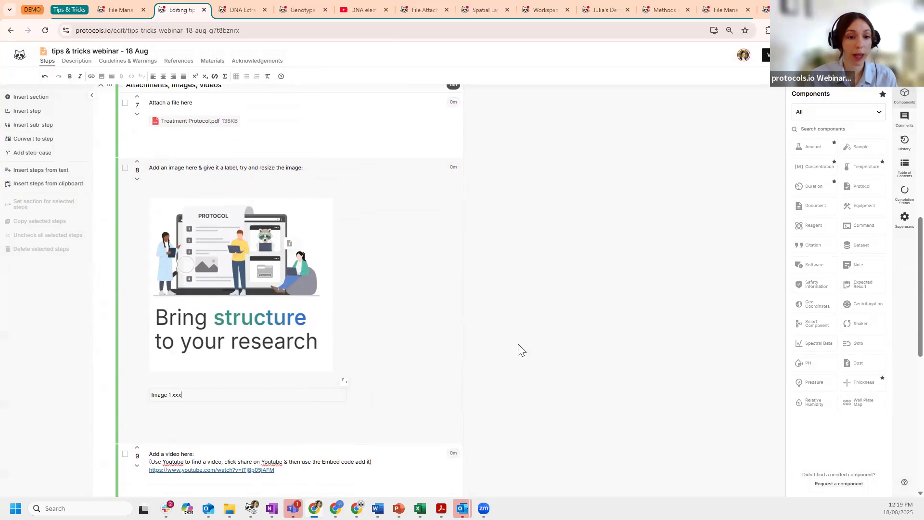
pyautogui.scroll(-2, 521, 349)
pyautogui.click(244, 345)
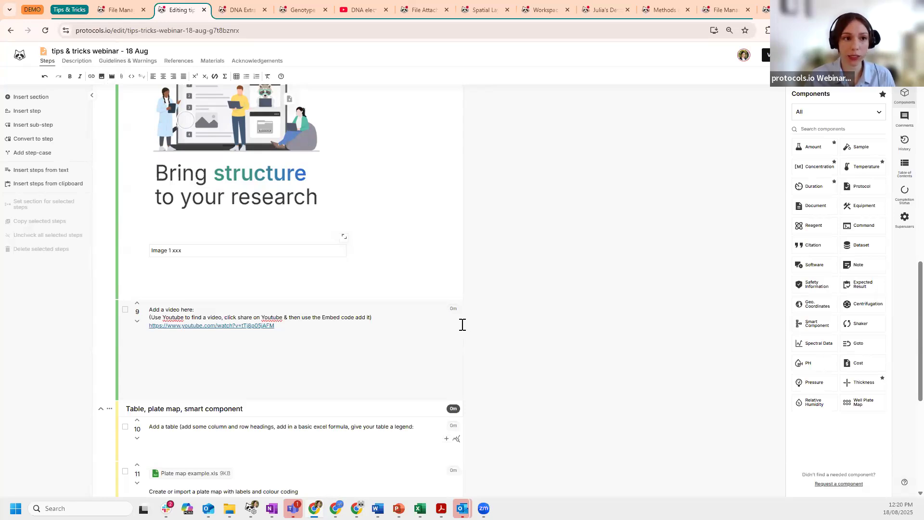
pyautogui.click(417, 10)
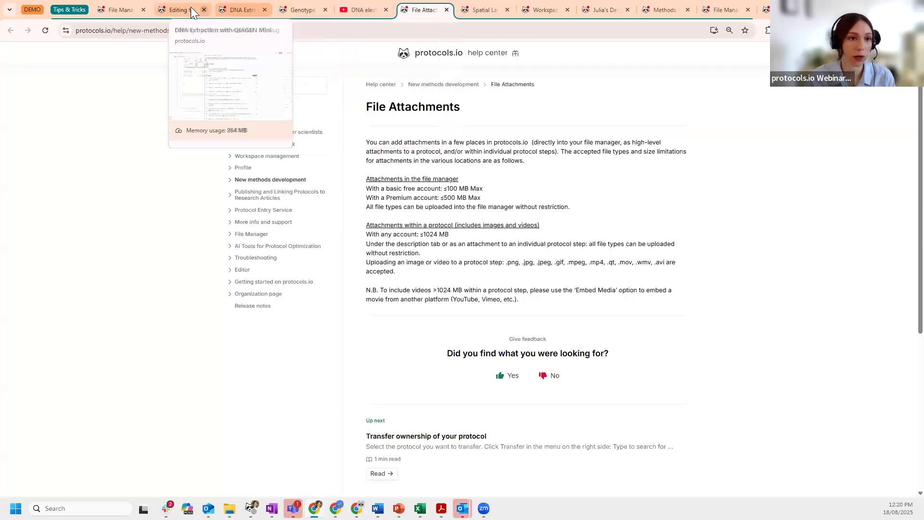
pyautogui.click(121, 8)
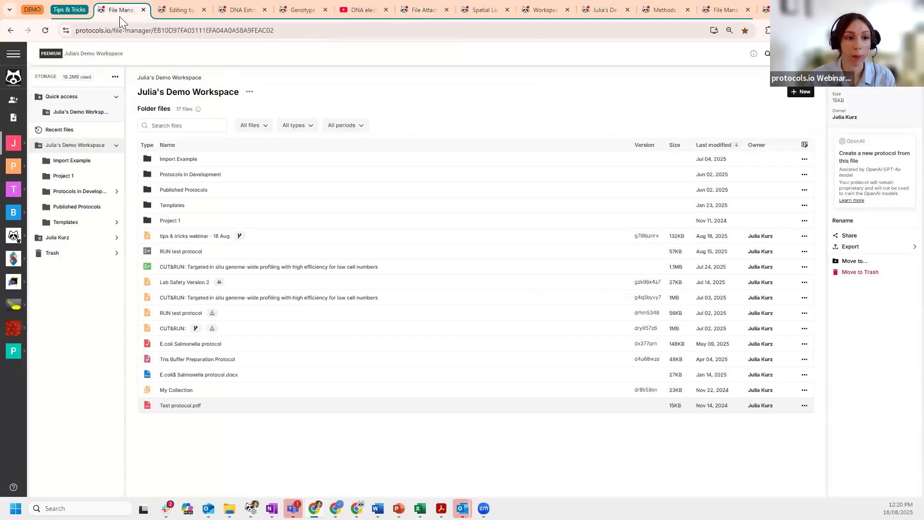
pyautogui.click(185, 3)
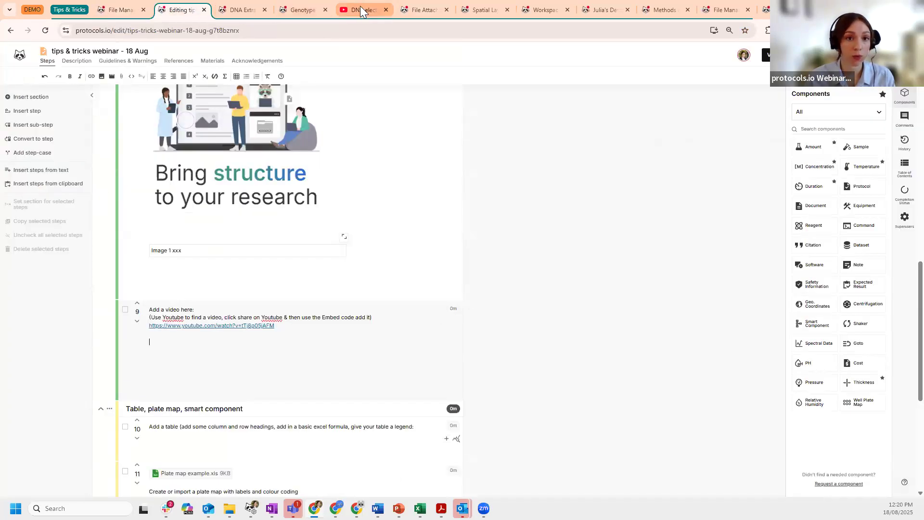
# - Copy the DNA electrophoresis sample loading video's YouTube embed code and return to the protocols.io editor
pyautogui.click(361, 9)
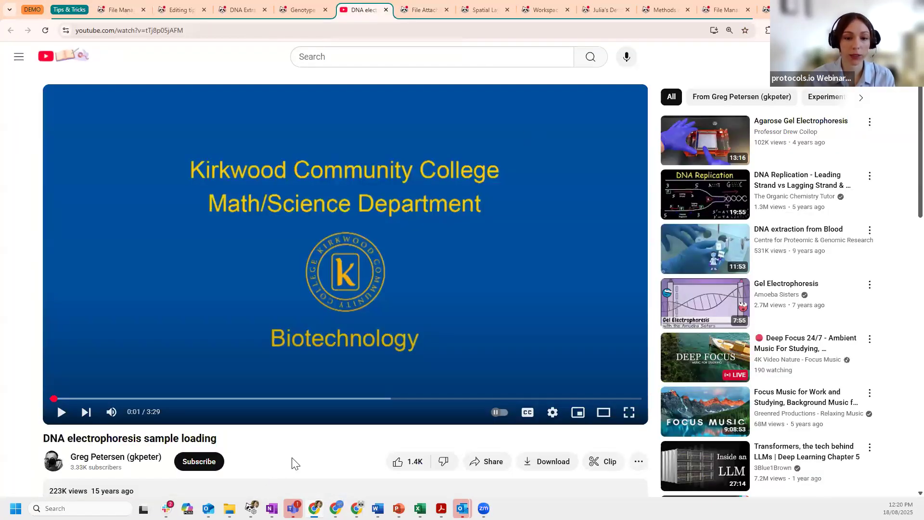
pyautogui.click(482, 465)
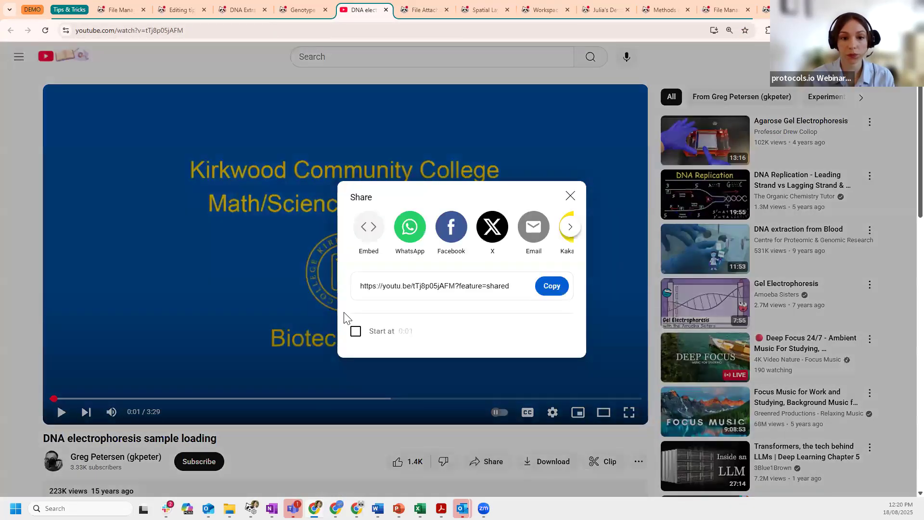
pyautogui.click(368, 235)
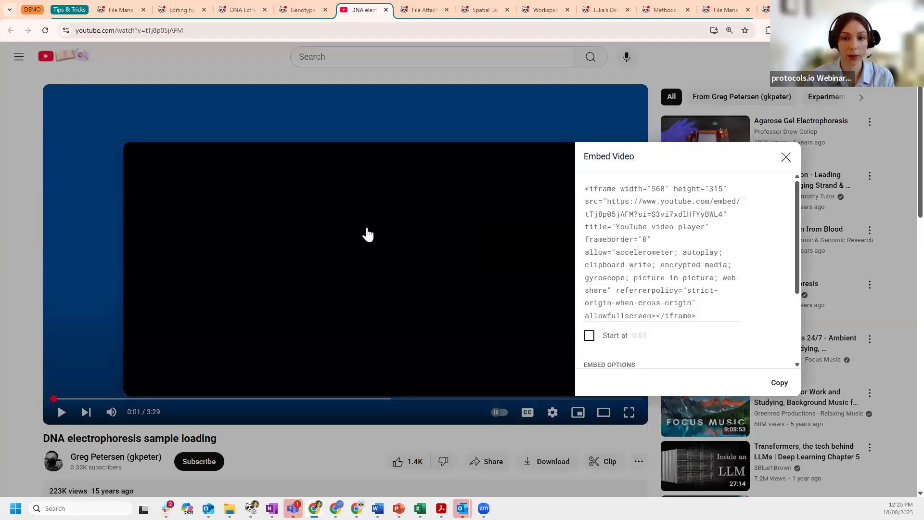
pyautogui.click(586, 188)
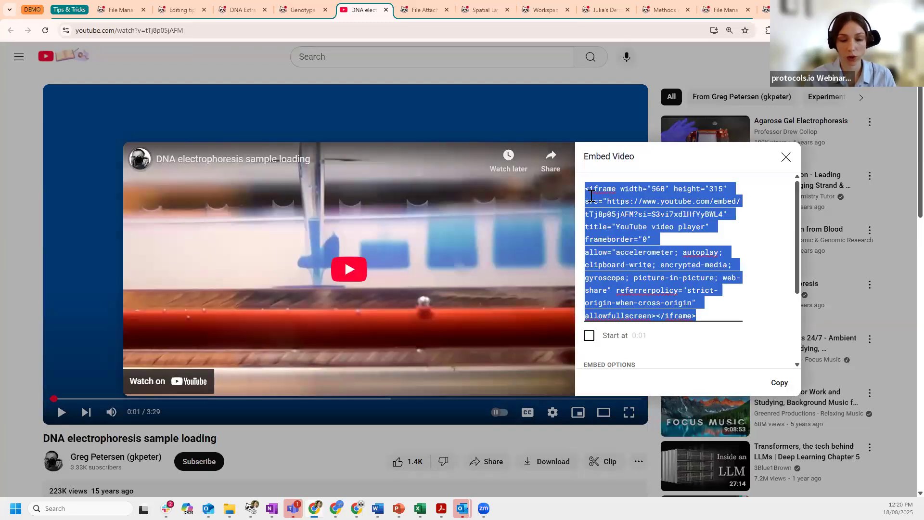
pyautogui.click(777, 384)
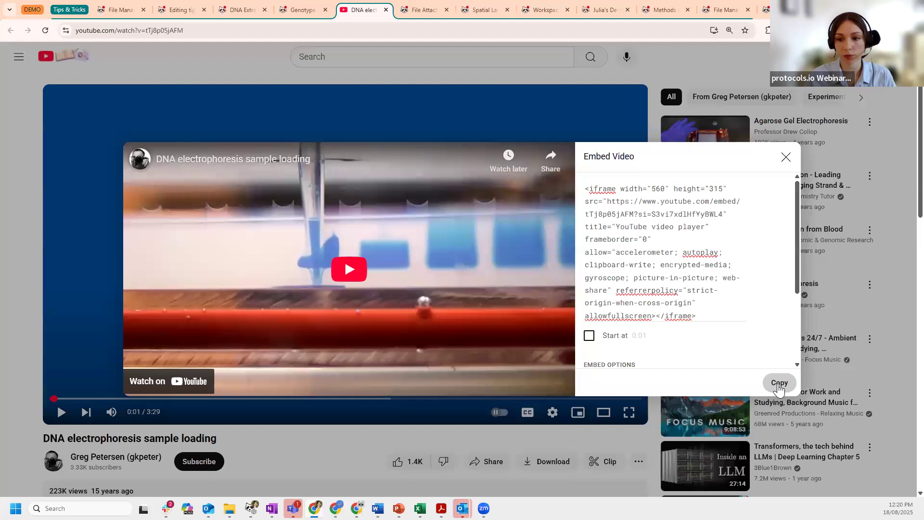
pyautogui.click(174, 10)
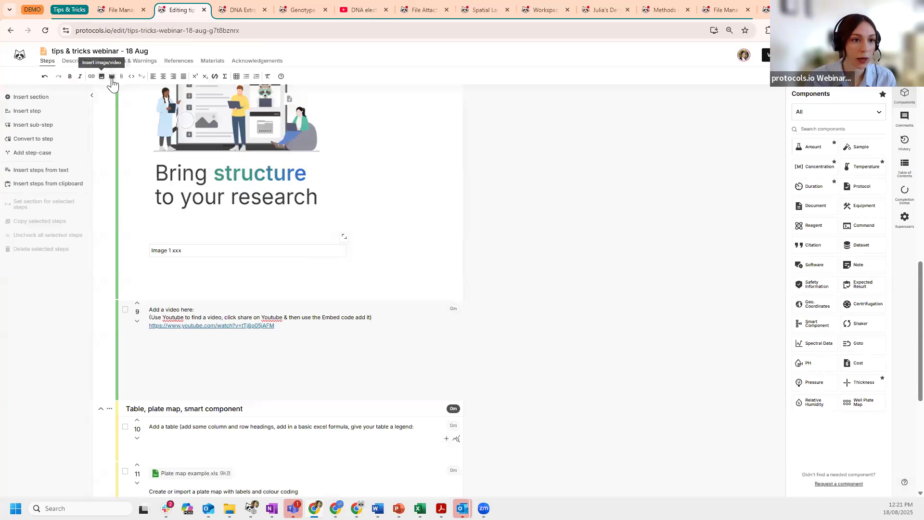
# - Paste the copied YouTube embed code into step 9's Embed media box and save it
pyautogui.click(112, 77)
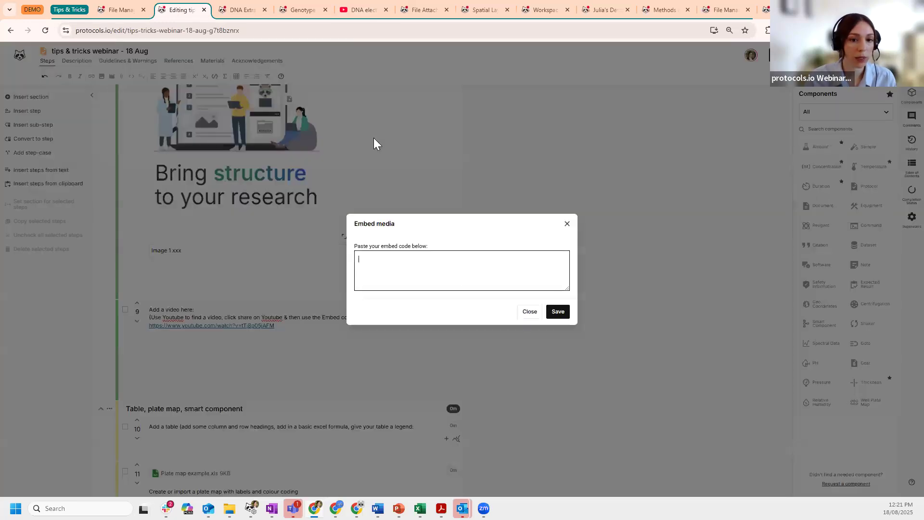
pyautogui.rightClick(436, 265)
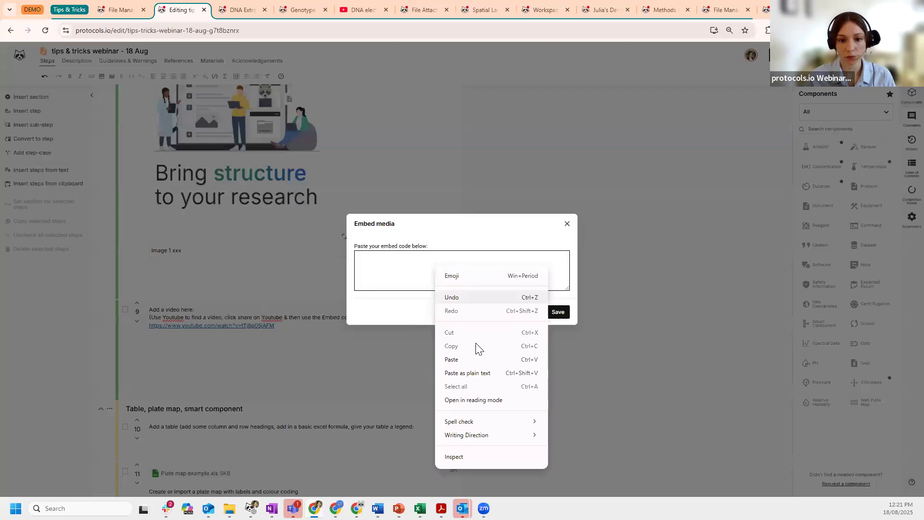
pyautogui.click(468, 359)
pyautogui.click(558, 312)
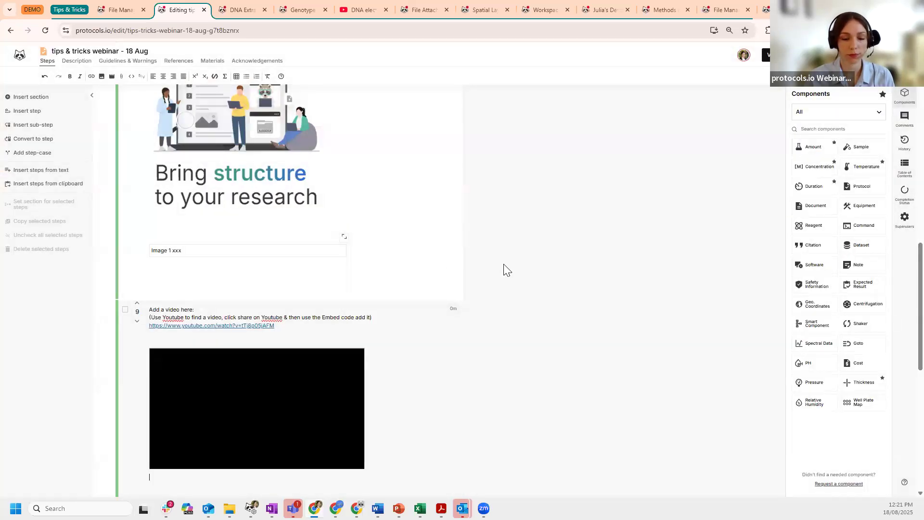
pyautogui.scroll(-1, 507, 270)
pyautogui.scroll(-2, 503, 268)
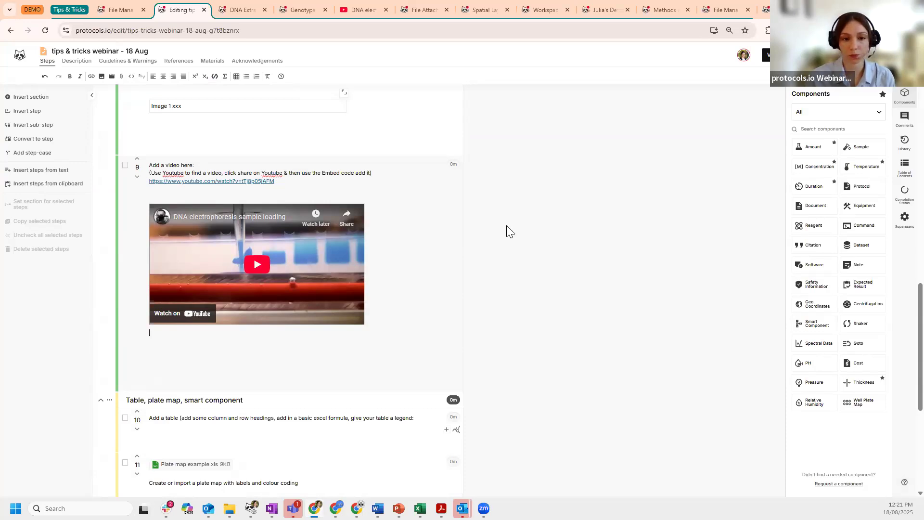
pyautogui.scroll(-1, 507, 231)
pyautogui.scroll(-2, 506, 230)
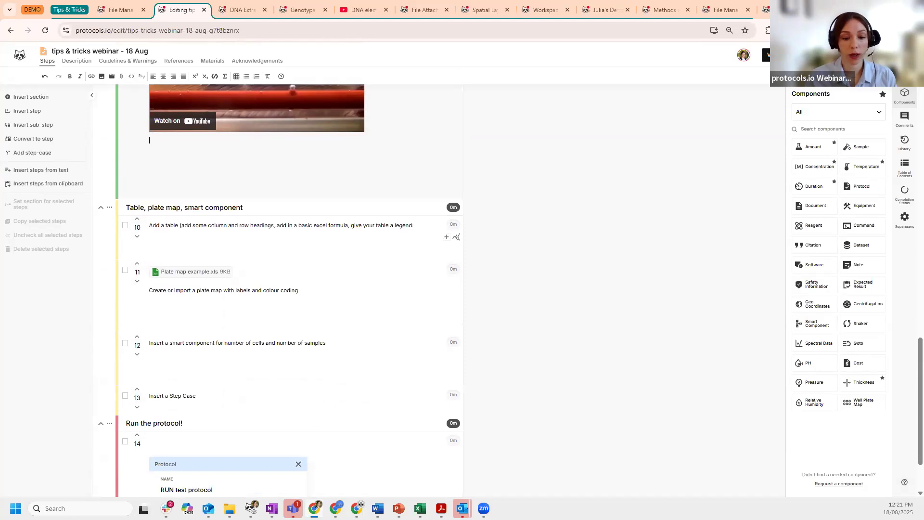
# - Insert a 3-column by 4-row table into step 10 and rename its first column
pyautogui.click(193, 246)
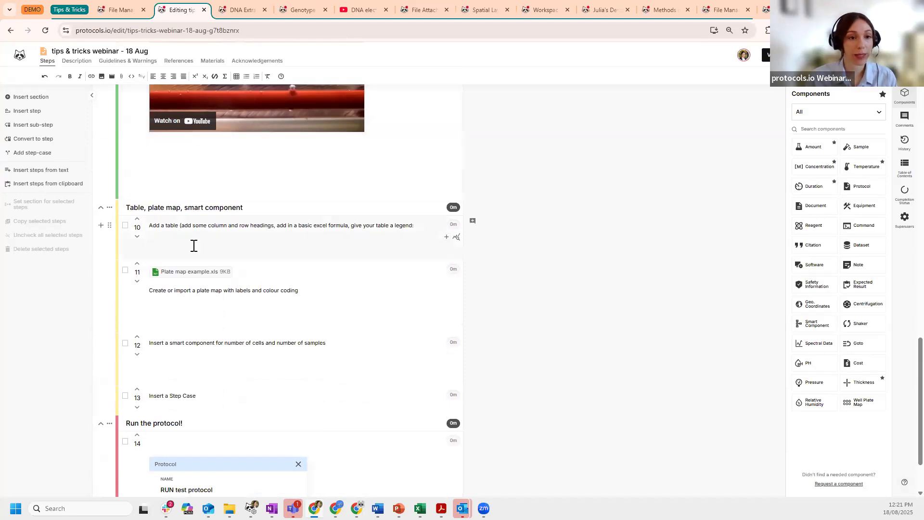
pyautogui.click(236, 76)
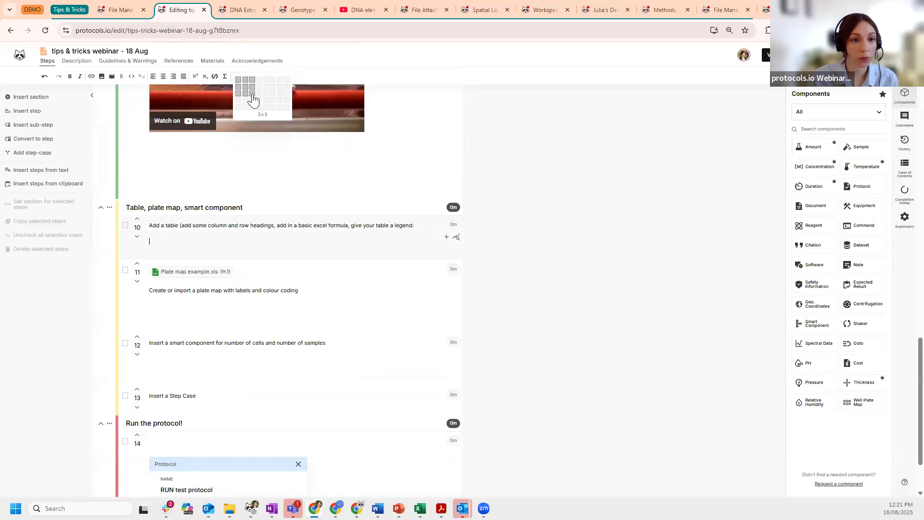
pyautogui.click(252, 101)
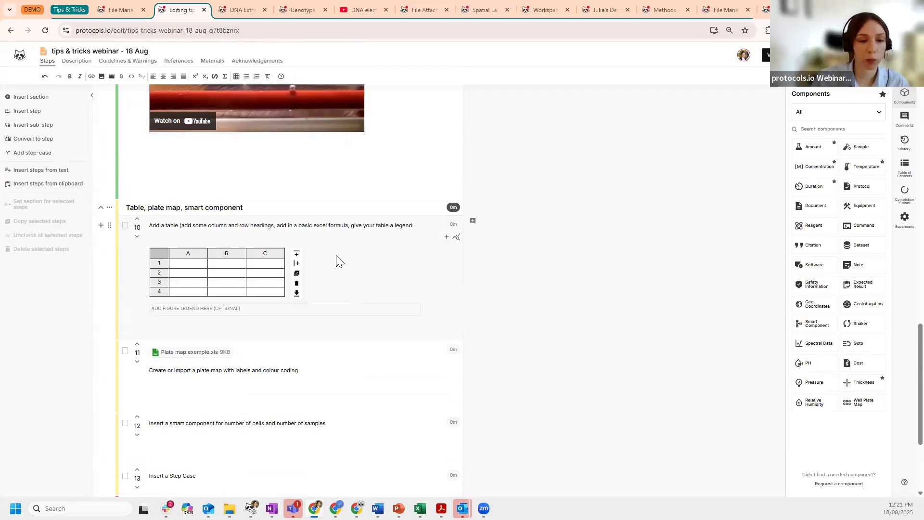
pyautogui.click(188, 254)
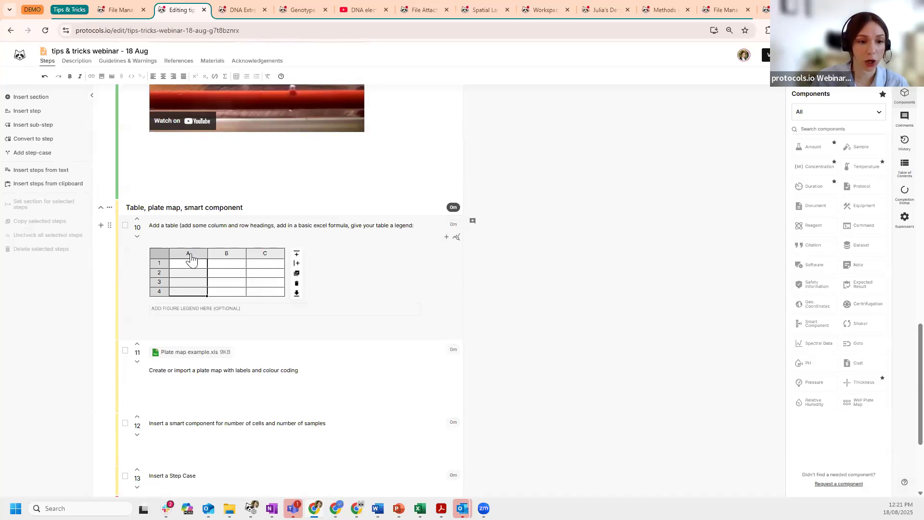
pyautogui.rightClick(191, 254)
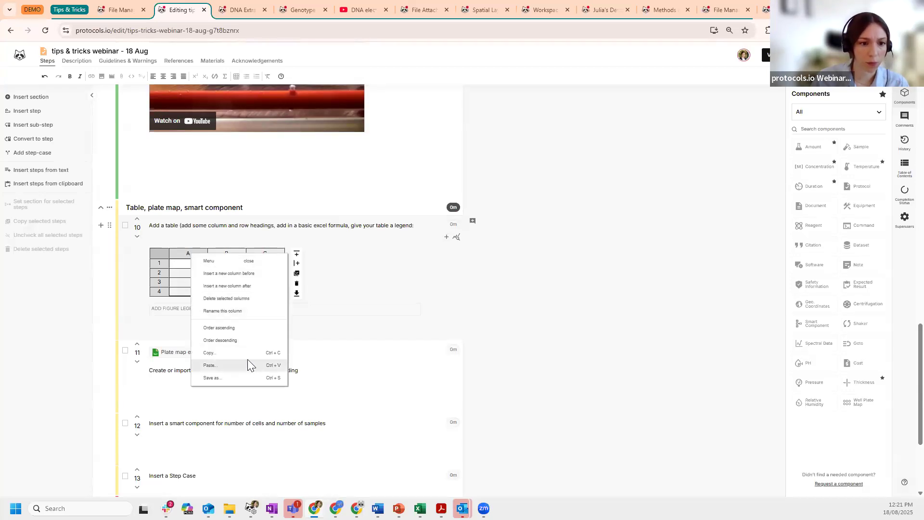
pyautogui.click(205, 311)
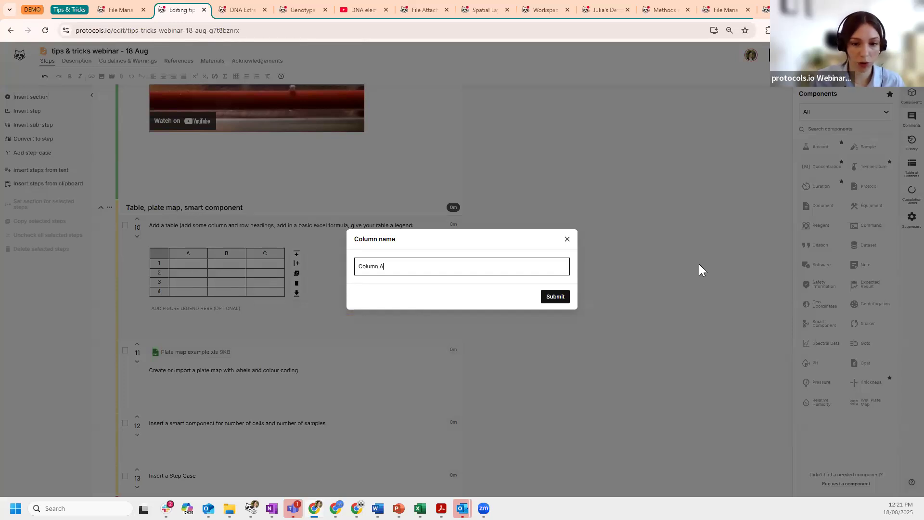
pyautogui.click(562, 295)
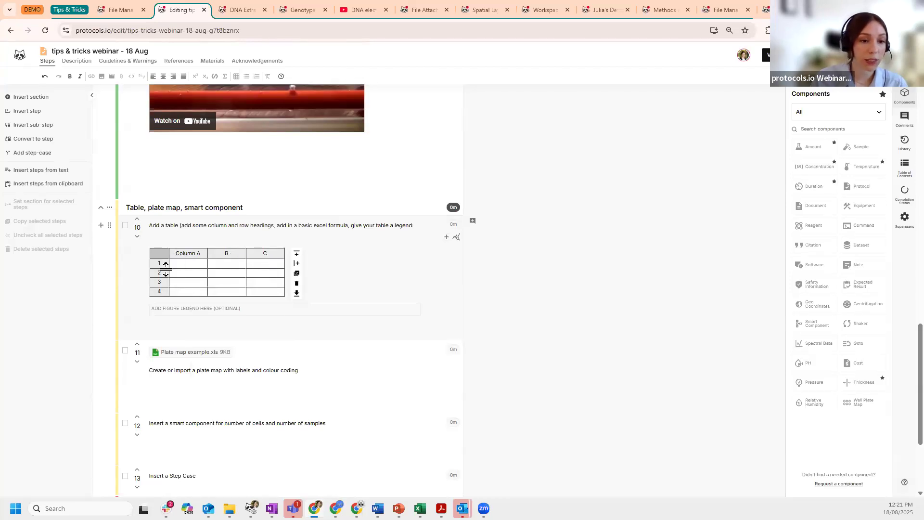
# - Enter the row 1 headers Sample (mg), Volume (mL) and C (mg/mL)
pyautogui.click(187, 268)
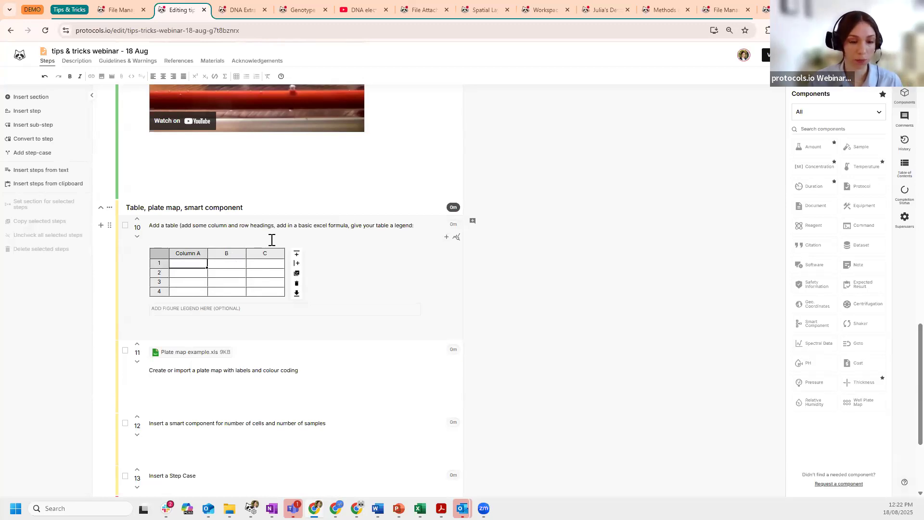
pyautogui.write('Sample ')
pyautogui.write('(mg')
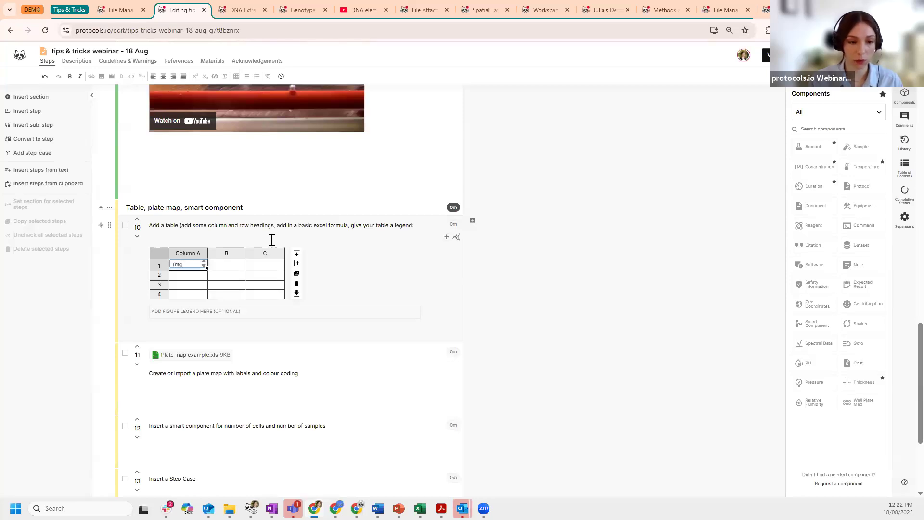
pyautogui.press('Return')
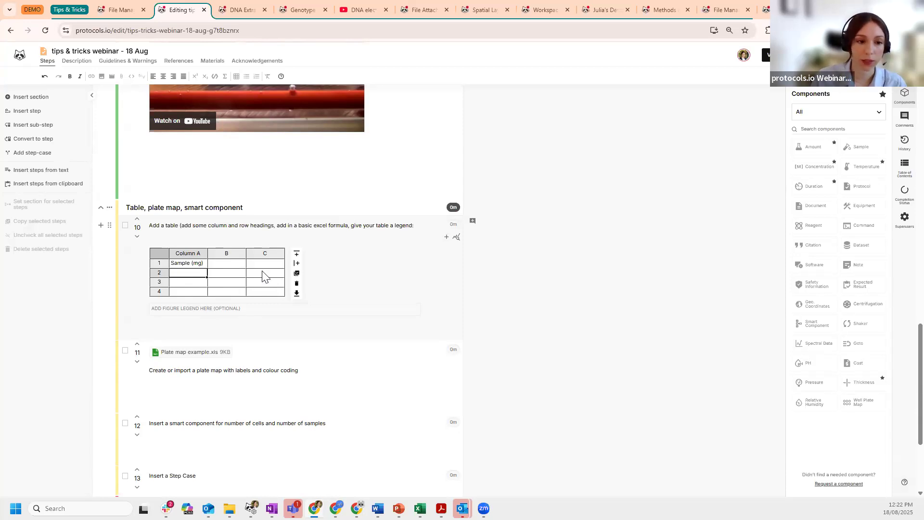
pyautogui.click(230, 263)
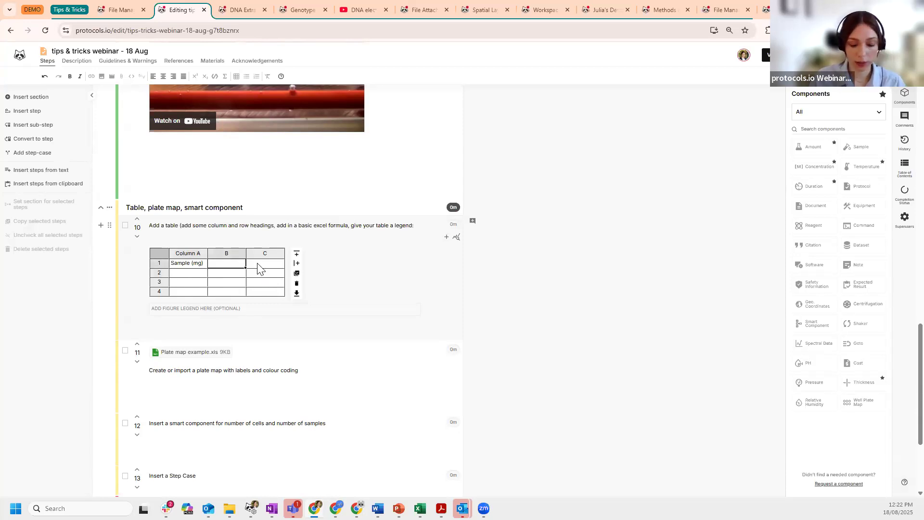
pyautogui.write('Volum')
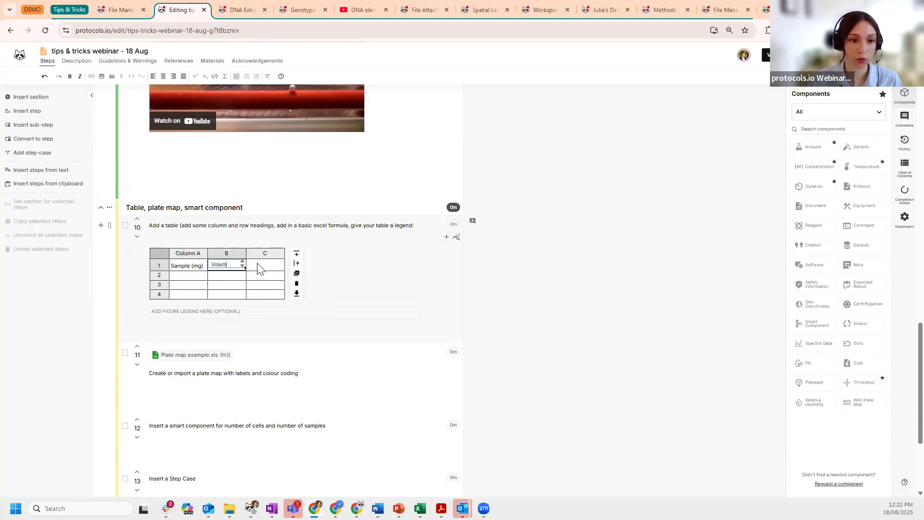
pyautogui.write('e (ml')
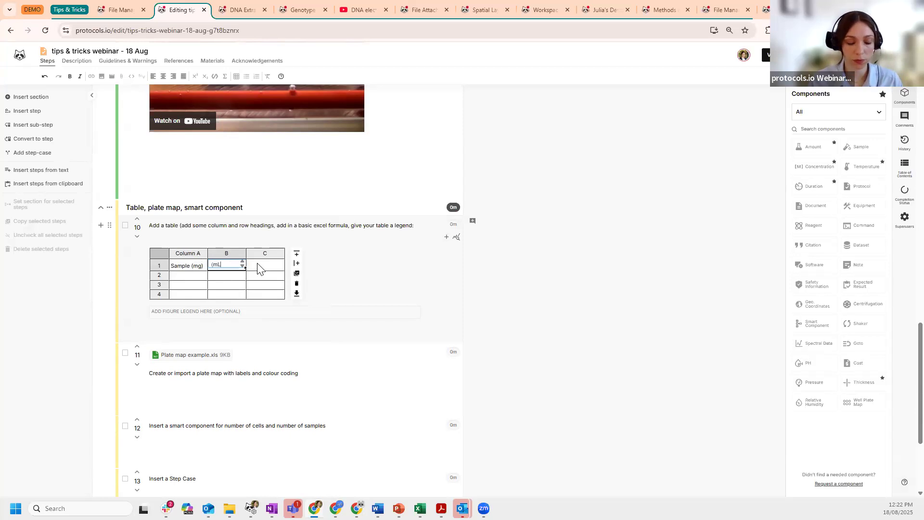
pyautogui.write(')')
pyautogui.press('Return')
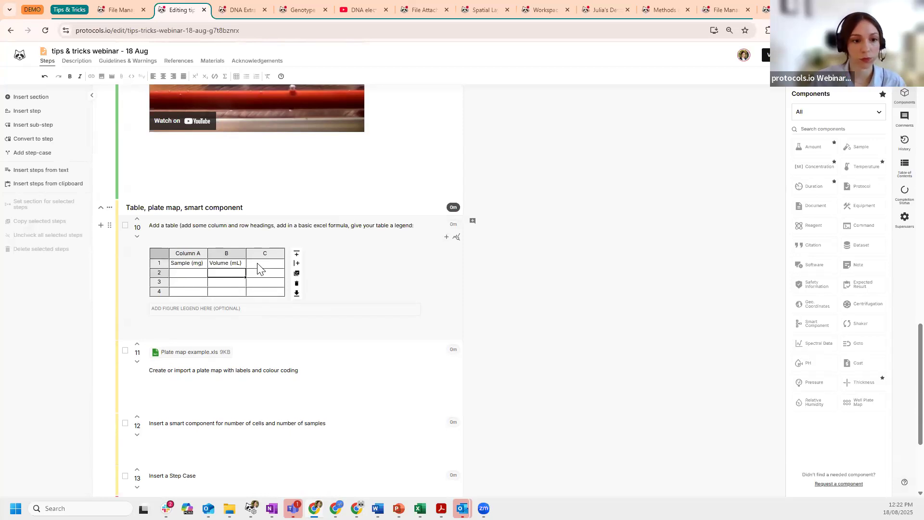
pyautogui.click(253, 264)
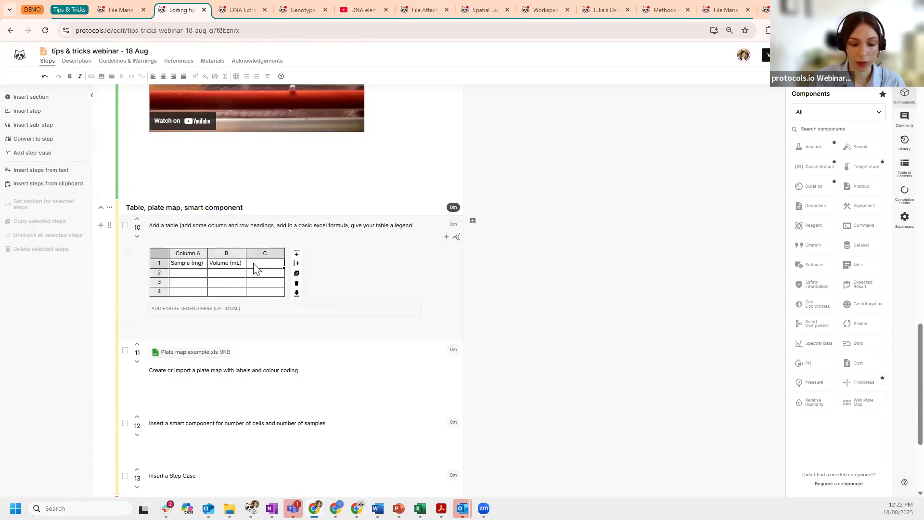
pyautogui.write('C ')
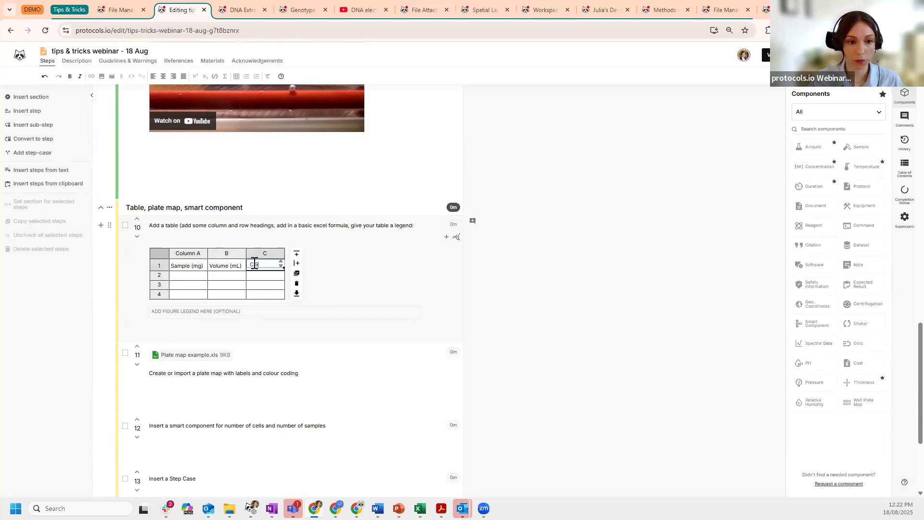
pyautogui.write('(mg')
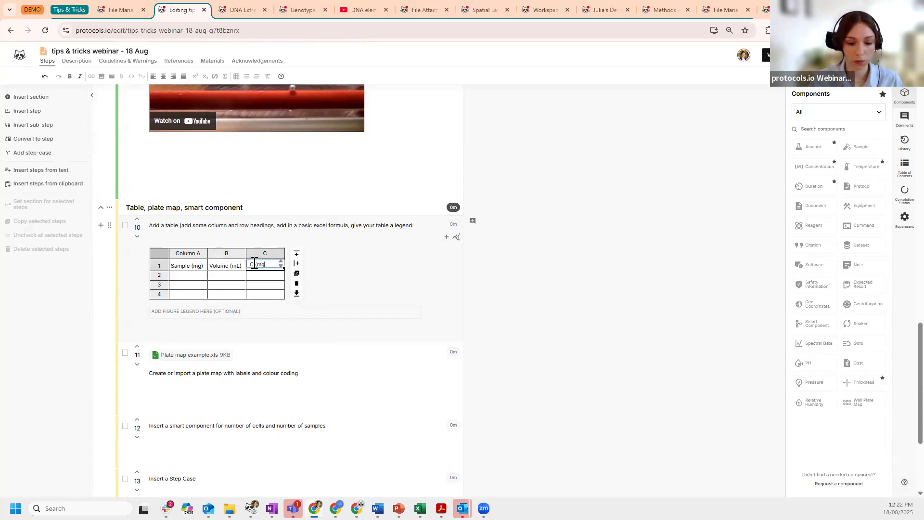
pyautogui.write('/mL)')
pyautogui.press('Return')
# - Enter 5 and 10 in row 2 and begin a formula in C2
pyautogui.click(191, 274)
pyautogui.write('5')
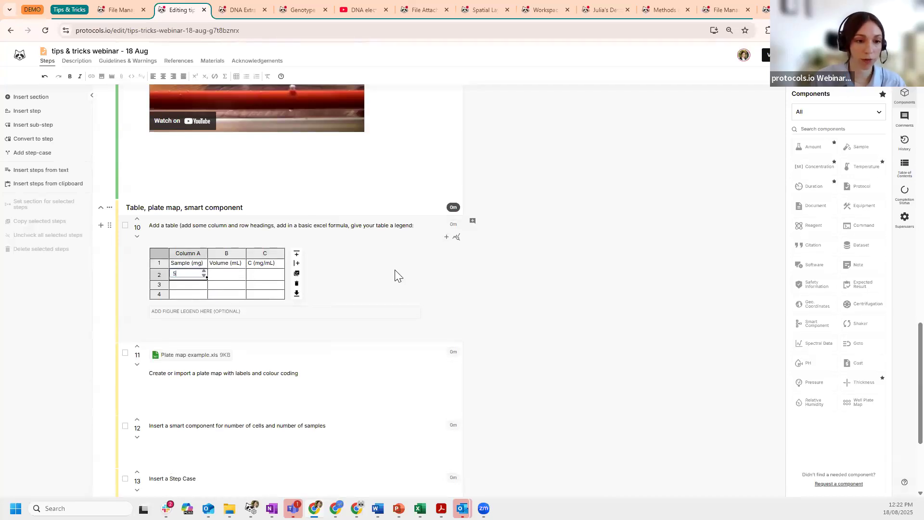
pyautogui.click(233, 274)
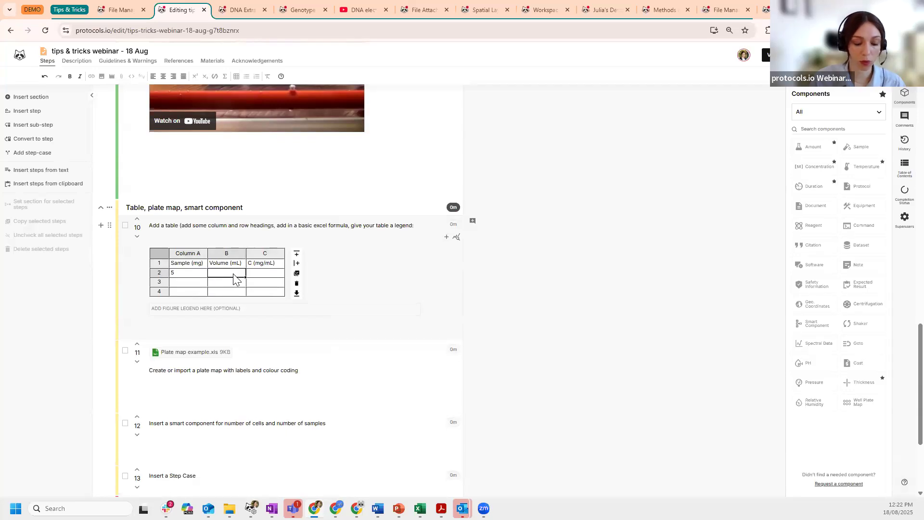
pyautogui.write('10')
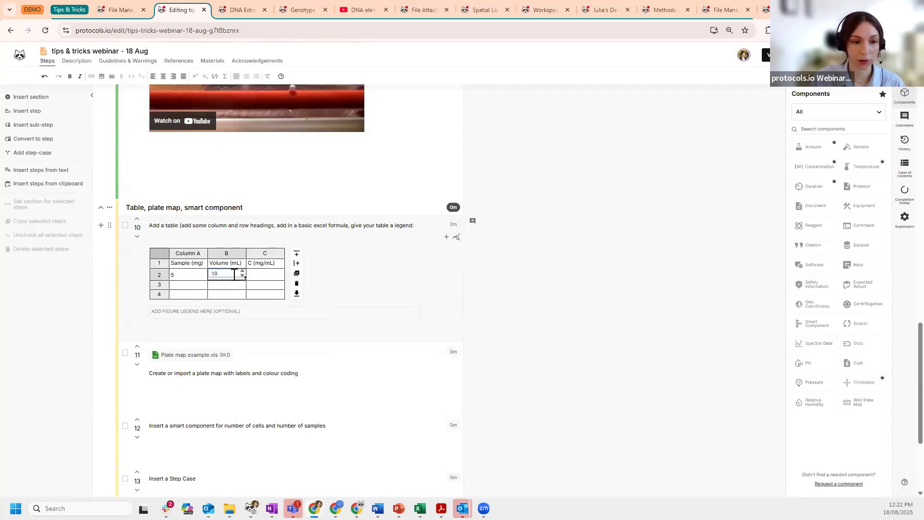
pyautogui.press('Tab')
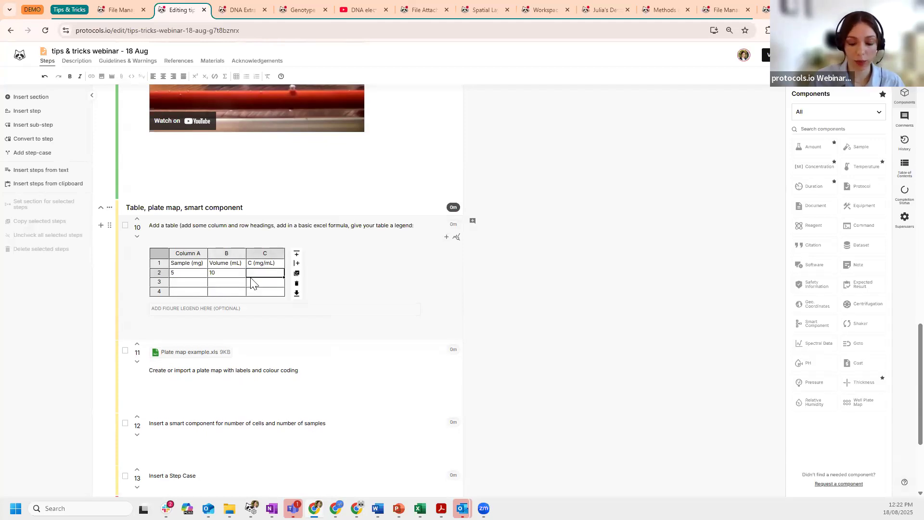
pyautogui.write('=')
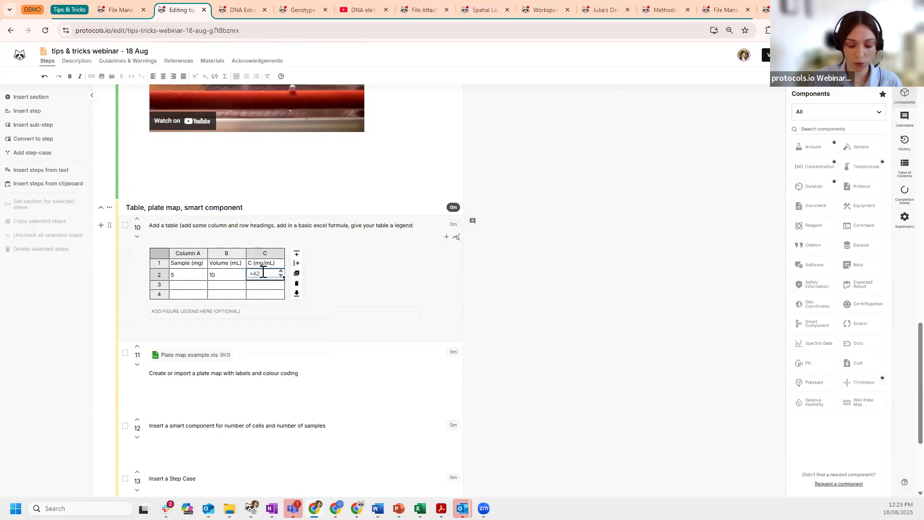
# - Complete the C2 formula =A2/B2 and fill it down to C4
pyautogui.write('/')
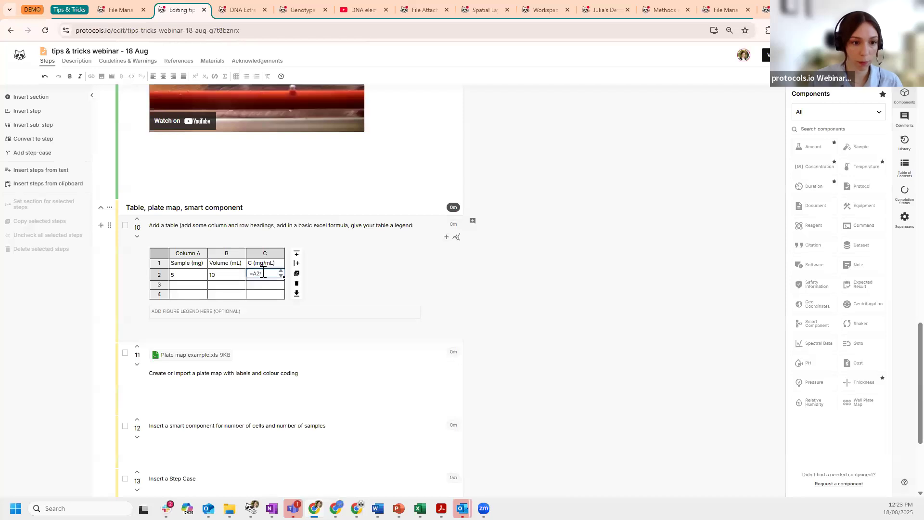
pyautogui.press('Return')
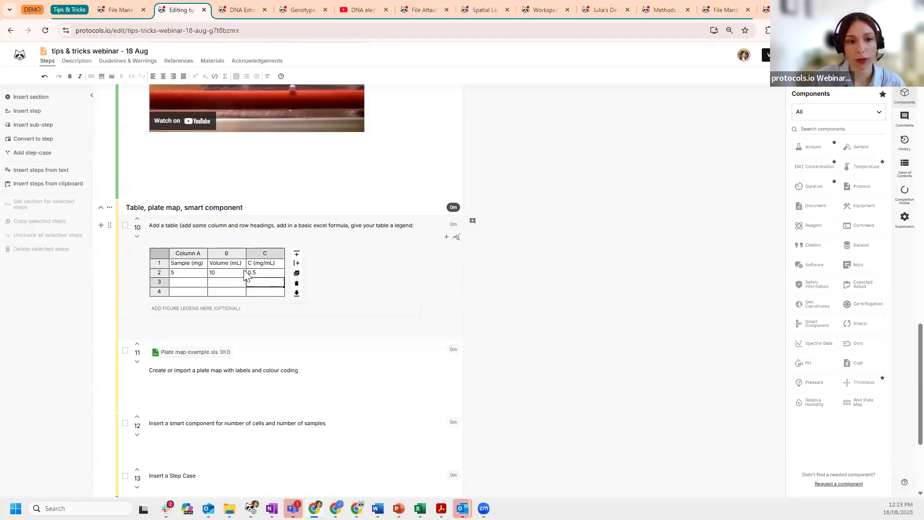
pyautogui.click(257, 273)
pyautogui.moveTo(284, 277); pyautogui.dragTo(284, 295)
# - Finish editing the table and open the downloaded Plate map example.xls workbook
pyautogui.click(190, 283)
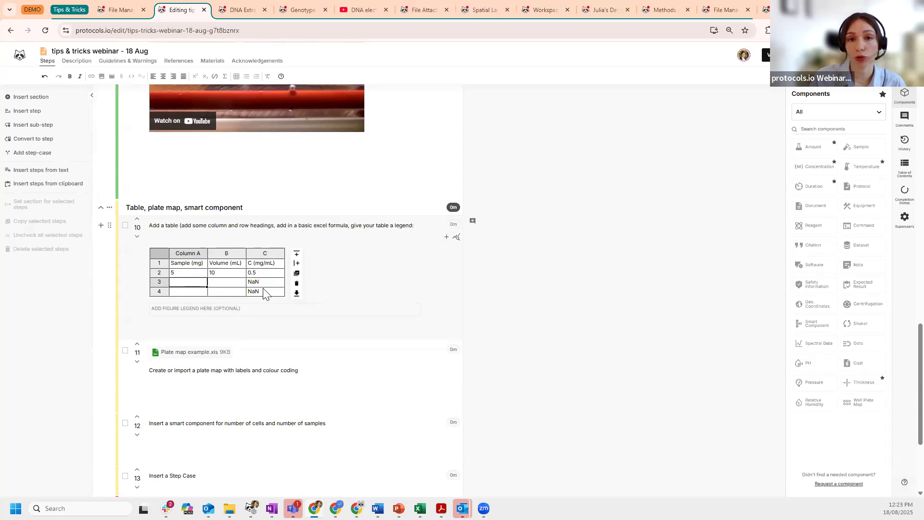
pyautogui.click(213, 310)
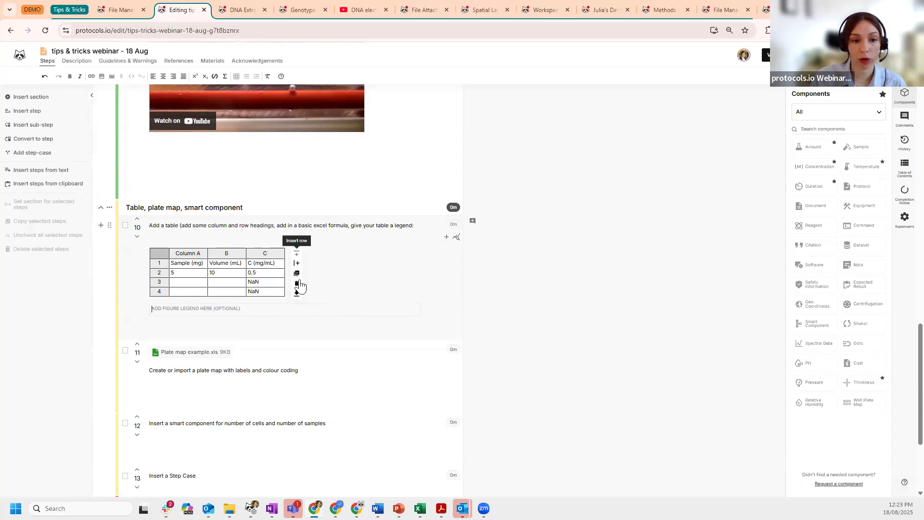
pyautogui.scroll(-2, 539, 303)
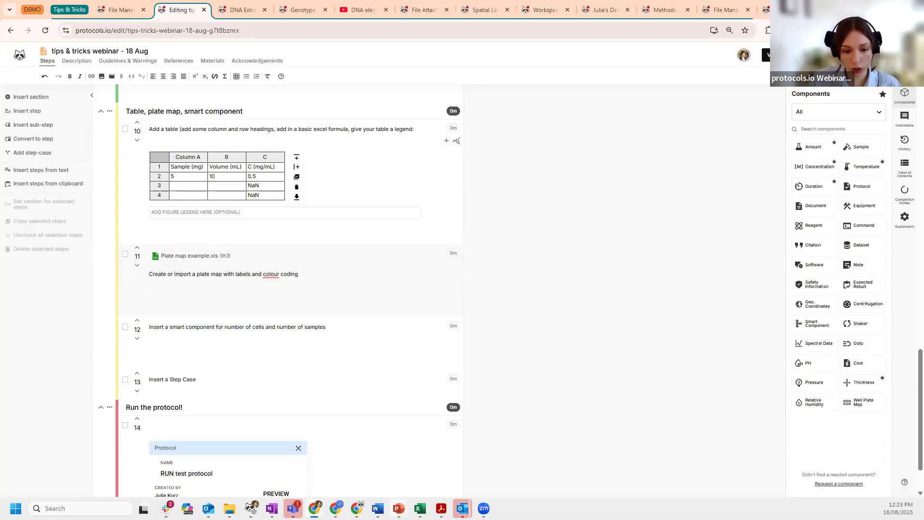
pyautogui.click(425, 479)
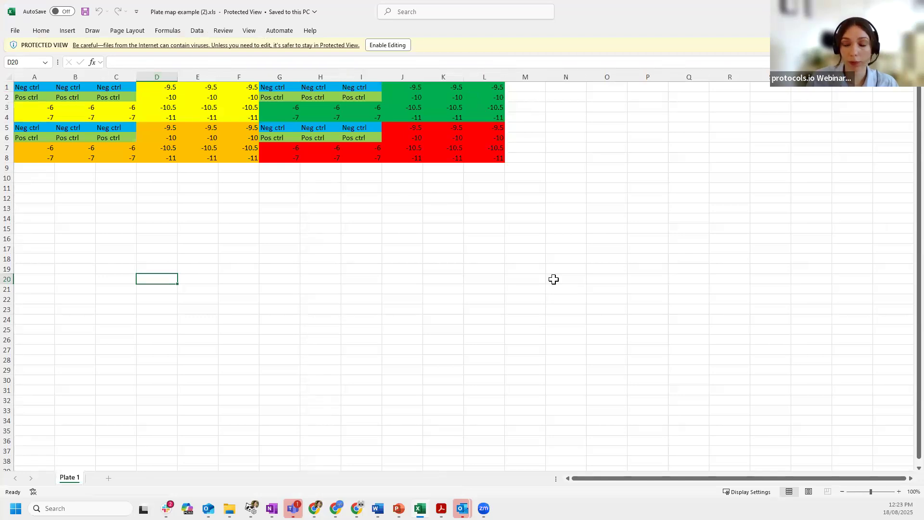
pyautogui.click(867, 10)
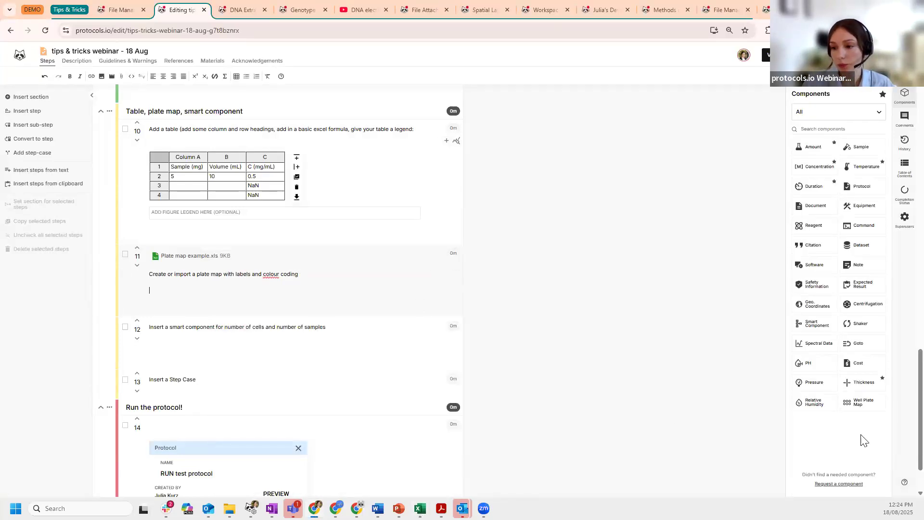
# - Import Plate map example (2).xls from Downloads as step 11's 96-well plate map
pyautogui.click(863, 404)
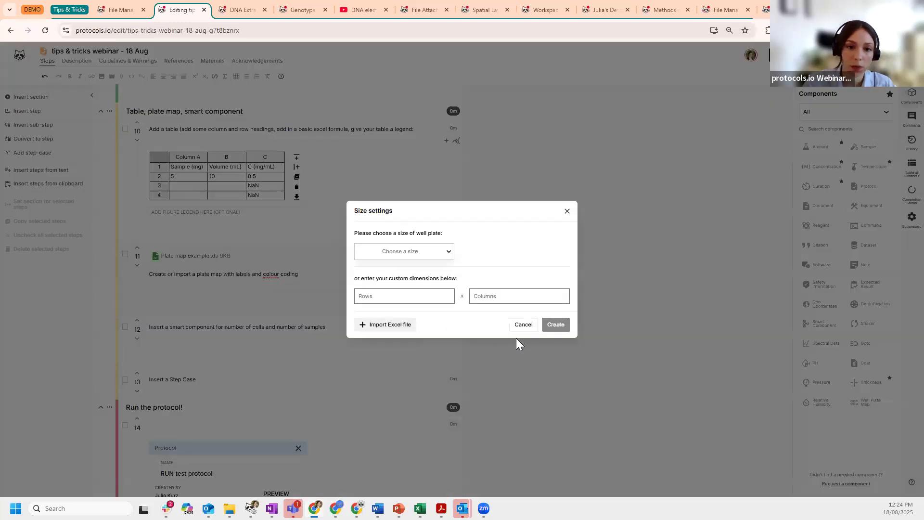
pyautogui.click(449, 251)
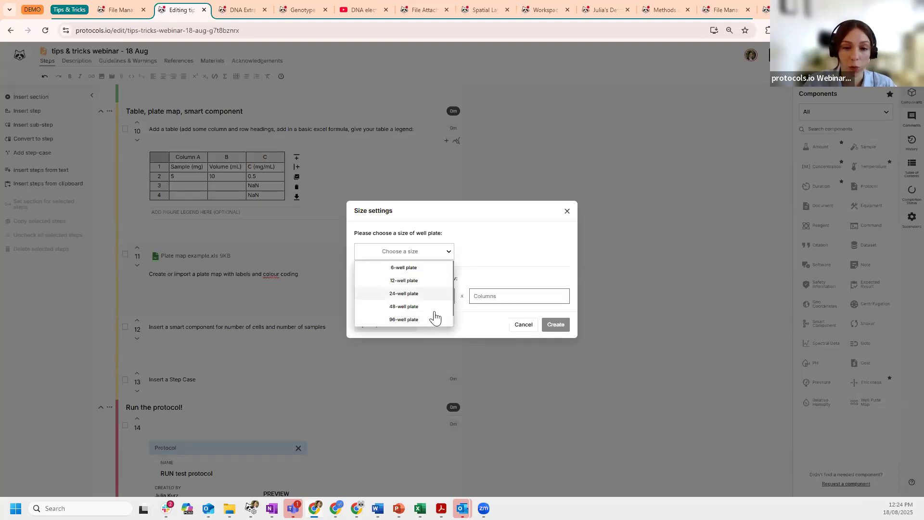
pyautogui.click(497, 236)
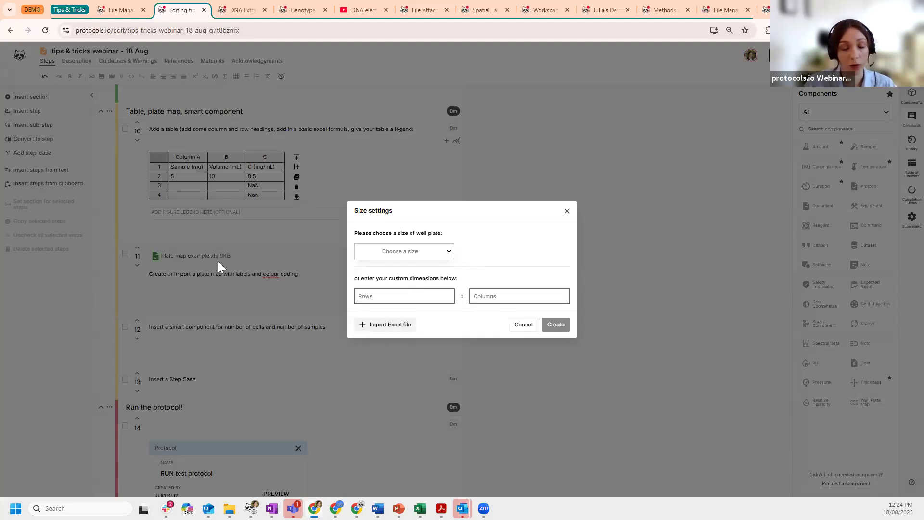
pyautogui.click(385, 324)
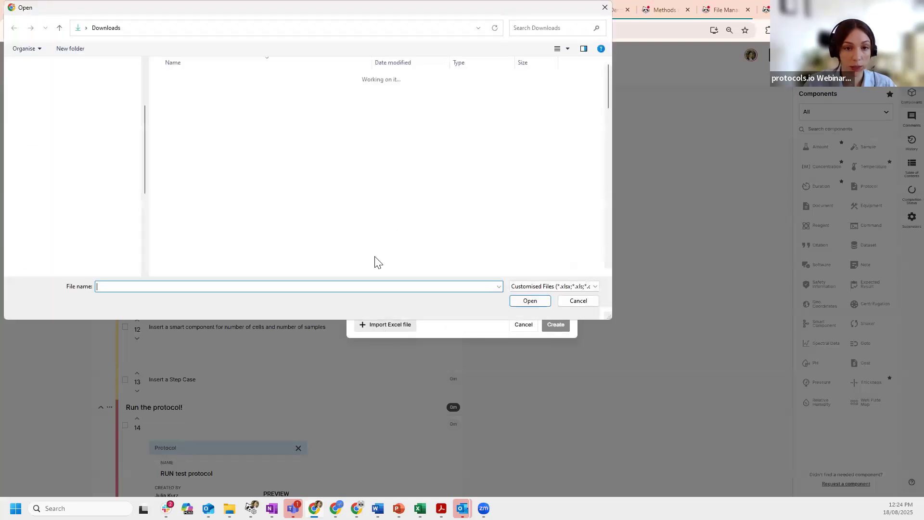
pyautogui.click(294, 91)
pyautogui.click(533, 302)
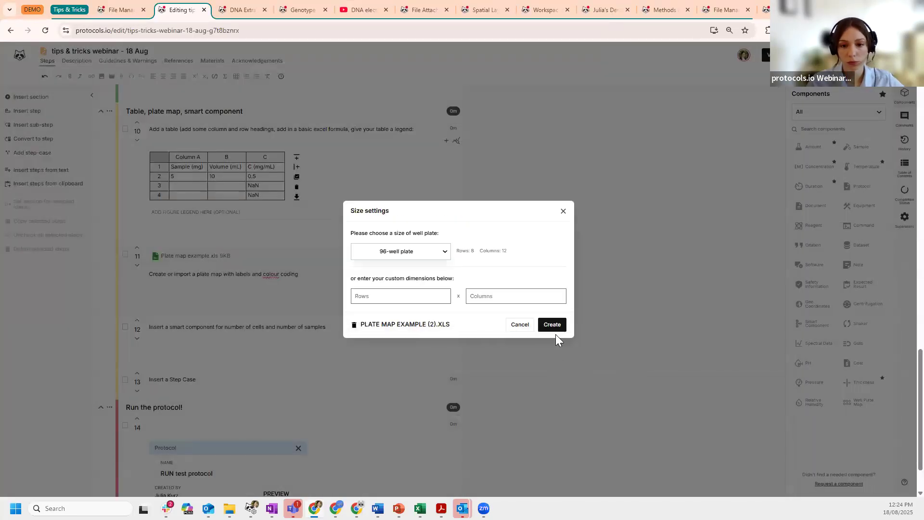
pyautogui.click(557, 325)
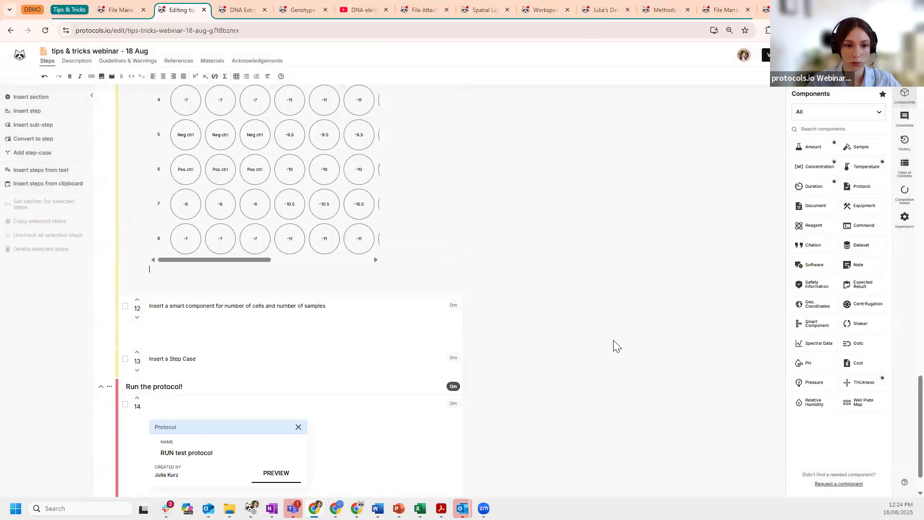
# - Open the colour template settings from step 11's plate map toolbar
pyautogui.scroll(4, 591, 337)
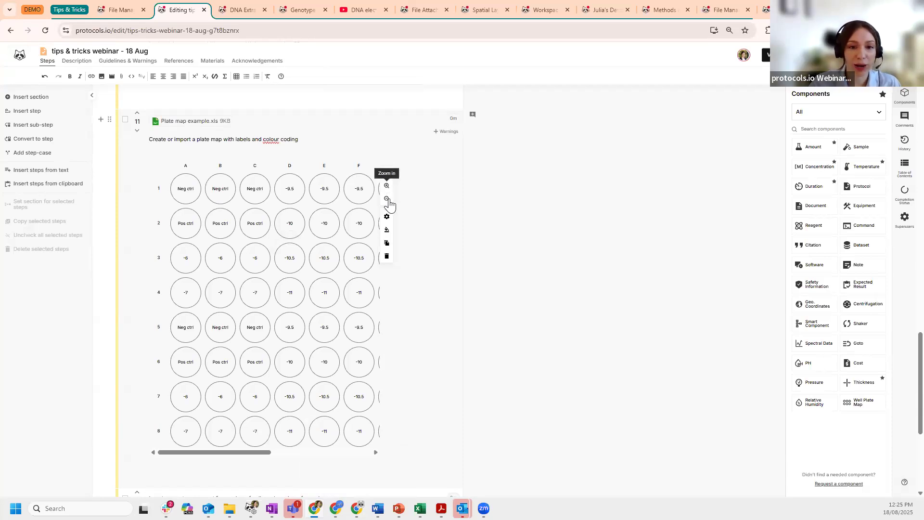
pyautogui.click(387, 233)
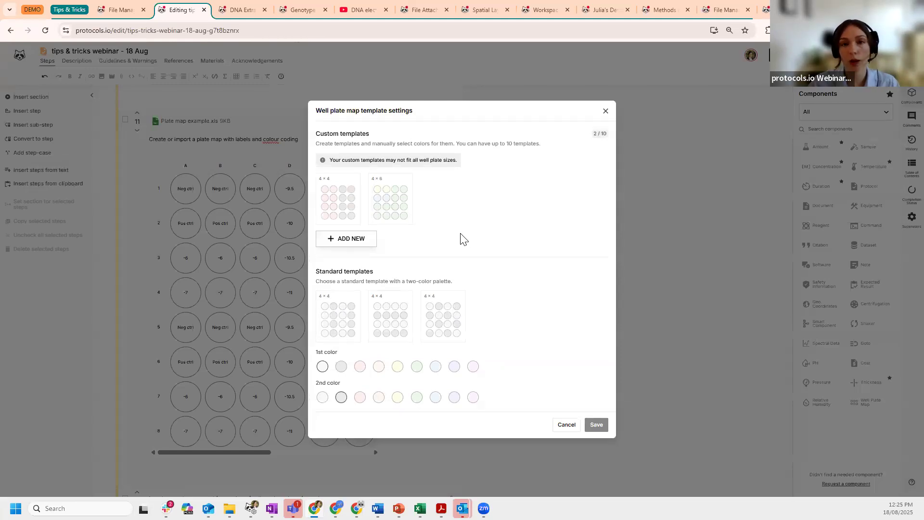
# - Try a new custom template by colouring right-column wells pink, then discard it
pyautogui.click(366, 239)
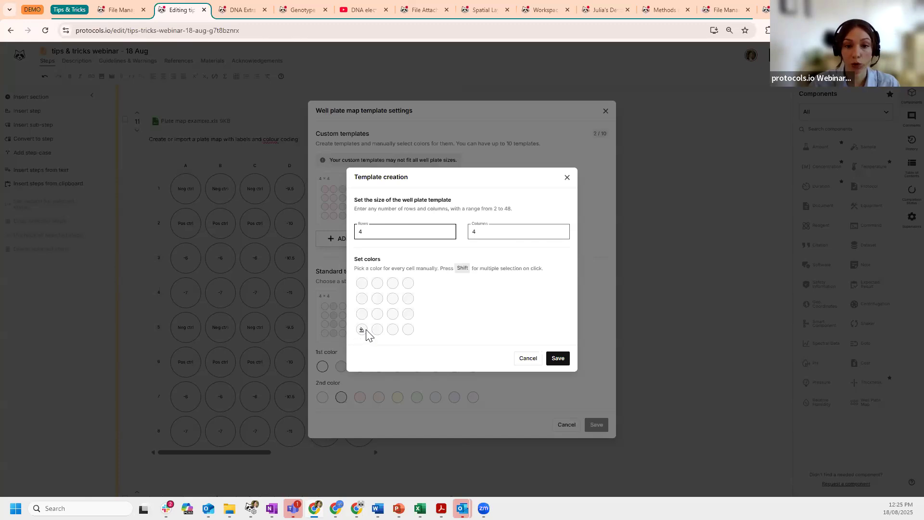
pyautogui.click(362, 284)
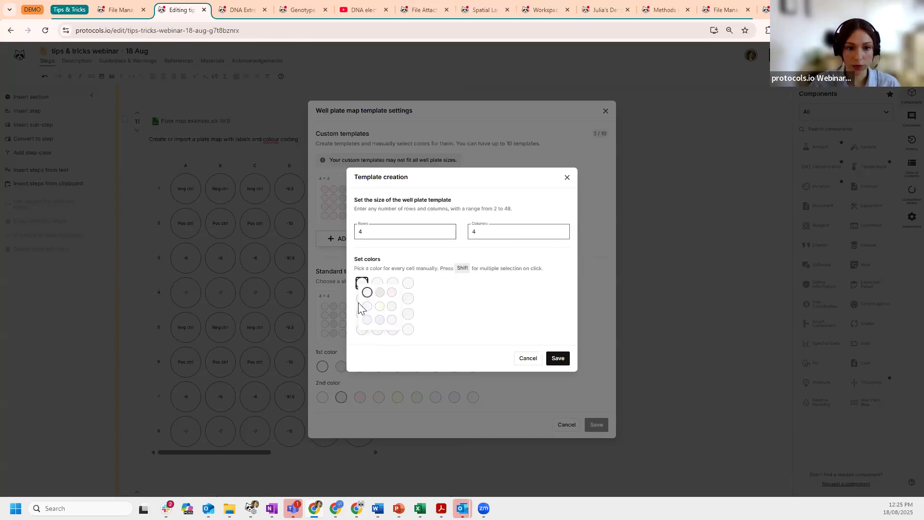
pyautogui.click(408, 284)
pyautogui.keyDown('shift'); pyautogui.click(408, 298); pyautogui.keyUp('shift')
pyautogui.keyDown('shift'); pyautogui.click(407, 314); pyautogui.keyUp('shift')
pyautogui.keyDown('shift'); pyautogui.click(408, 329); pyautogui.keyUp('shift')
pyautogui.click(449, 336)
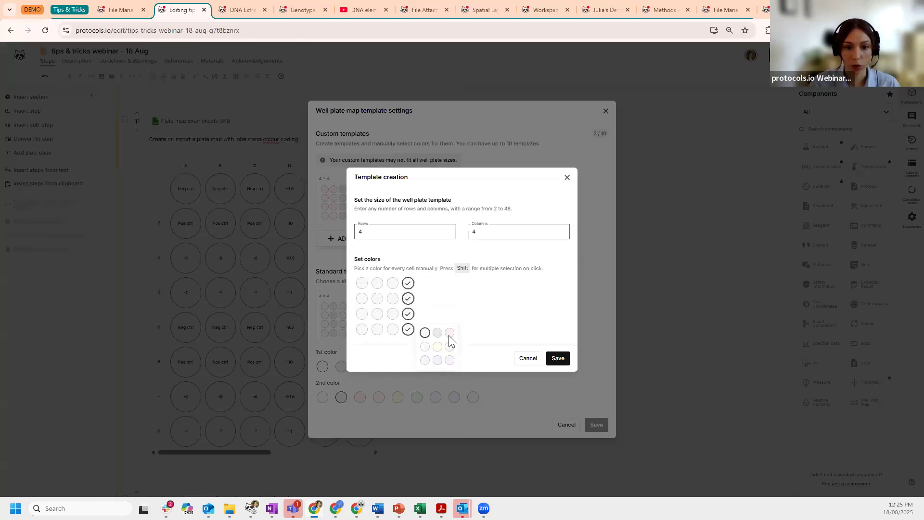
pyautogui.click(524, 359)
# - Apply the 4×6 custom colour template to the plate map and save
pyautogui.moveTo(392, 182)
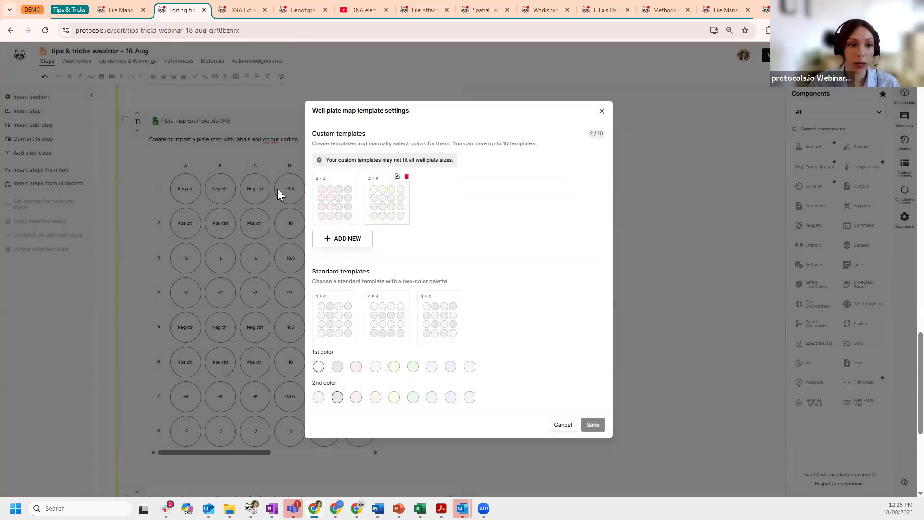
pyautogui.click(383, 190)
pyautogui.click(595, 426)
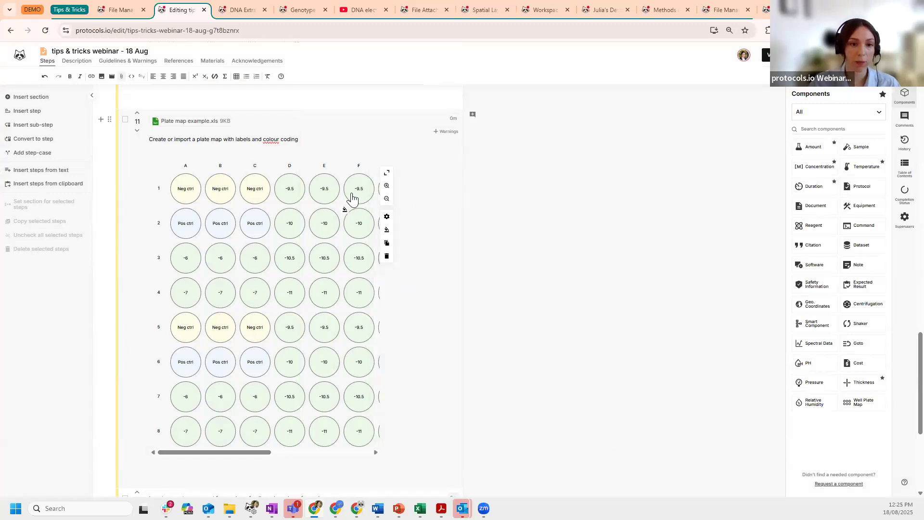
pyautogui.click(387, 199)
pyautogui.click(386, 199)
pyautogui.click(387, 198)
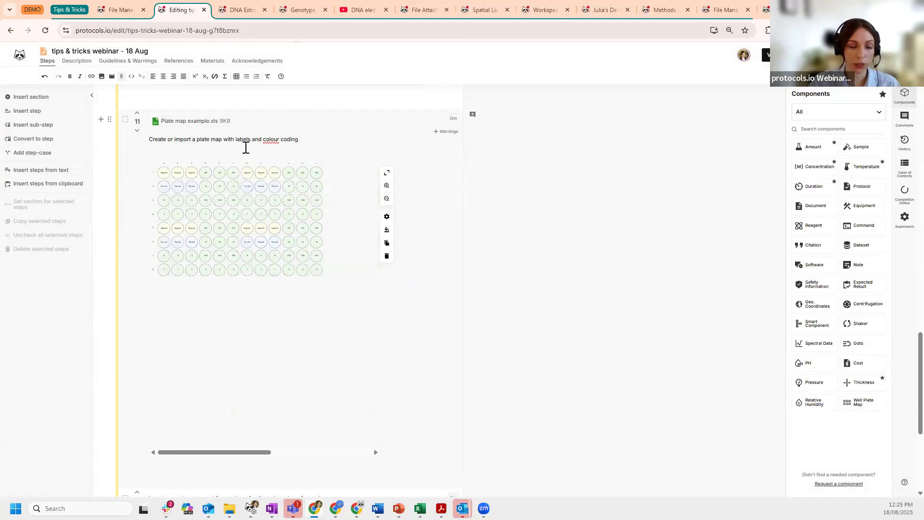
pyautogui.click(386, 172)
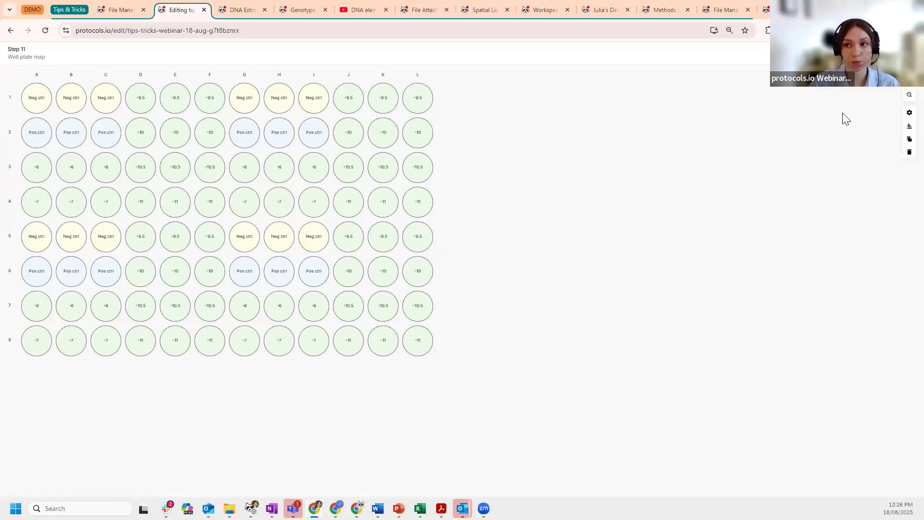
pyautogui.press('Escape')
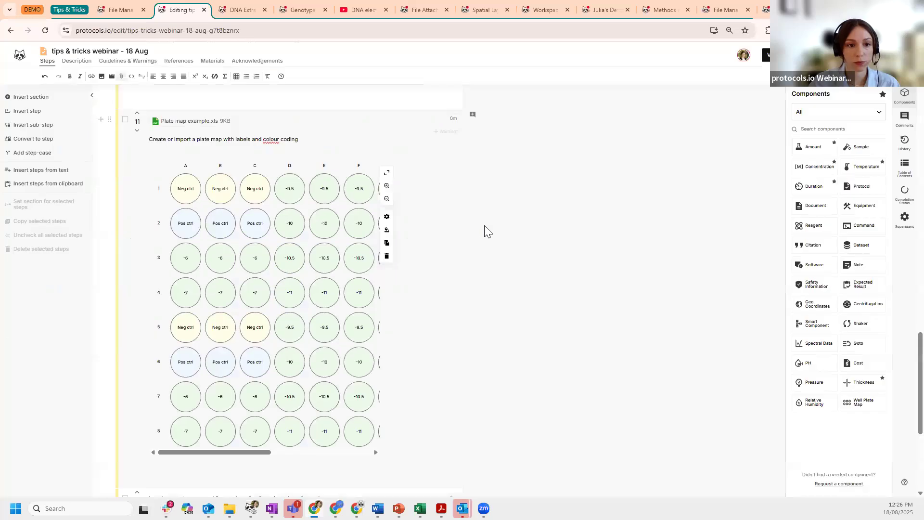
pyautogui.click(527, 260)
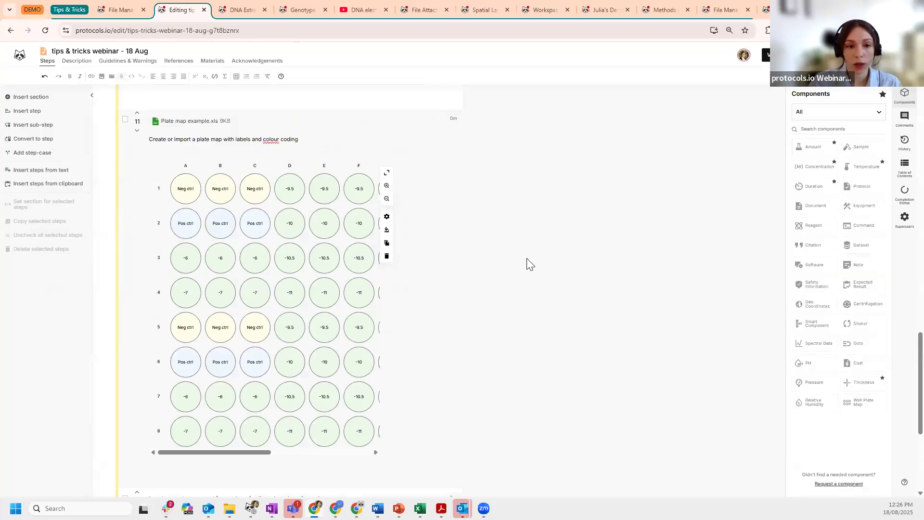
pyautogui.scroll(-4, 516, 264)
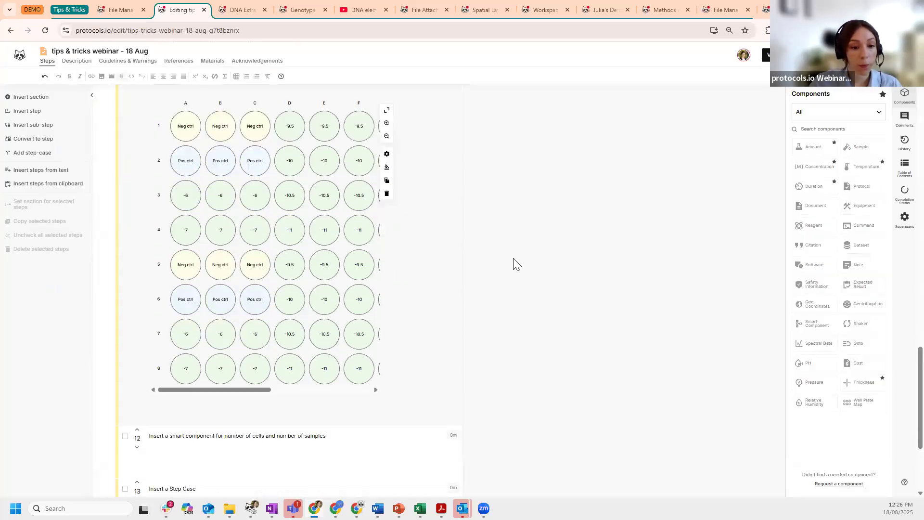
pyautogui.click(359, 323)
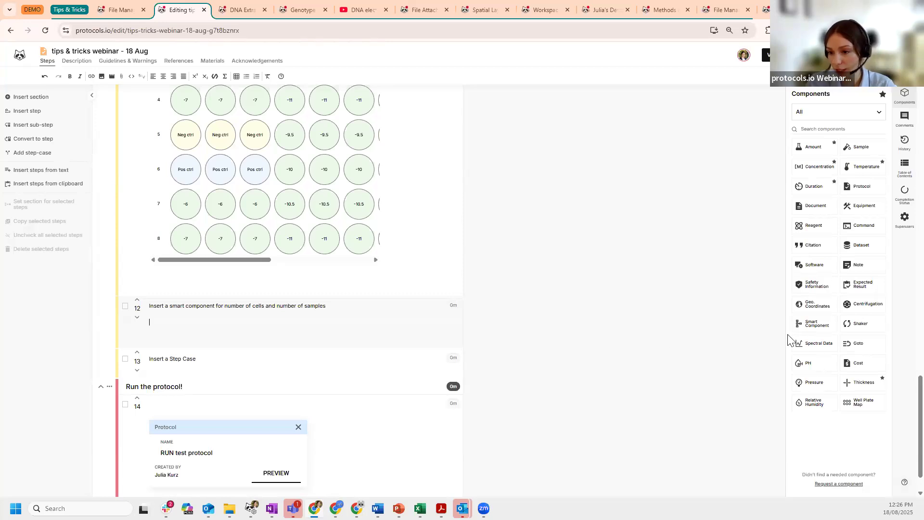
# - Add a smart component to step 12 with a required Number of Cells key
pyautogui.click(810, 331)
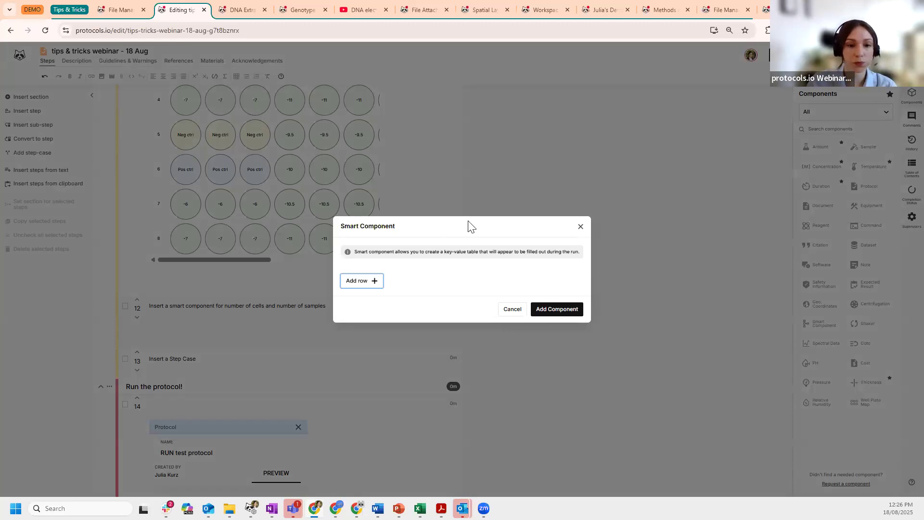
pyautogui.click(365, 284)
pyautogui.click(421, 268)
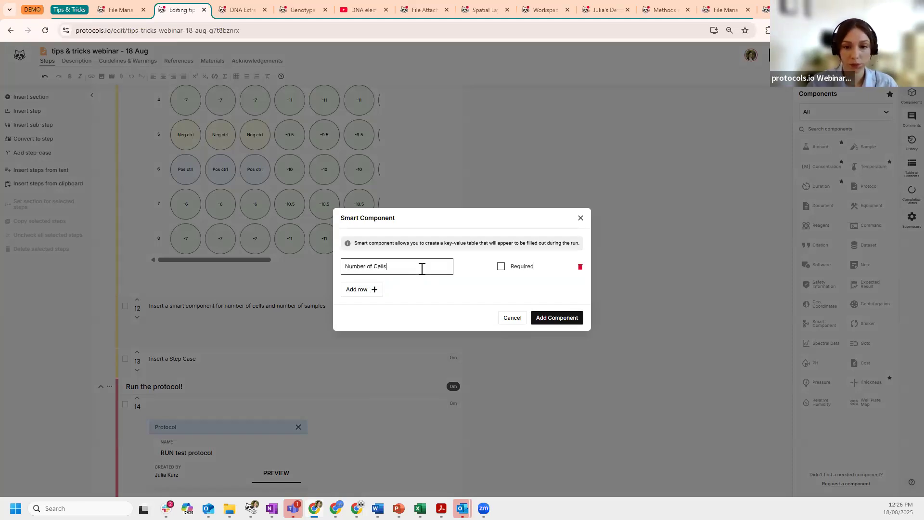
pyautogui.click(501, 267)
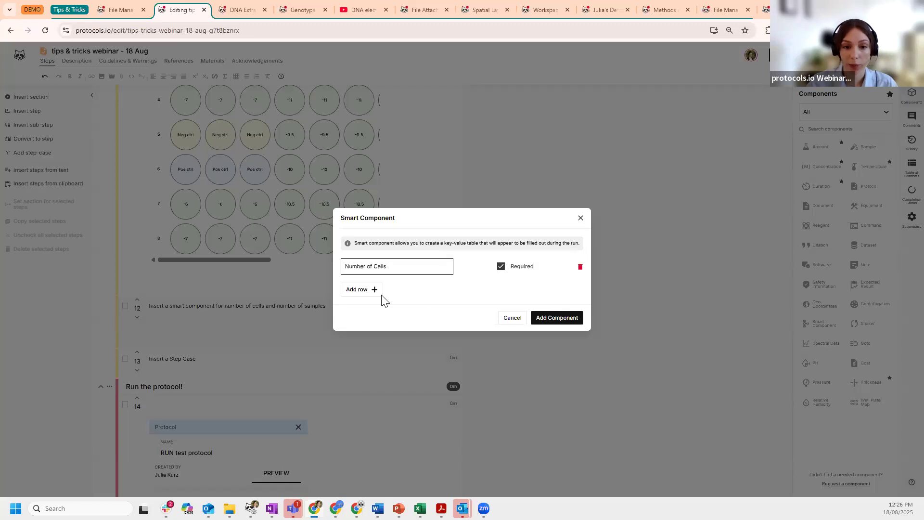
# - Add an optional Number of Samples key and insert the smart component
pyautogui.click(368, 291)
pyautogui.click(399, 276)
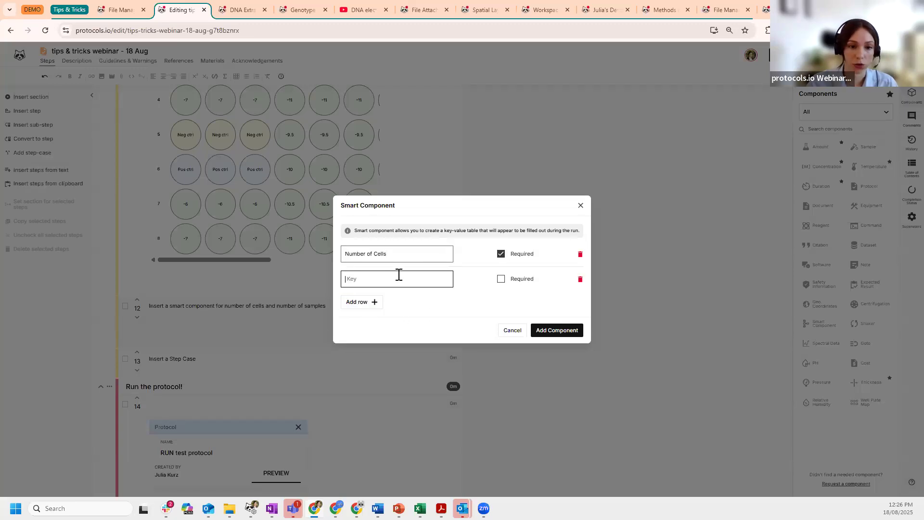
pyautogui.write('Nam')
pyautogui.press('BackSpace')
pyautogui.write('mber of Samples')
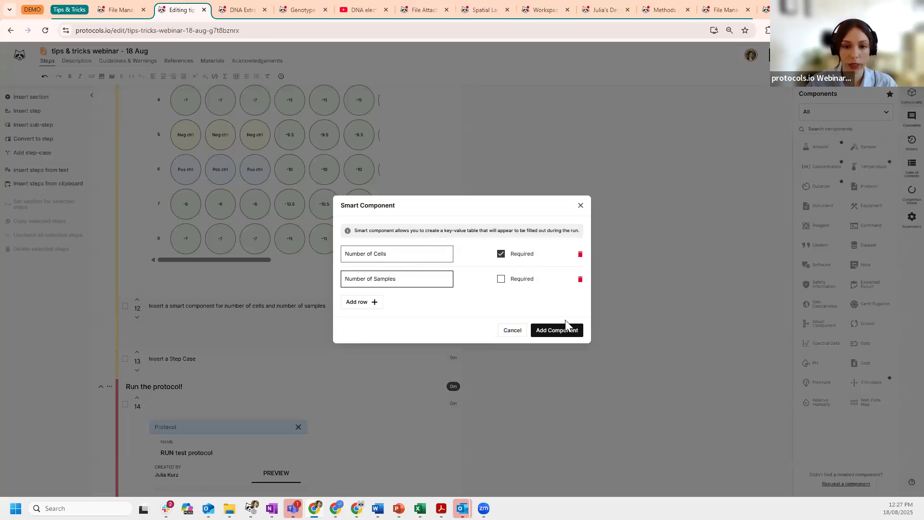
pyautogui.click(562, 332)
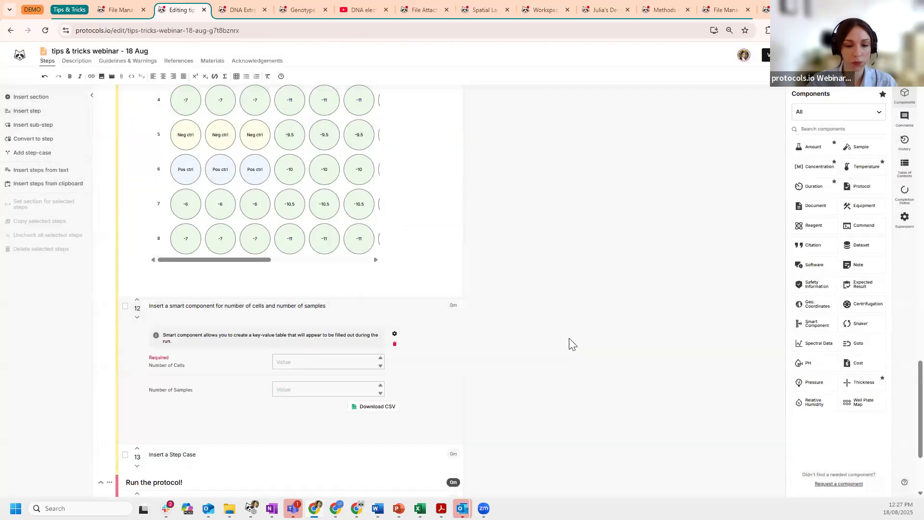
# - Scroll past the last step and expand the '+ New' content options
pyautogui.scroll(-2, 573, 337)
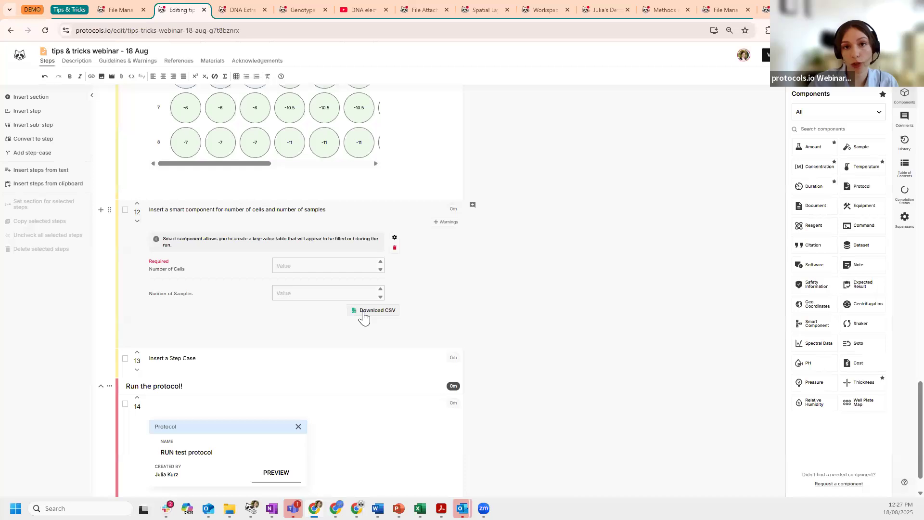
pyautogui.scroll(-1, 556, 293)
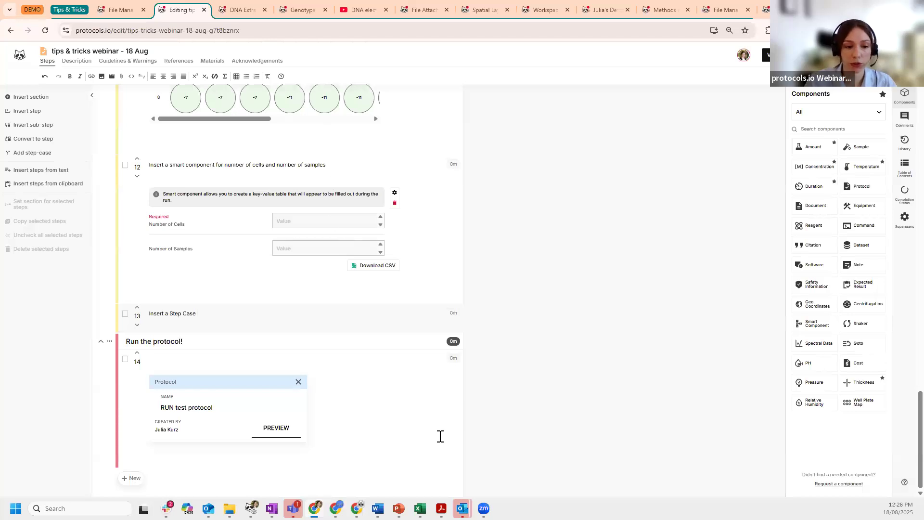
pyautogui.click(133, 480)
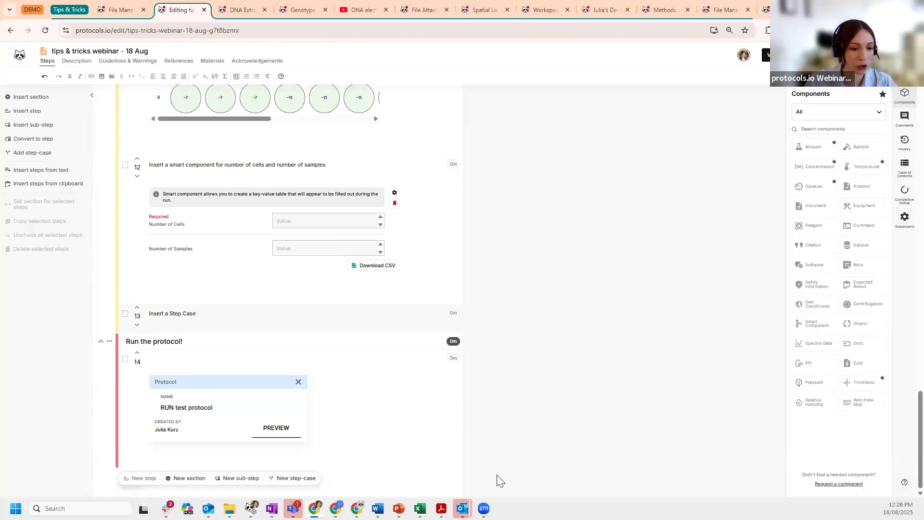
# - Create a new step case with a Kidney Cells case and a Liver Cells case
pyautogui.click(285, 484)
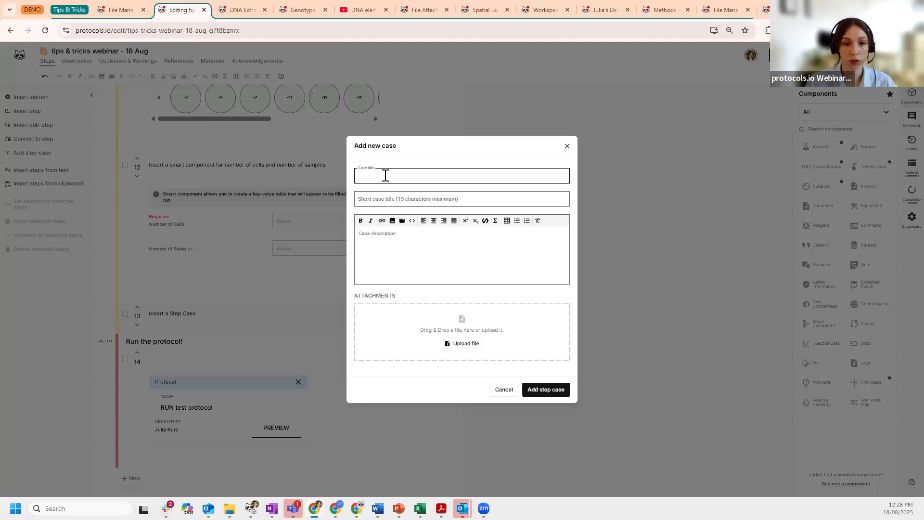
pyautogui.write('Kidney Cells')
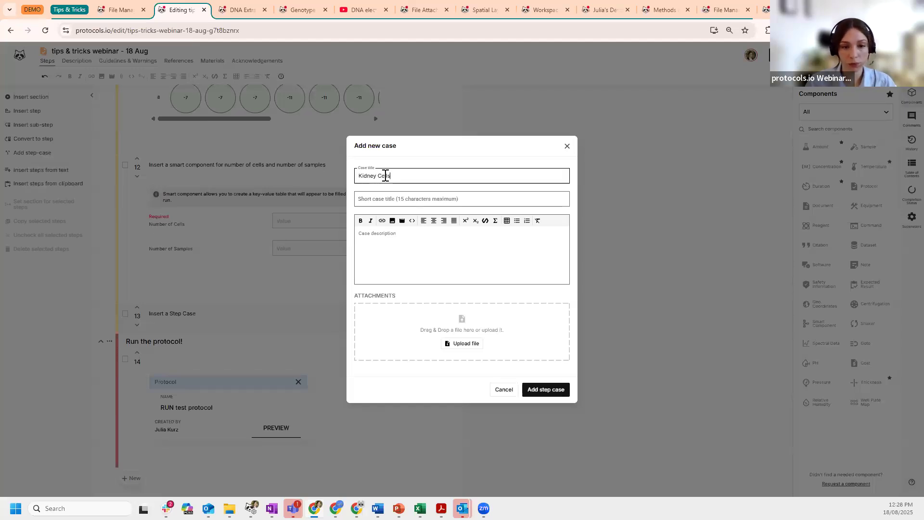
pyautogui.click(545, 391)
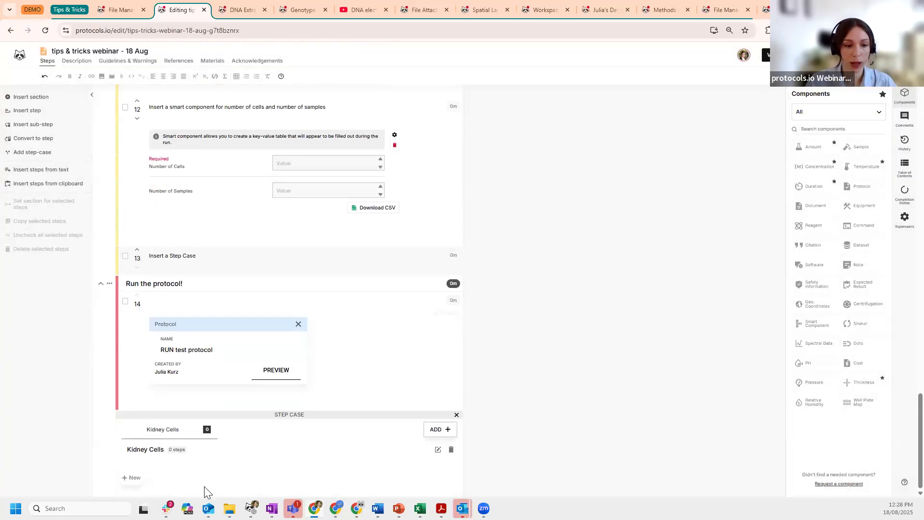
pyautogui.click(435, 429)
pyautogui.write('Liver Cells')
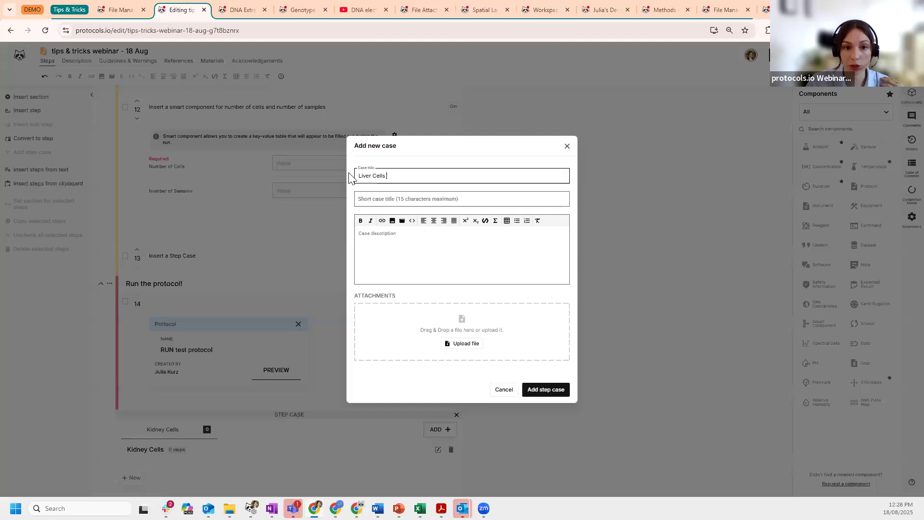
pyautogui.moveTo(358, 174); pyautogui.dragTo(536, 175)
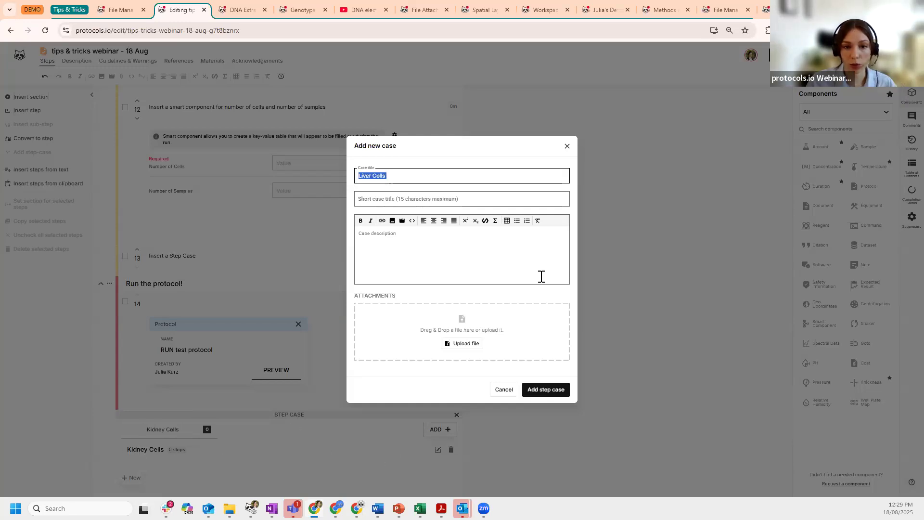
pyautogui.click(542, 389)
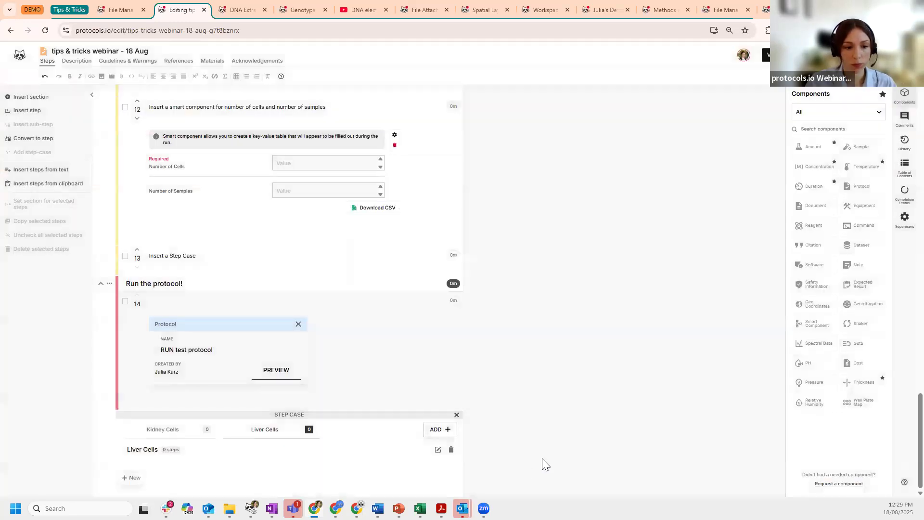
# - Add a step reading 'Kidney cell instructions' inside the Kidney Cells case
pyautogui.click(164, 438)
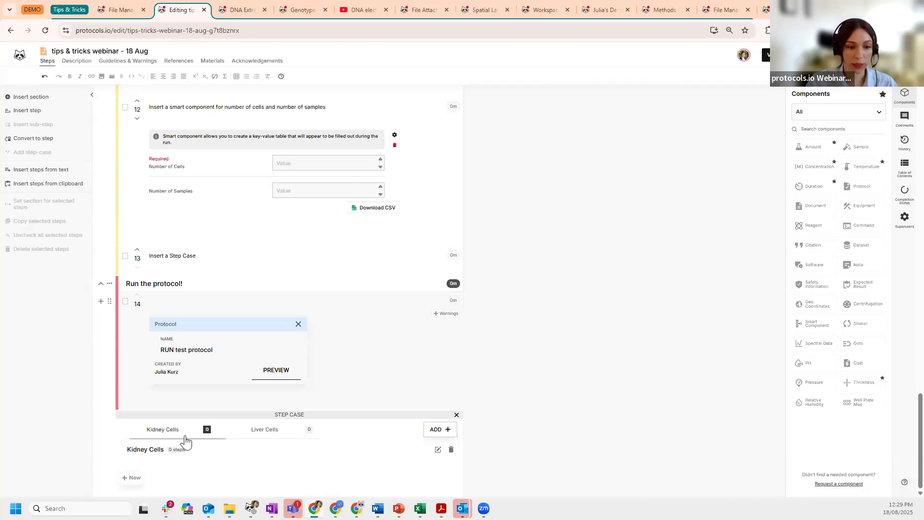
pyautogui.click(287, 438)
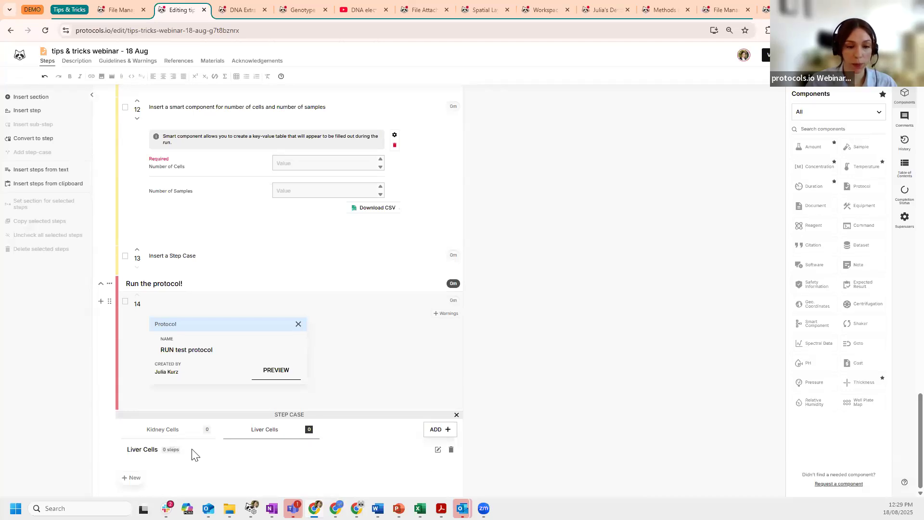
pyautogui.click(165, 434)
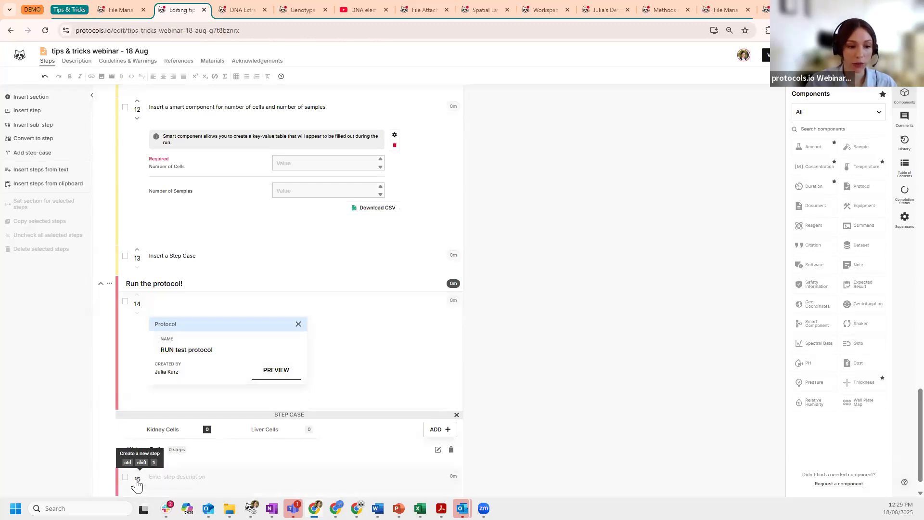
pyautogui.click(137, 478)
pyautogui.write('Kidn')
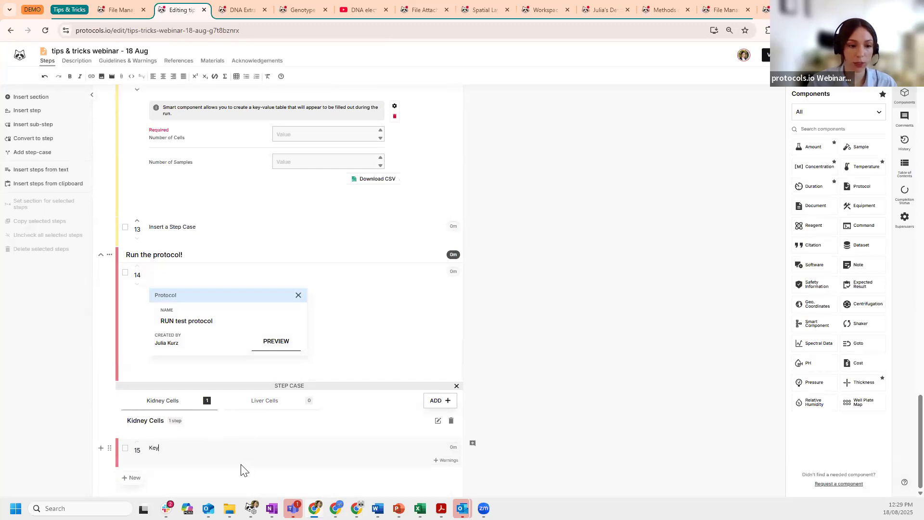
pyautogui.write('e')
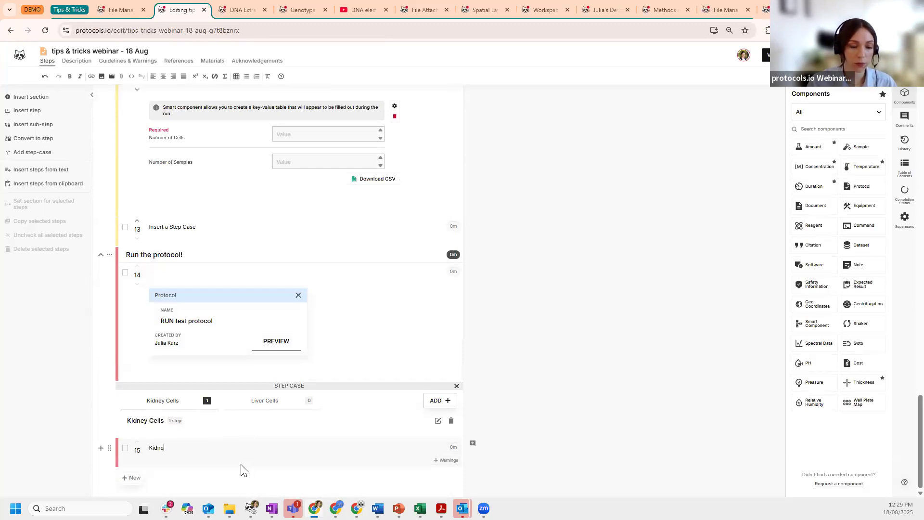
pyautogui.write('y cell instructions')
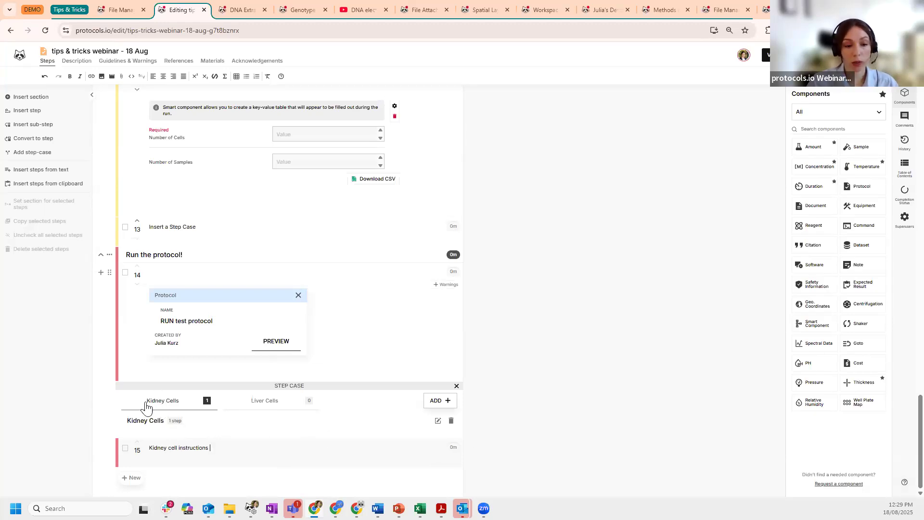
pyautogui.click(268, 407)
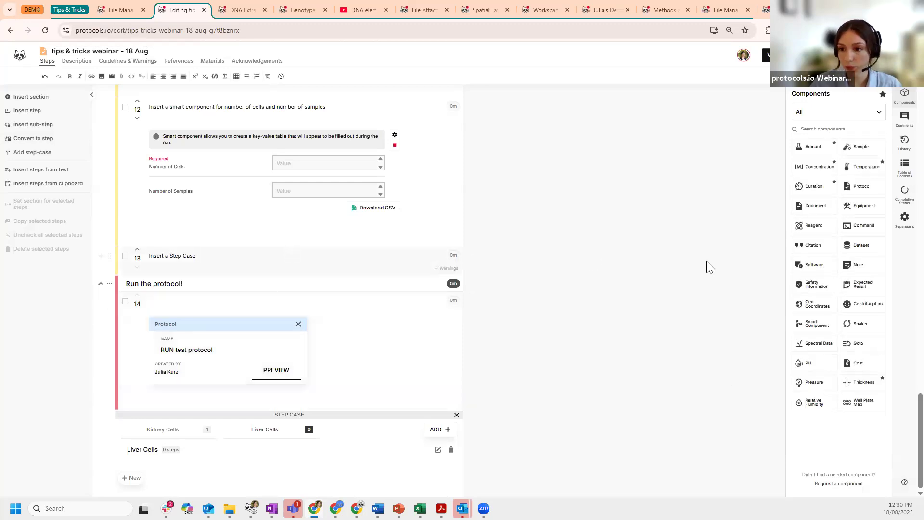
pyautogui.click(854, 192)
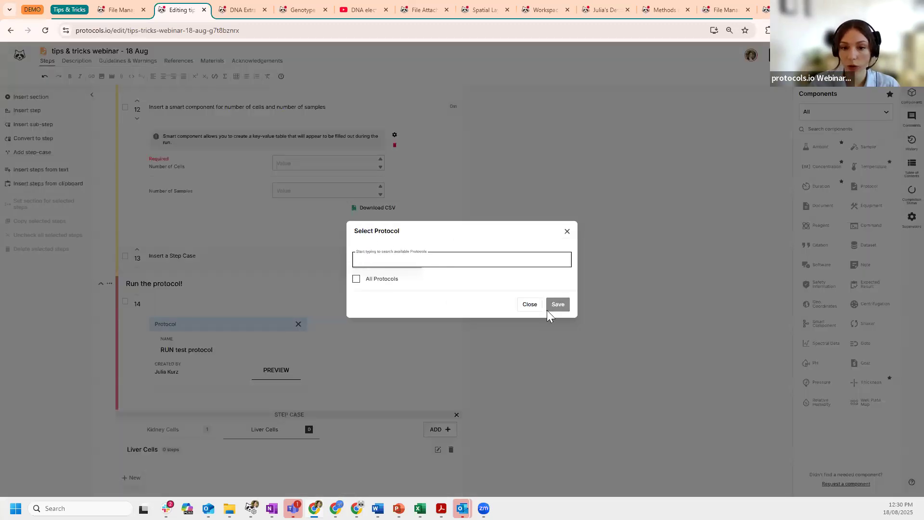
pyautogui.click(530, 305)
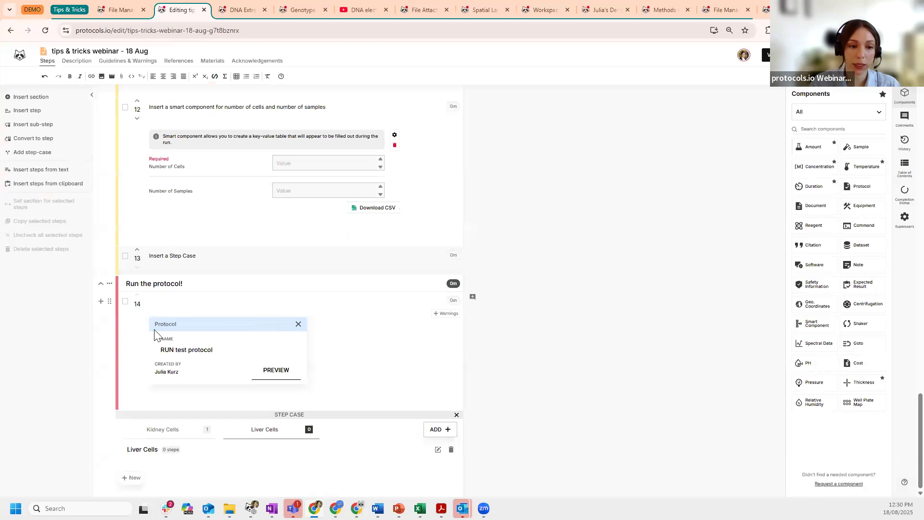
pyautogui.click(277, 373)
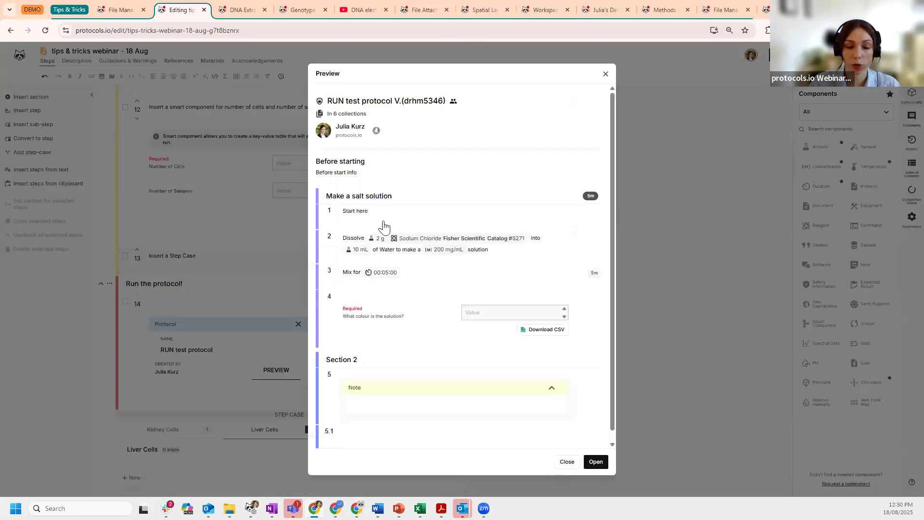
pyautogui.scroll(-1, 369, 144)
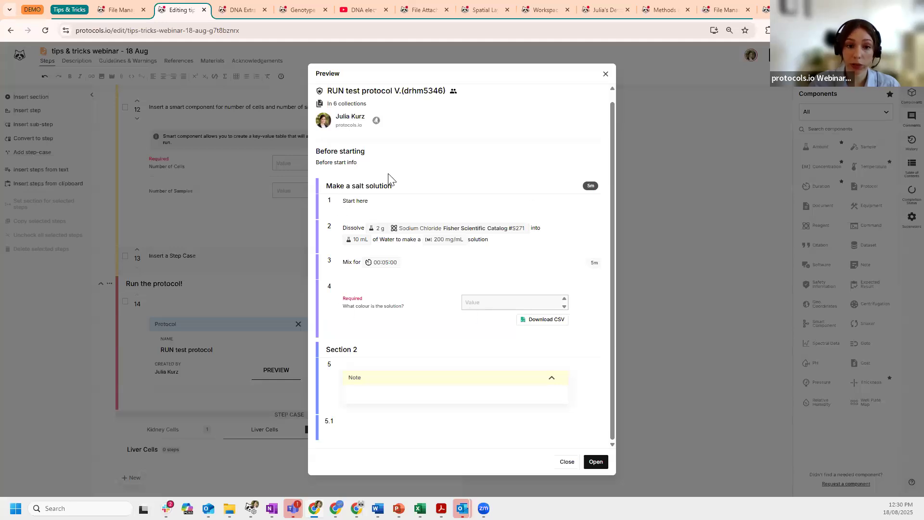
pyautogui.click(567, 461)
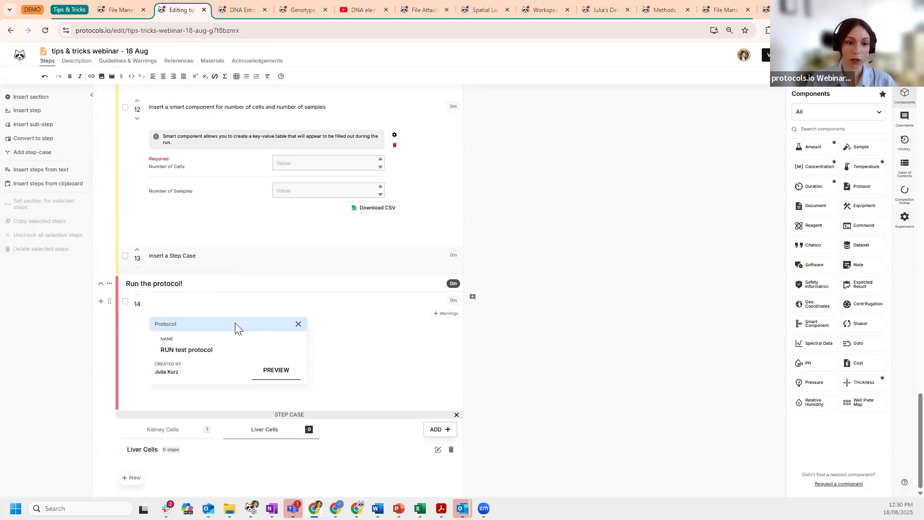
pyautogui.click(270, 371)
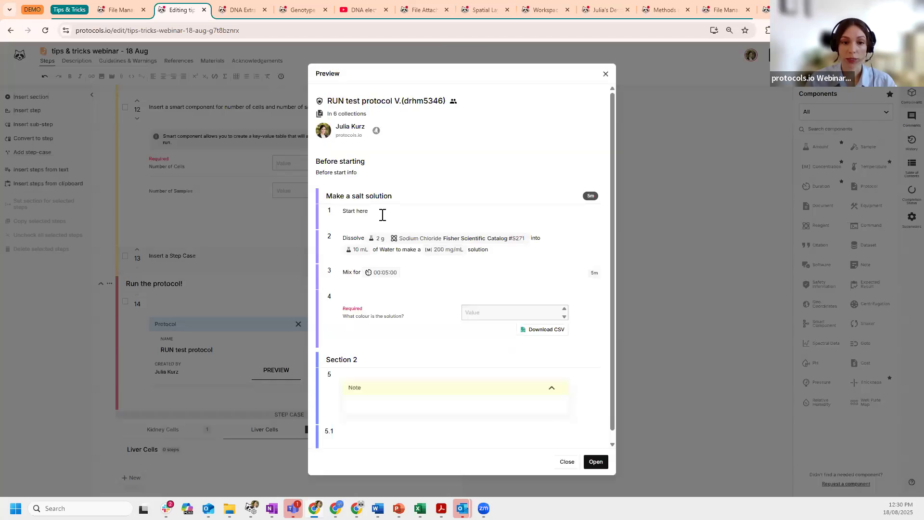
pyautogui.click(564, 462)
pyautogui.scroll(1, 676, 320)
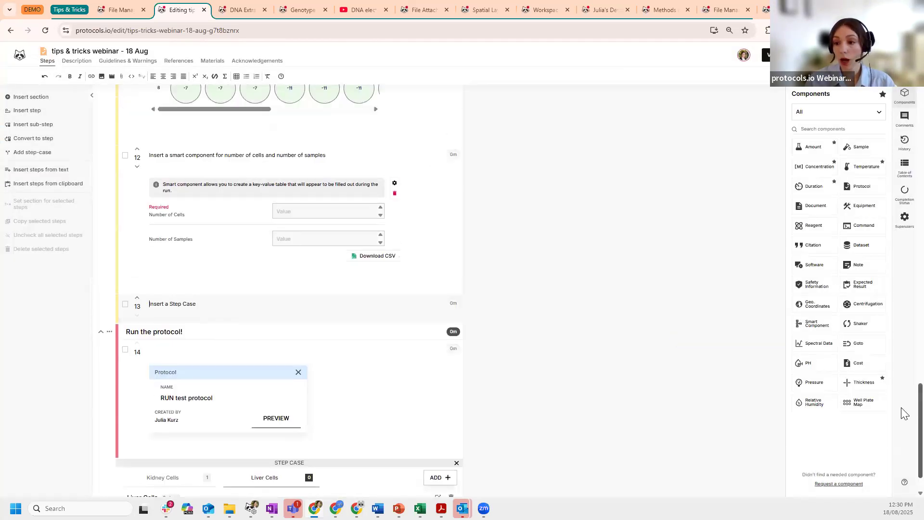
# - Go to the protocol's view page and start a new run record
pyautogui.moveTo(904, 169); pyautogui.dragTo(895, 101)
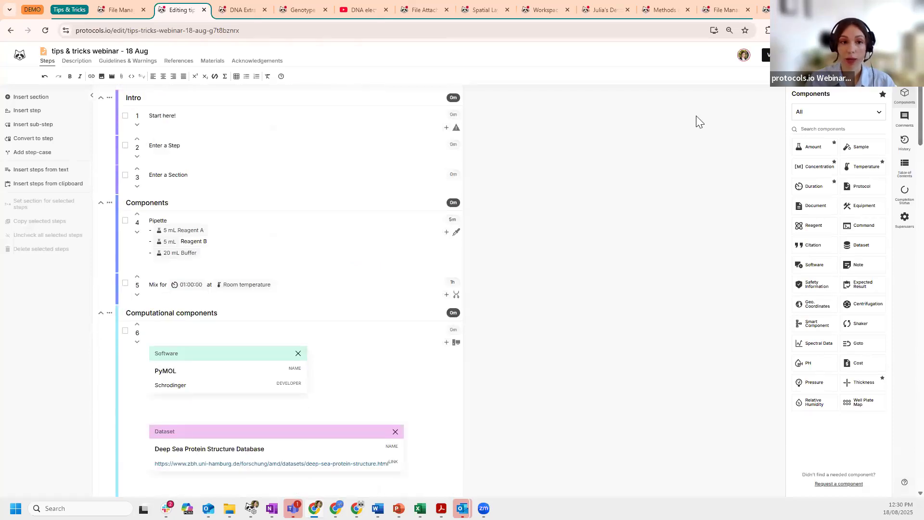
pyautogui.click(767, 58)
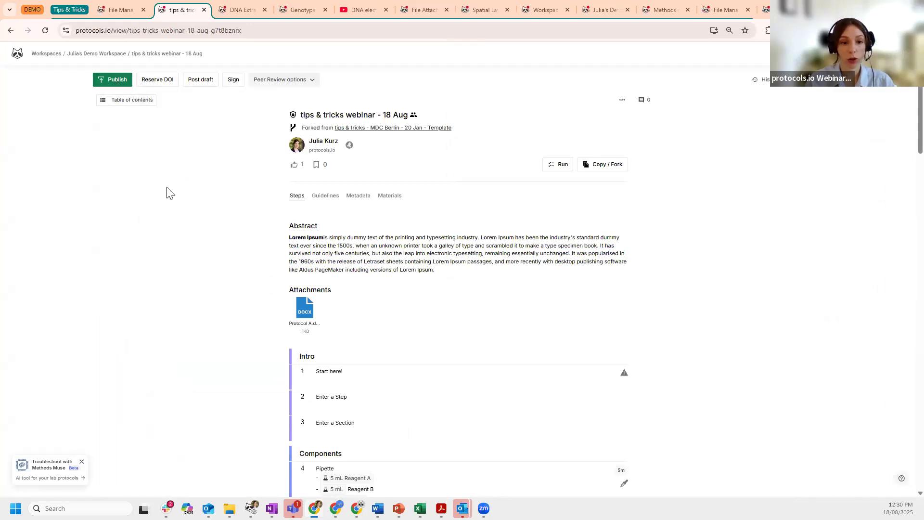
pyautogui.click(563, 166)
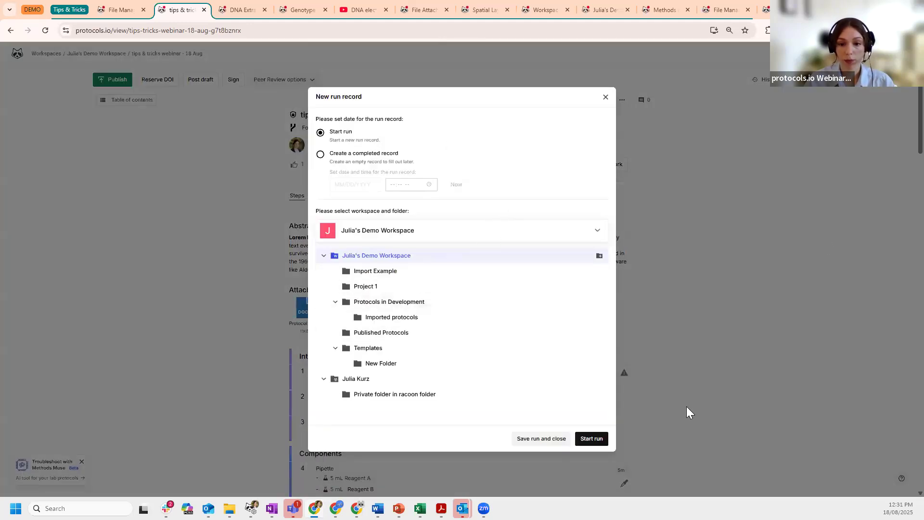
pyautogui.click(596, 438)
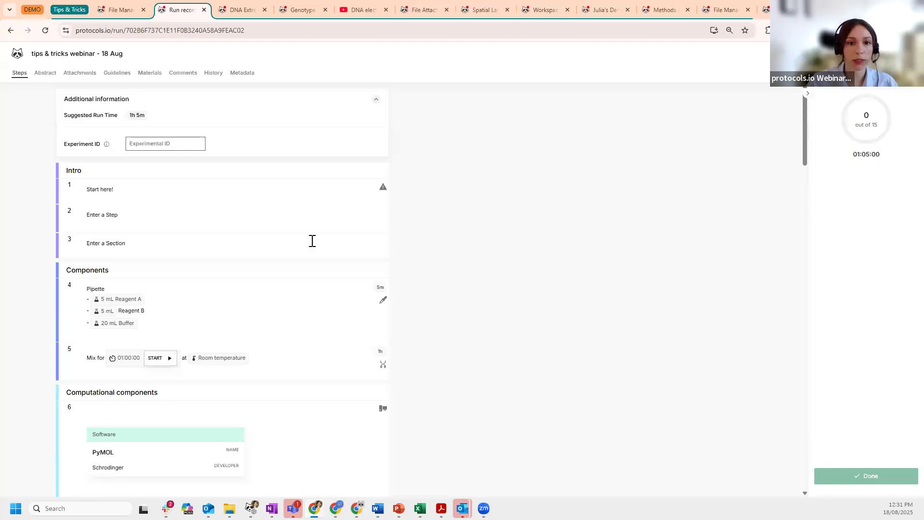
# - Scroll through the run record's step case, then return to the webinar protocol's view page
pyautogui.scroll(-3, 121, 187)
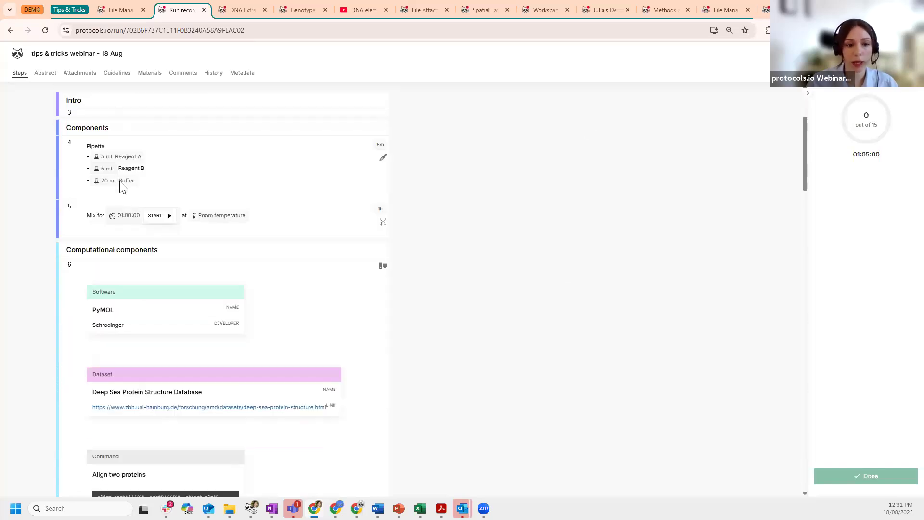
pyautogui.scroll(2, 125, 185)
pyautogui.moveTo(807, 145); pyautogui.dragTo(808, 441)
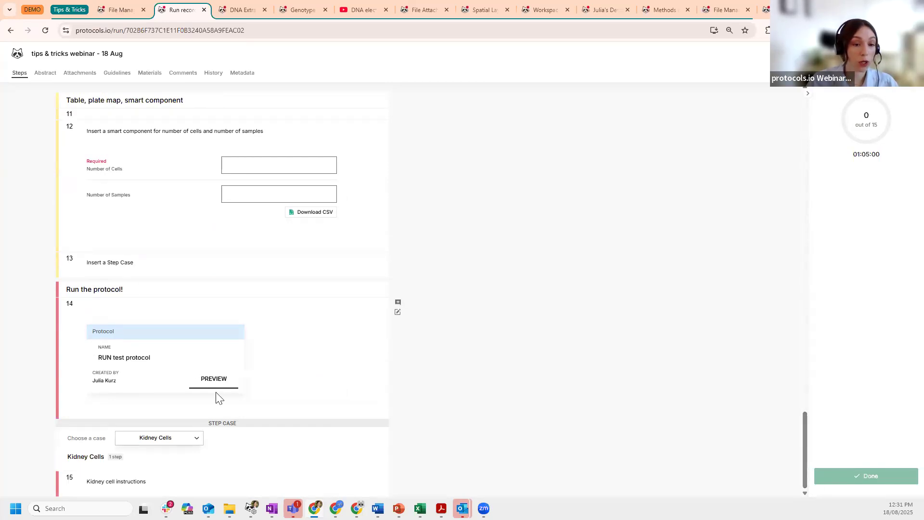
pyautogui.click(10, 31)
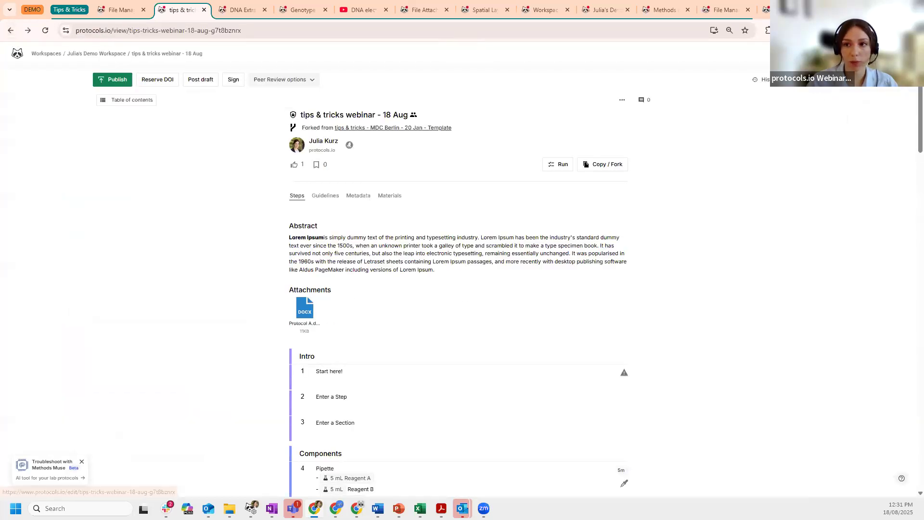
# - Delete the Kidney Cells / Liver Cells step case from step 14 and return to viewing
pyautogui.click(817, 80)
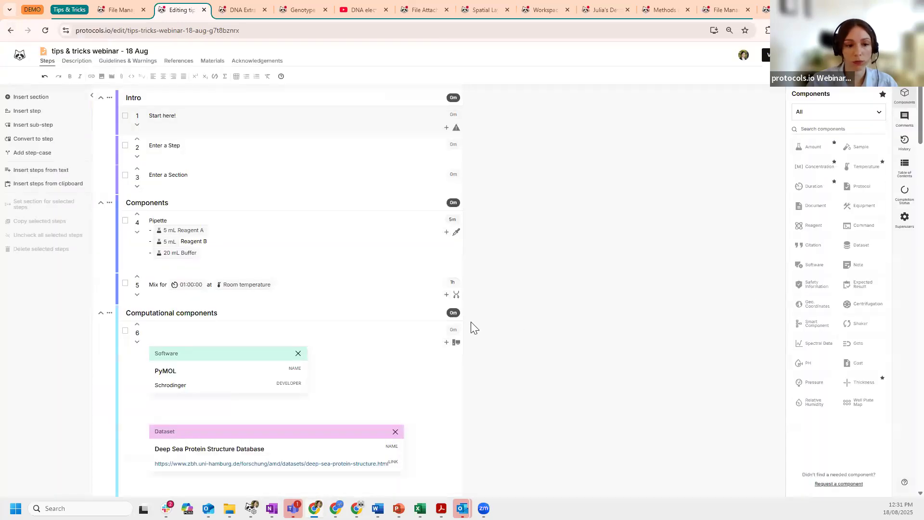
pyautogui.scroll(-6, 470, 326)
pyautogui.moveTo(902, 176); pyautogui.dragTo(901, 477)
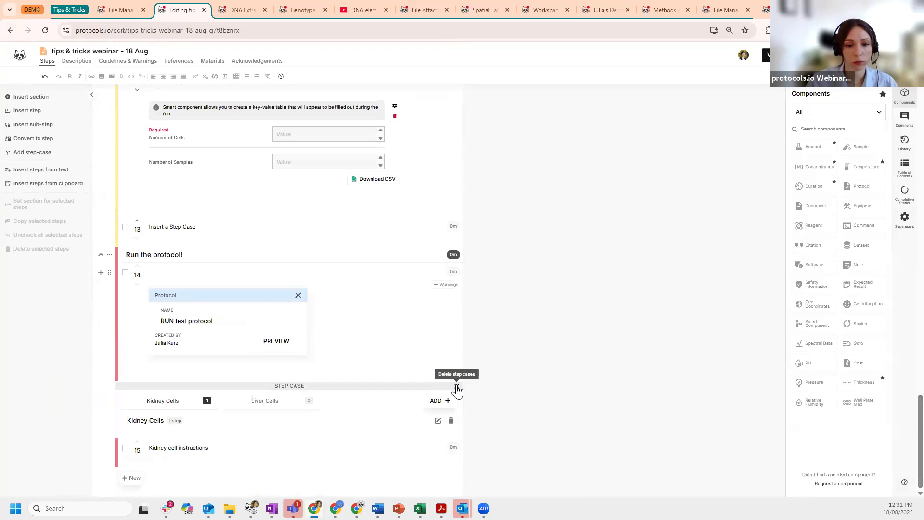
pyautogui.click(456, 386)
pyautogui.click(552, 309)
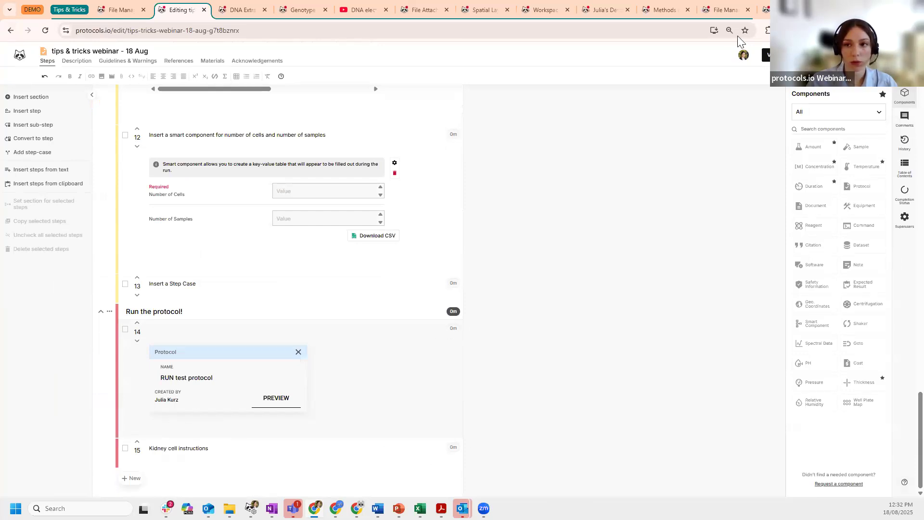
pyautogui.click(767, 58)
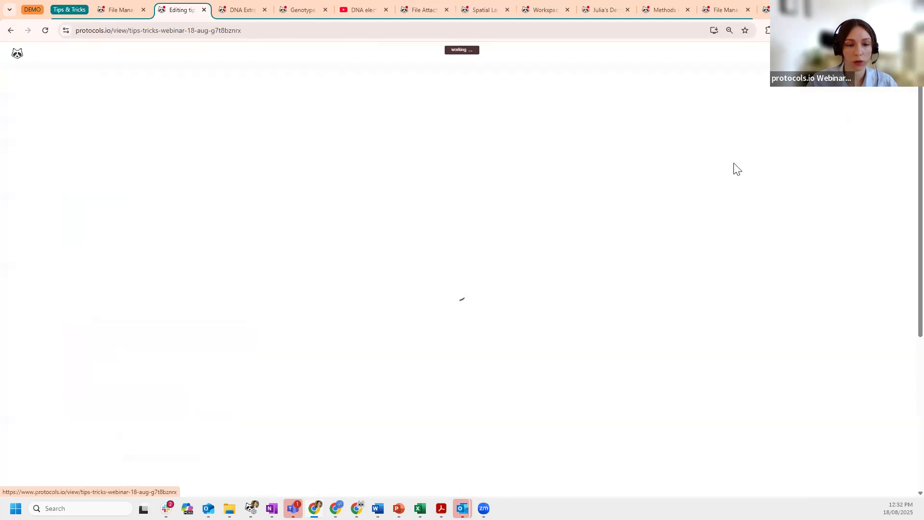
pyautogui.moveTo(920, 95); pyautogui.dragTo(895, 82)
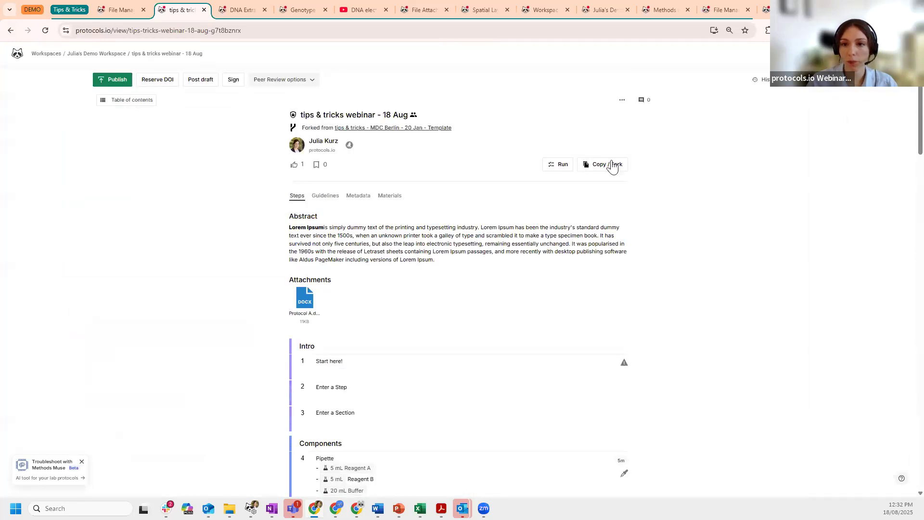
# - Start a new run record of the webinar protocol and scroll through its 21 steps
pyautogui.click(559, 165)
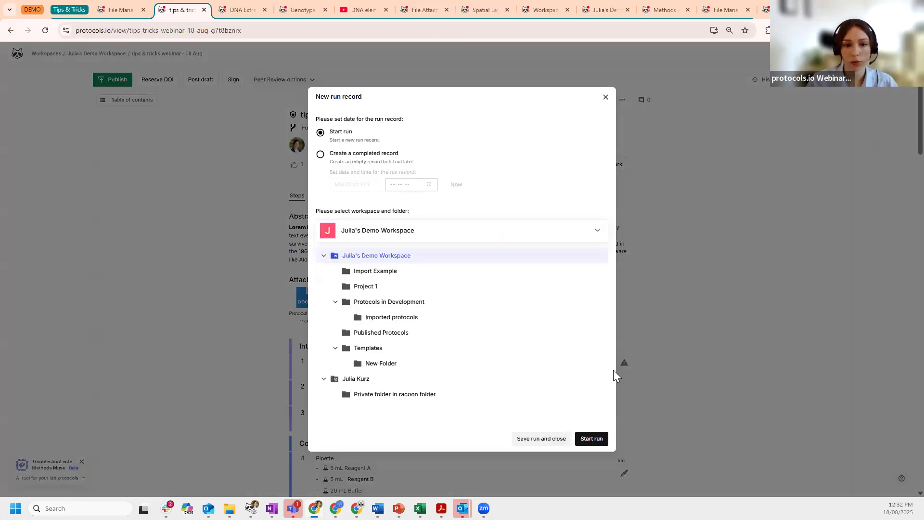
pyautogui.click(595, 439)
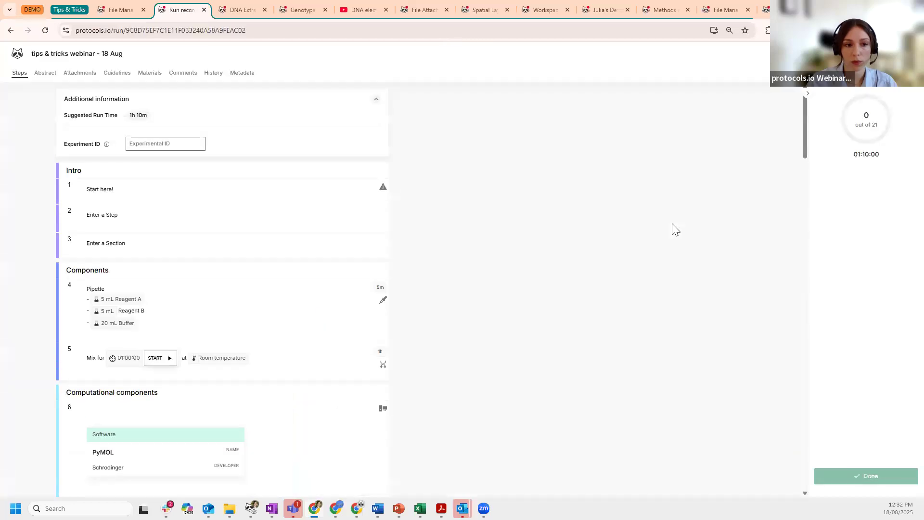
pyautogui.moveTo(803, 116); pyautogui.dragTo(804, 212)
pyautogui.click(800, 427)
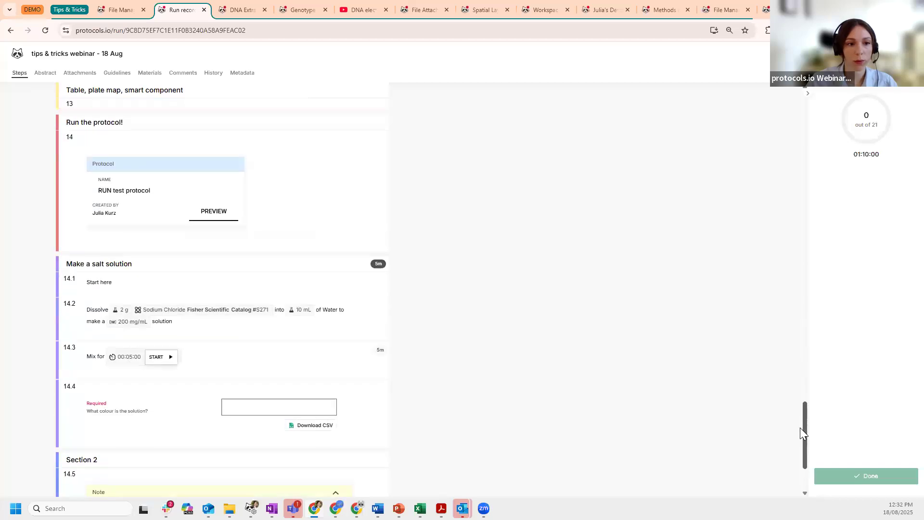
pyautogui.scroll(-1, 498, 280)
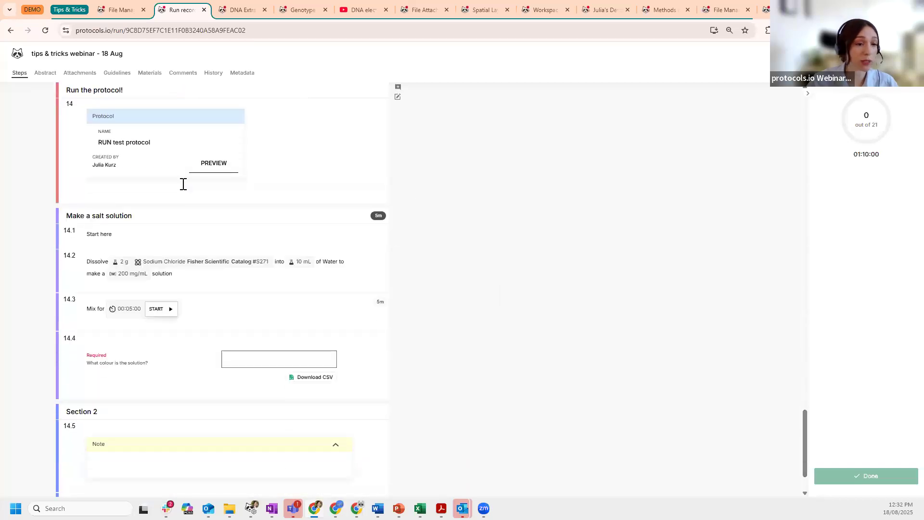
pyautogui.scroll(1, 534, 288)
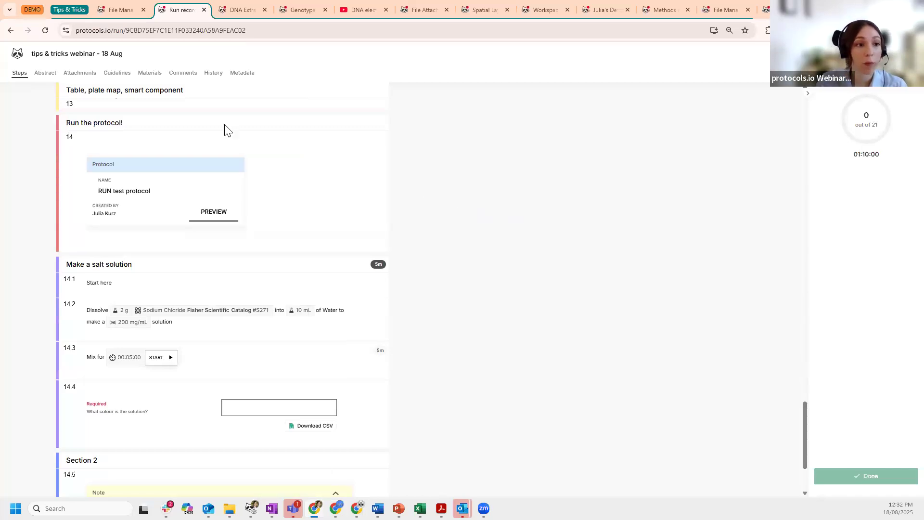
pyautogui.scroll(1, 116, 183)
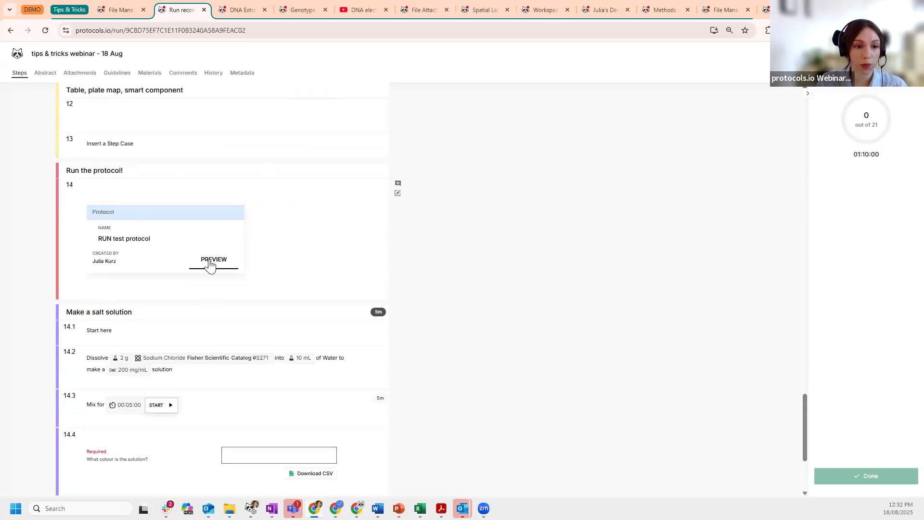
pyautogui.scroll(-2, 103, 217)
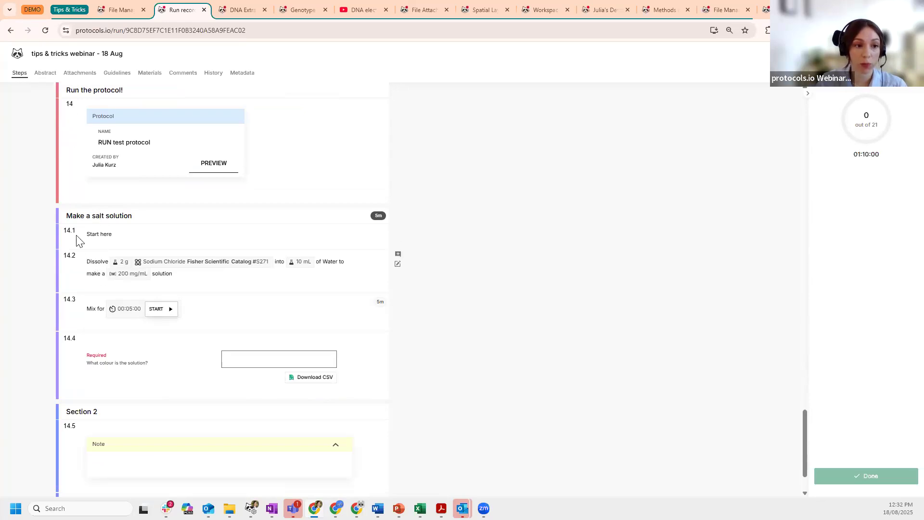
pyautogui.scroll(-1, 157, 244)
pyautogui.scroll(1, 160, 217)
pyautogui.scroll(2, 221, 171)
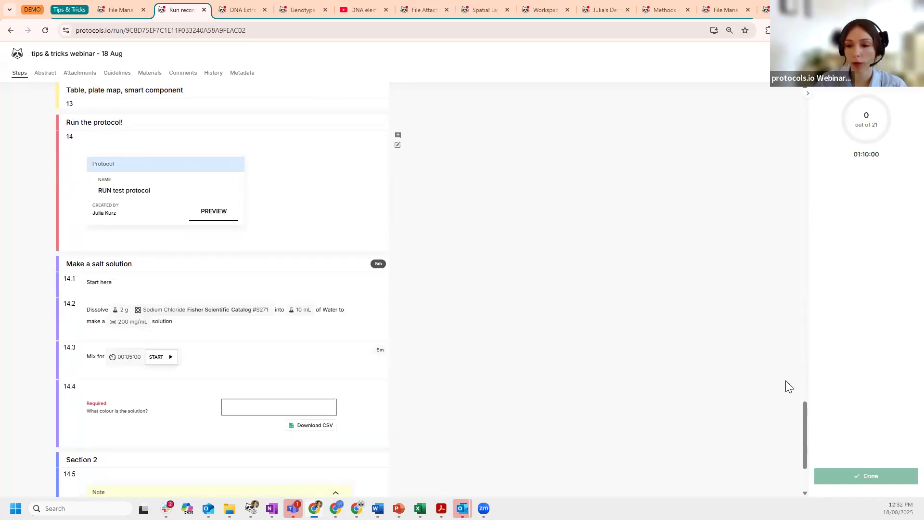
pyautogui.moveTo(804, 423); pyautogui.dragTo(793, 104)
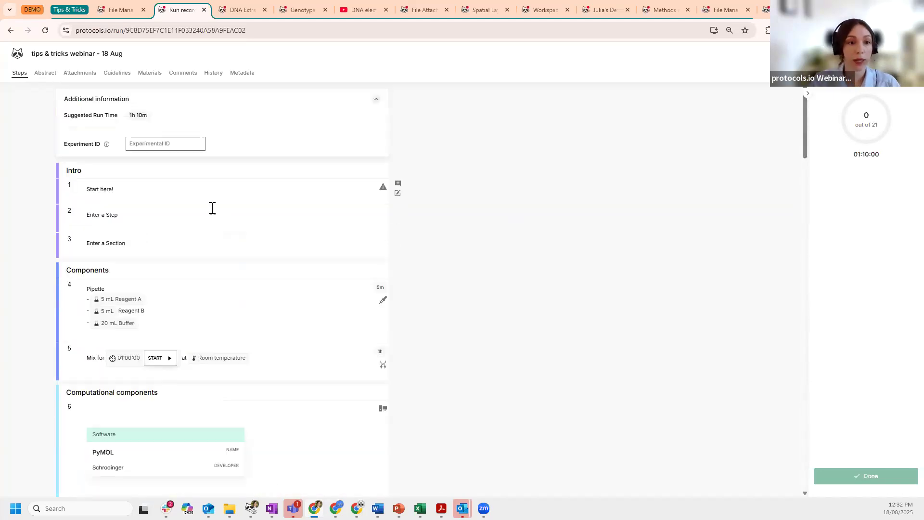
# - Mark run steps 1 and 2 done, skip step 3 and fail step 4
pyautogui.click(188, 188)
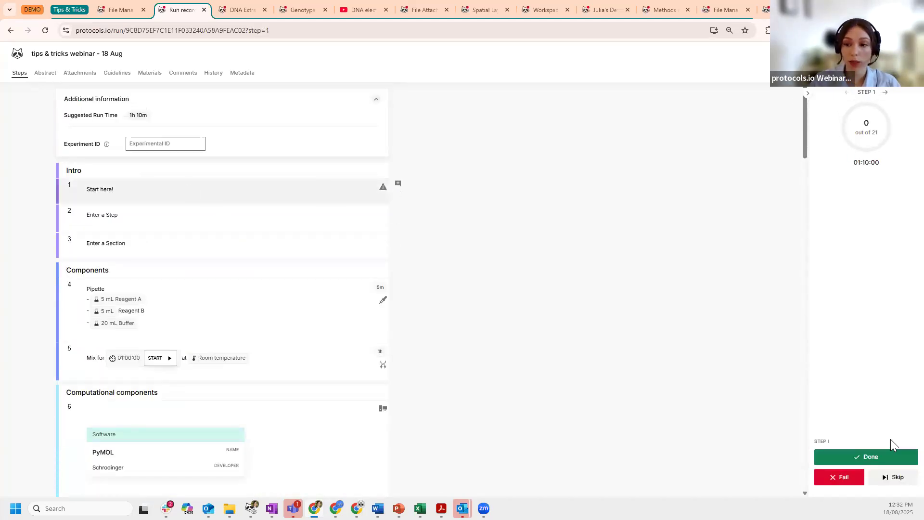
pyautogui.click(873, 460)
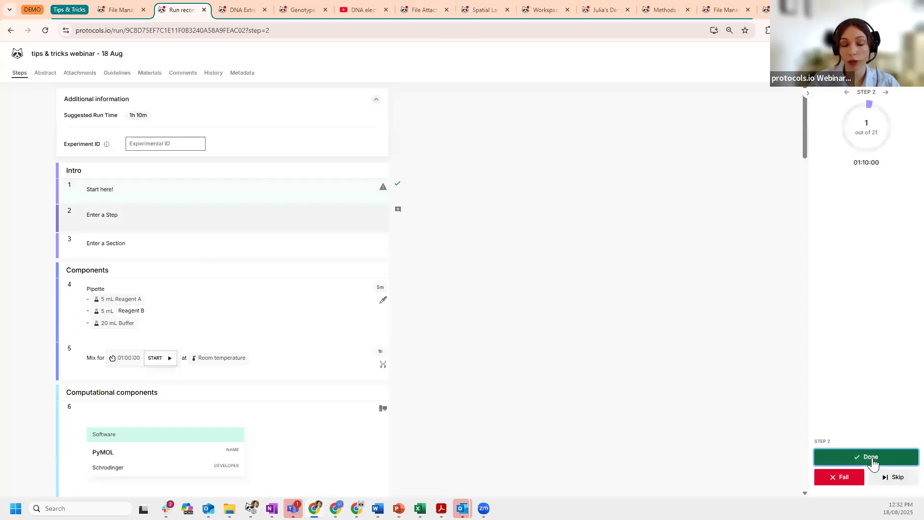
pyautogui.click(873, 461)
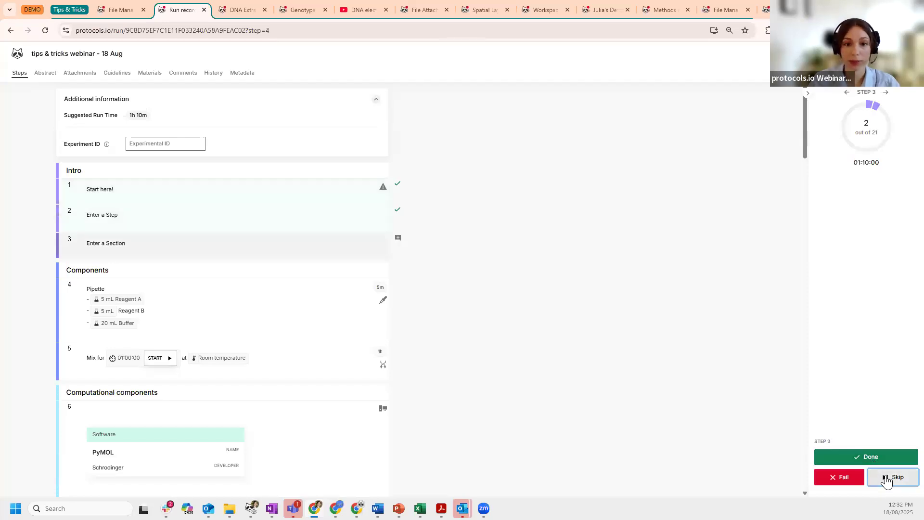
pyautogui.click(887, 481)
pyautogui.click(841, 485)
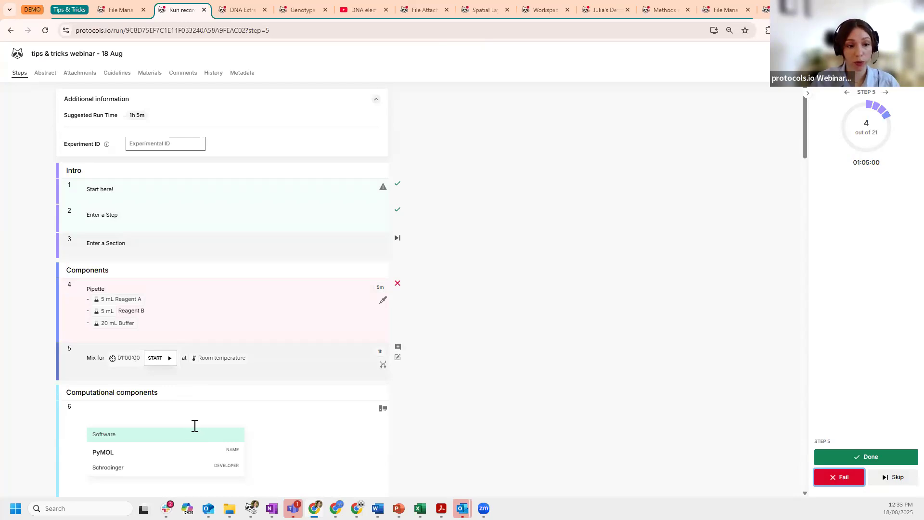
# - Start and pause step 5's one-hour mixing timer, then put step 5 into edit mode
pyautogui.click(167, 359)
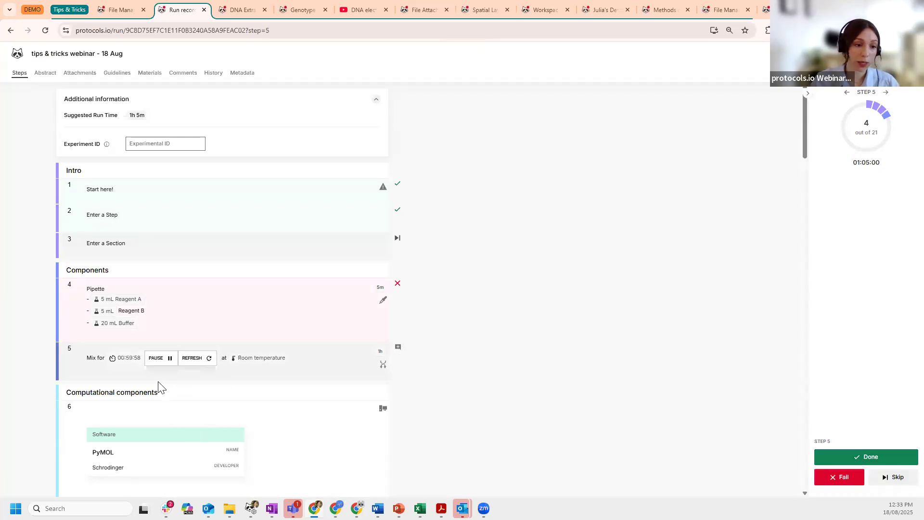
pyautogui.click(169, 359)
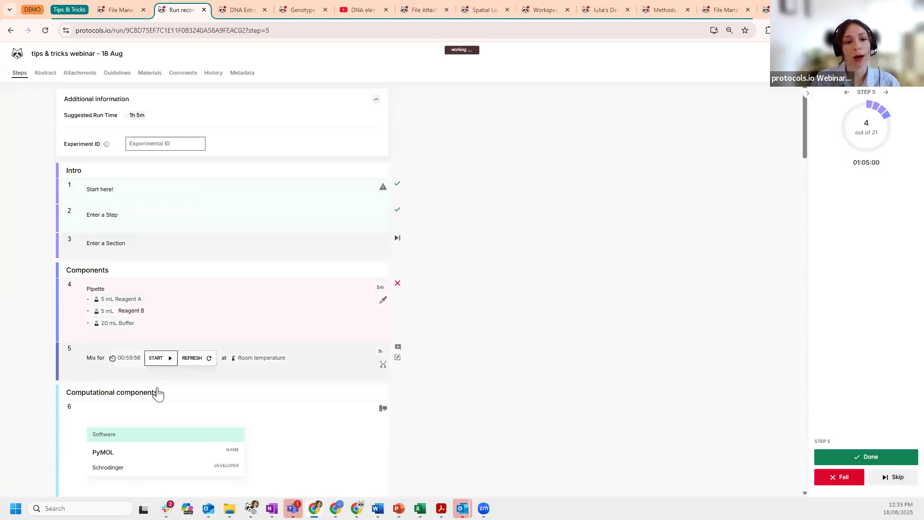
pyautogui.click(398, 358)
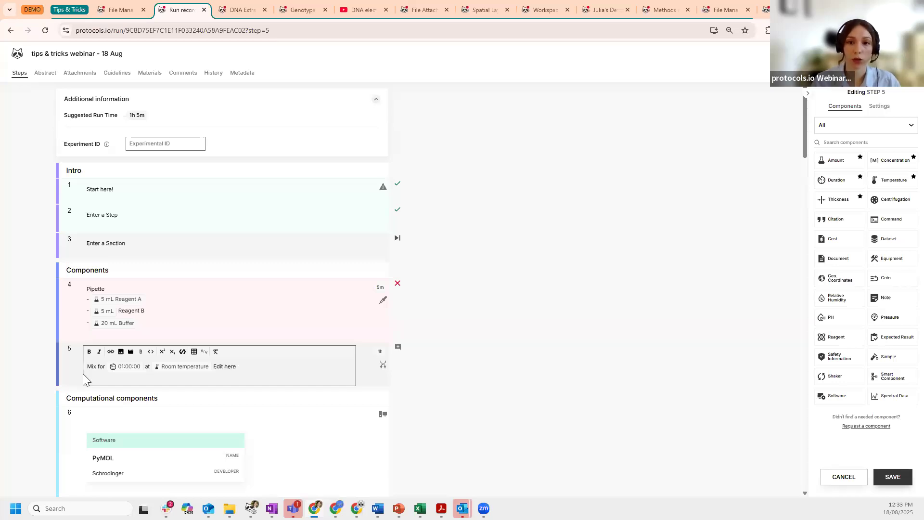
# - Post the comment 'Additional information' on step 5, leave step editing and mark step 5 done
pyautogui.click(397, 346)
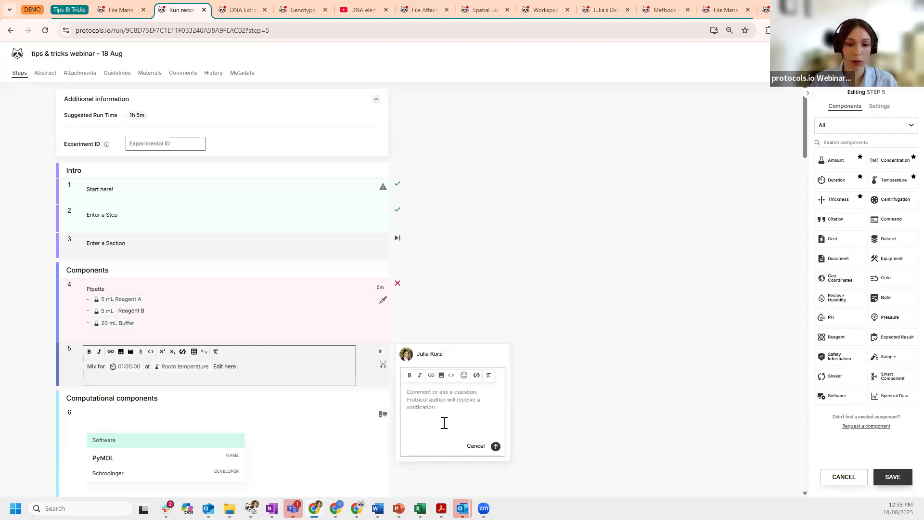
pyautogui.write('Additional information')
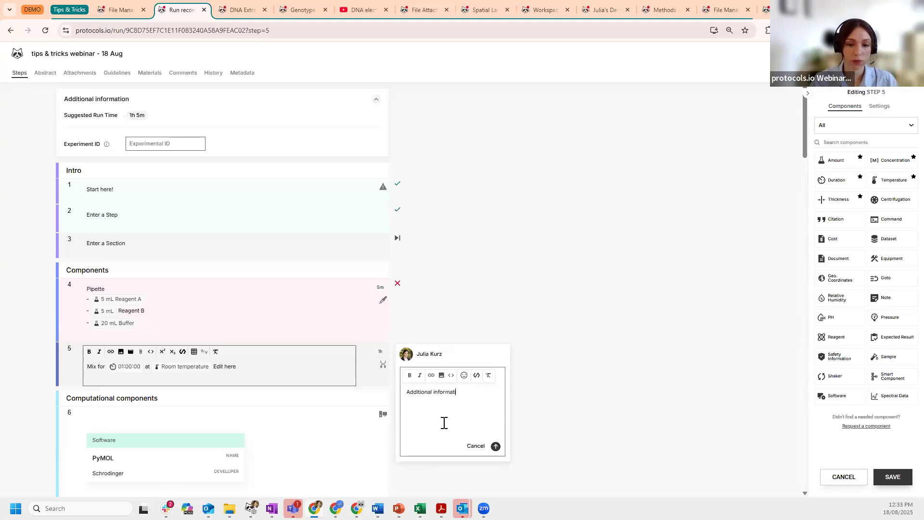
pyautogui.click(495, 446)
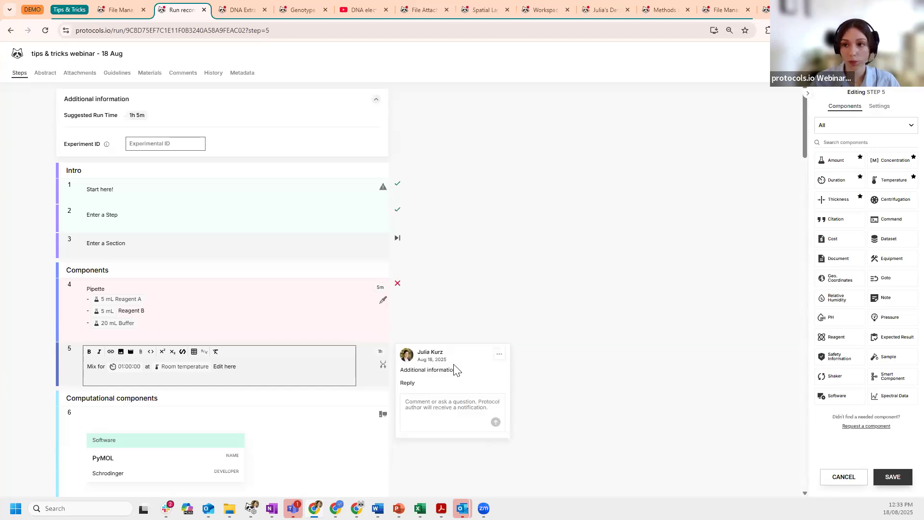
pyautogui.click(842, 476)
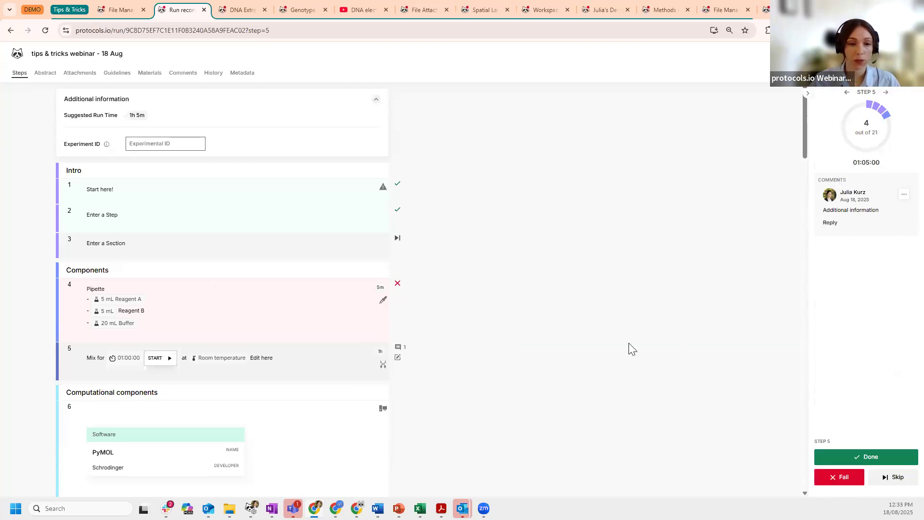
pyautogui.scroll(-2, 632, 349)
pyautogui.click(887, 460)
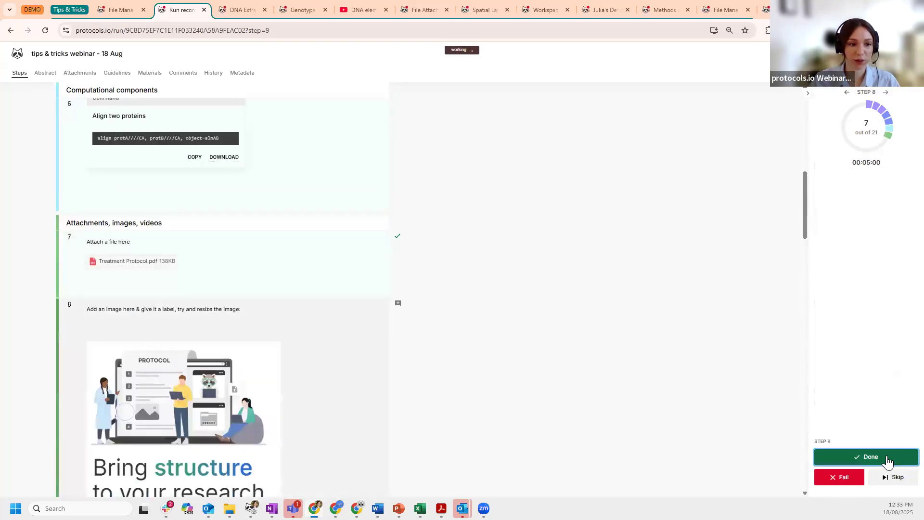
# - Mark the next three run steps as done
pyautogui.click(888, 461)
pyautogui.click(888, 461)
pyautogui.click(888, 461)
pyautogui.click(887, 460)
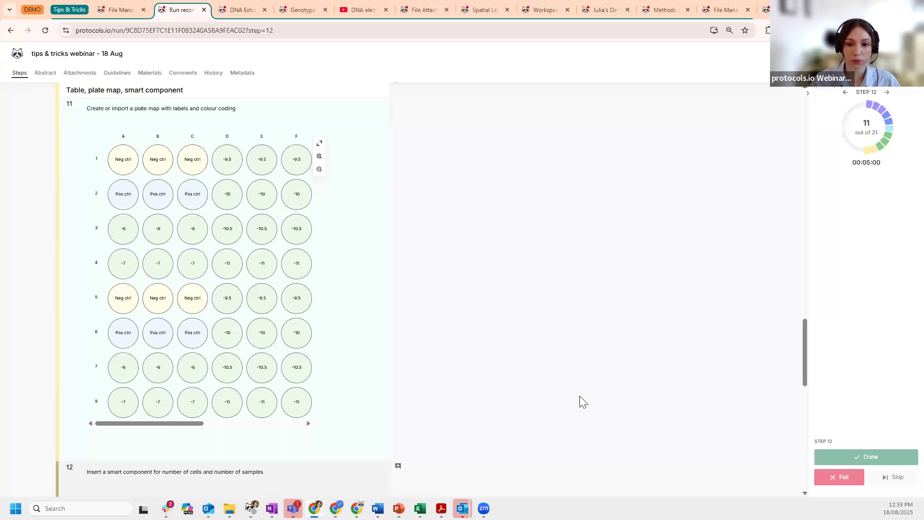
pyautogui.scroll(2, 220, 239)
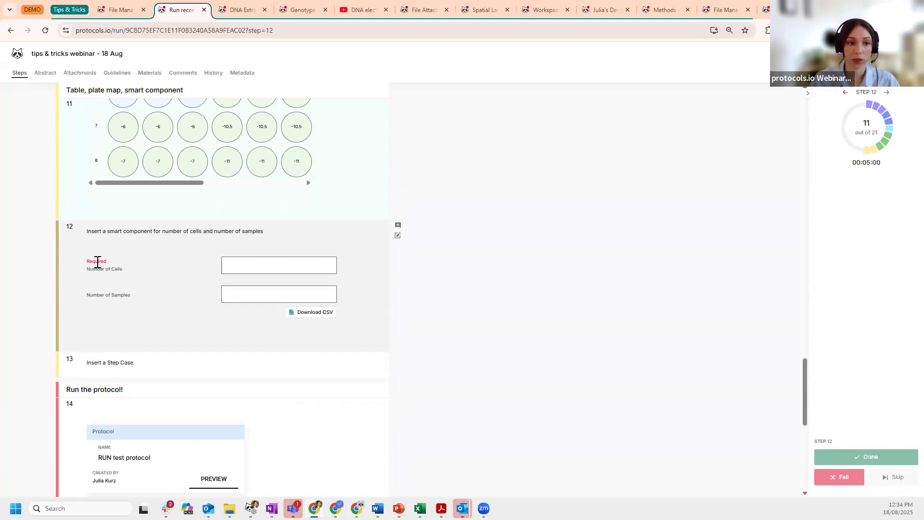
# - Enter 20 for step 12's Number of Cells and mark step 12 done
pyautogui.click(281, 265)
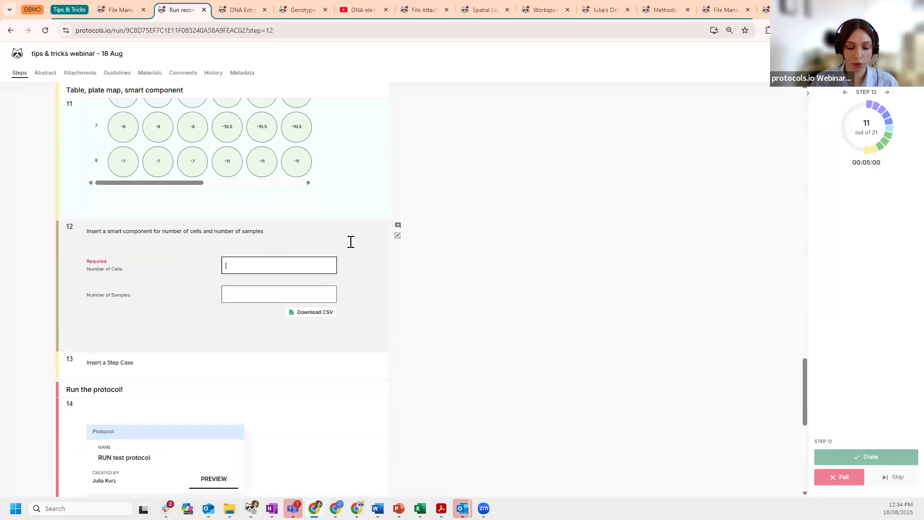
pyautogui.write('20')
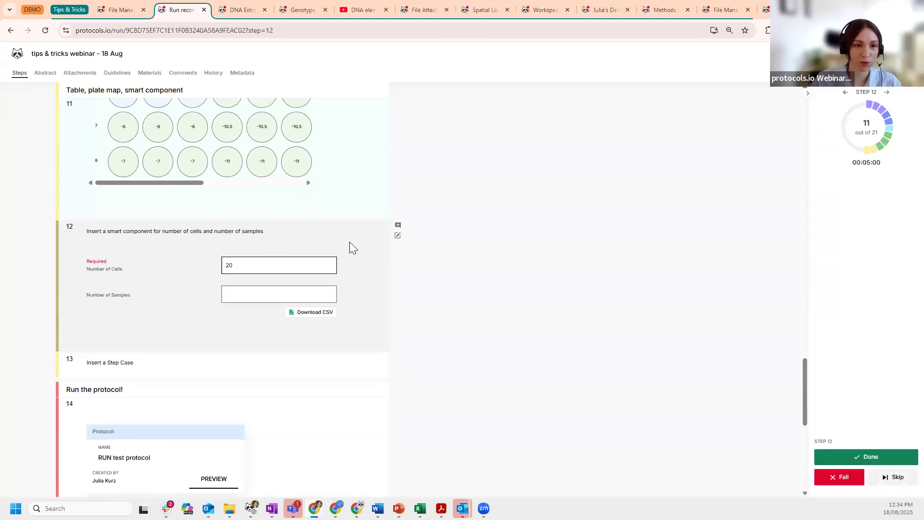
pyautogui.click(876, 460)
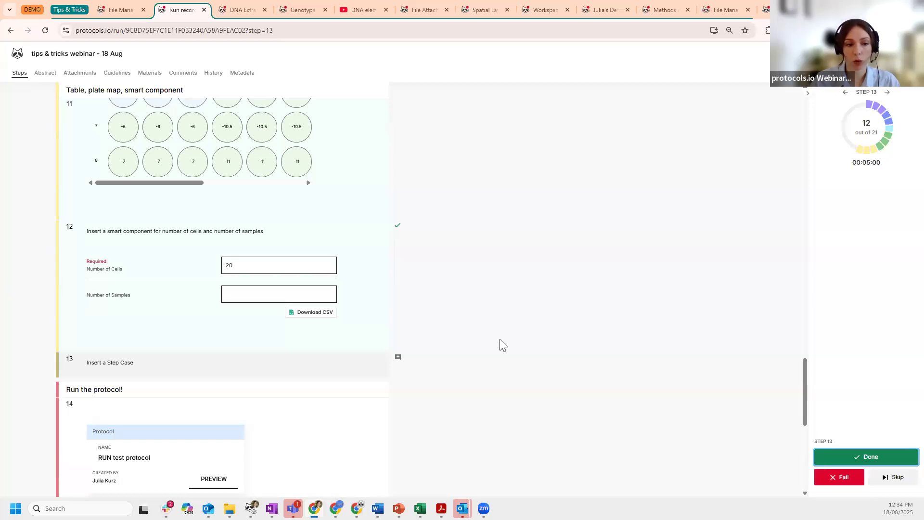
pyautogui.scroll(-2, 500, 344)
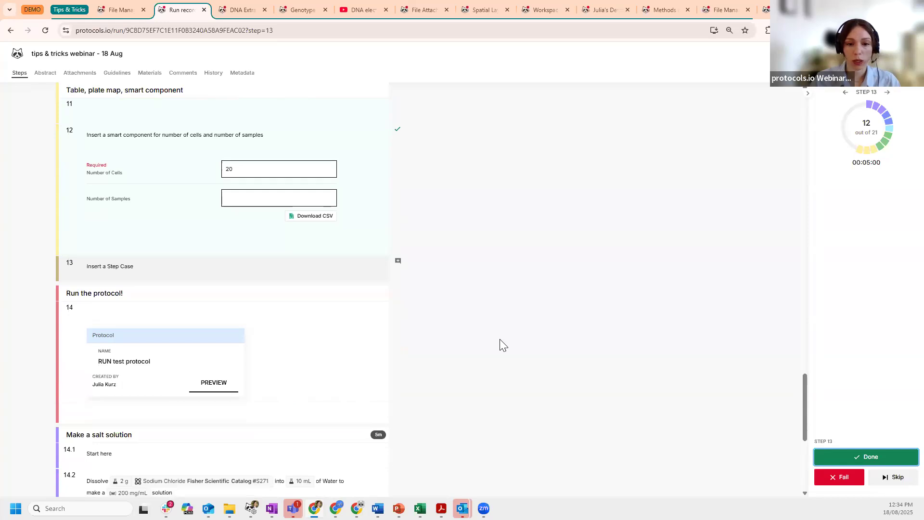
pyautogui.scroll(-6, 499, 345)
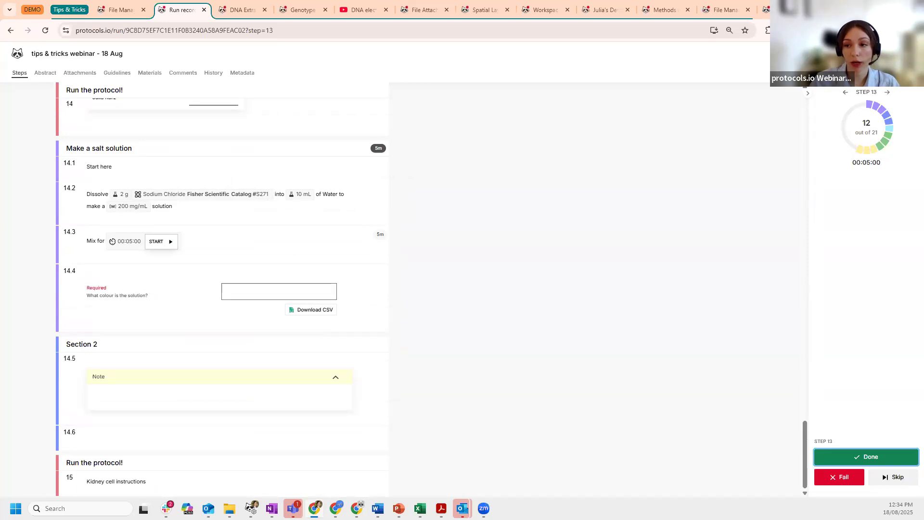
# - Scale the whole run record by a factor of 2
pyautogui.click(905, 54)
pyautogui.click(875, 91)
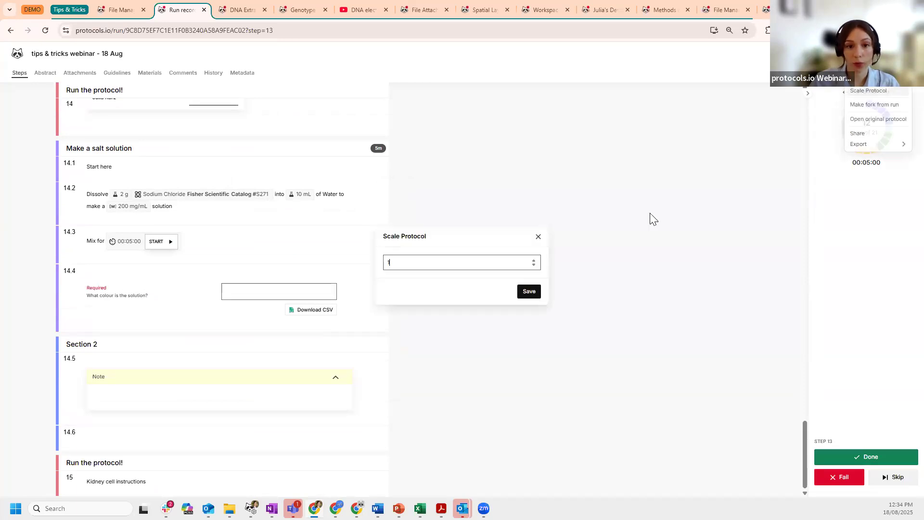
pyautogui.click(533, 263)
pyautogui.click(529, 296)
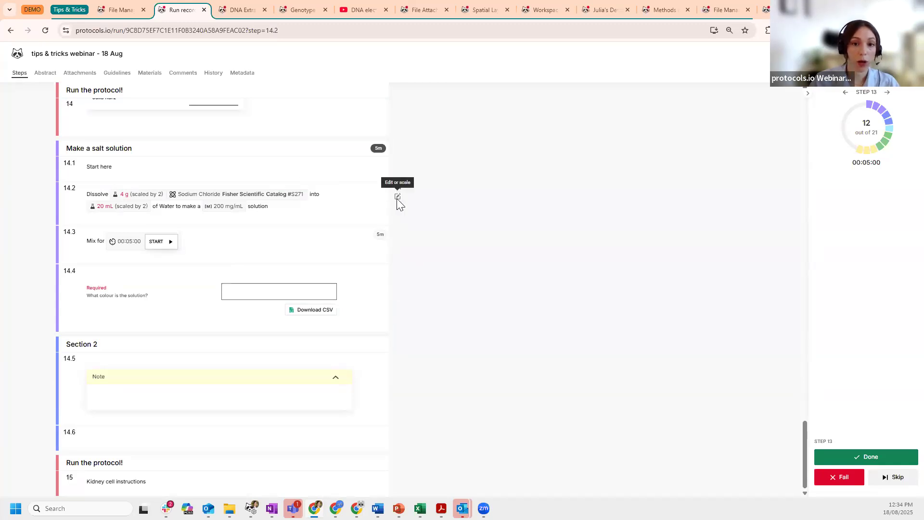
# - Try scaling step 14.2 by 3, then discard the step's edits
pyautogui.click(397, 198)
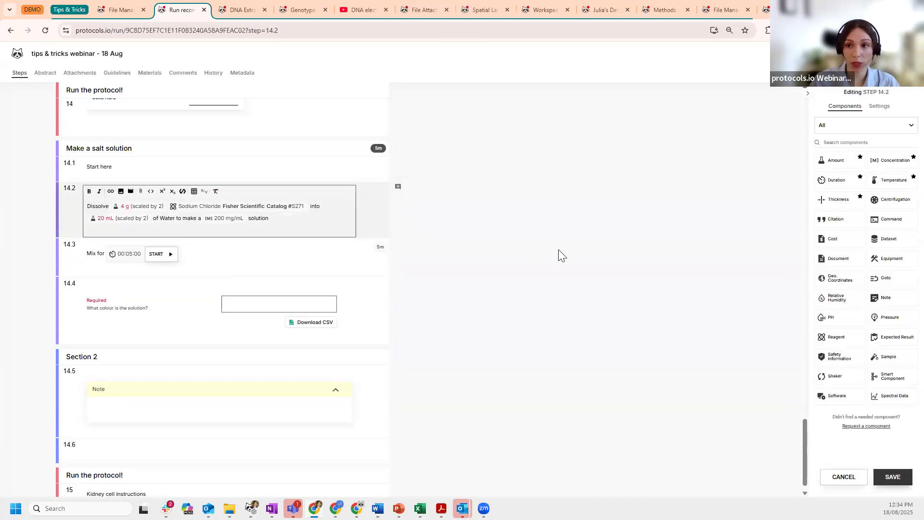
pyautogui.click(876, 107)
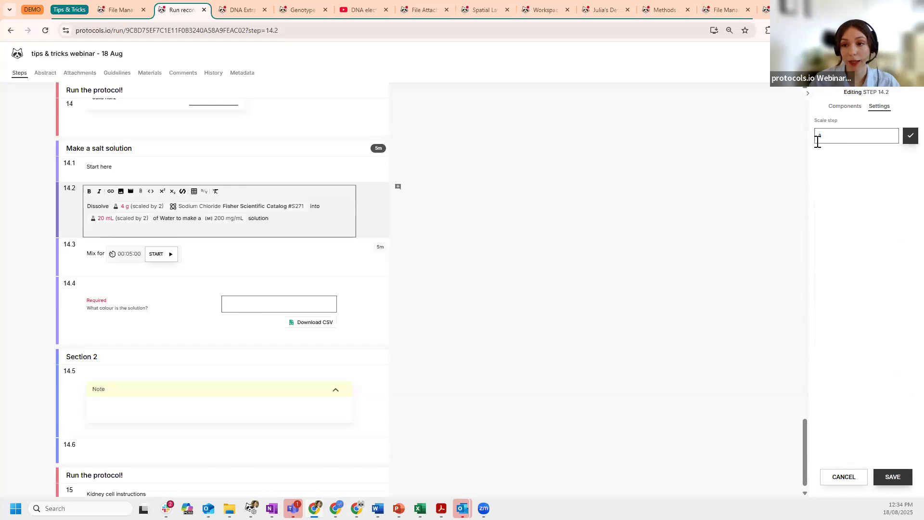
pyautogui.doubleClick(892, 135)
pyautogui.click(909, 140)
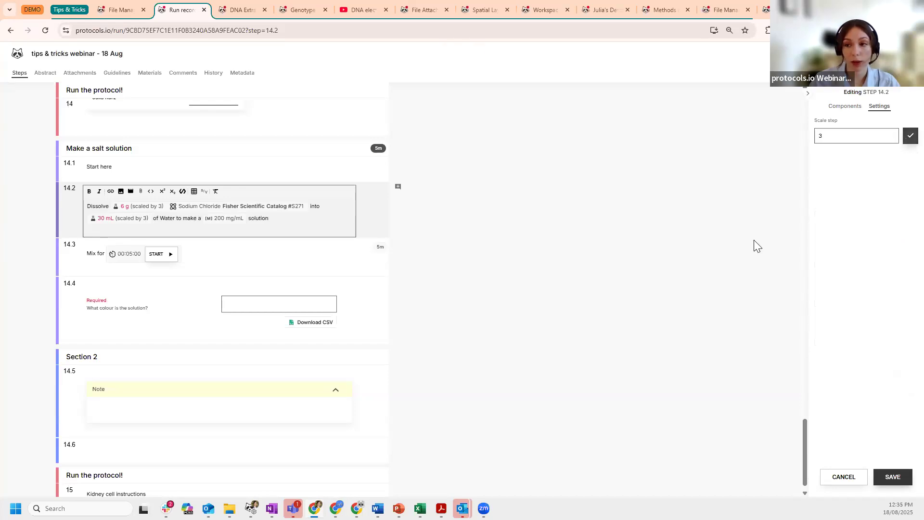
pyautogui.click(842, 478)
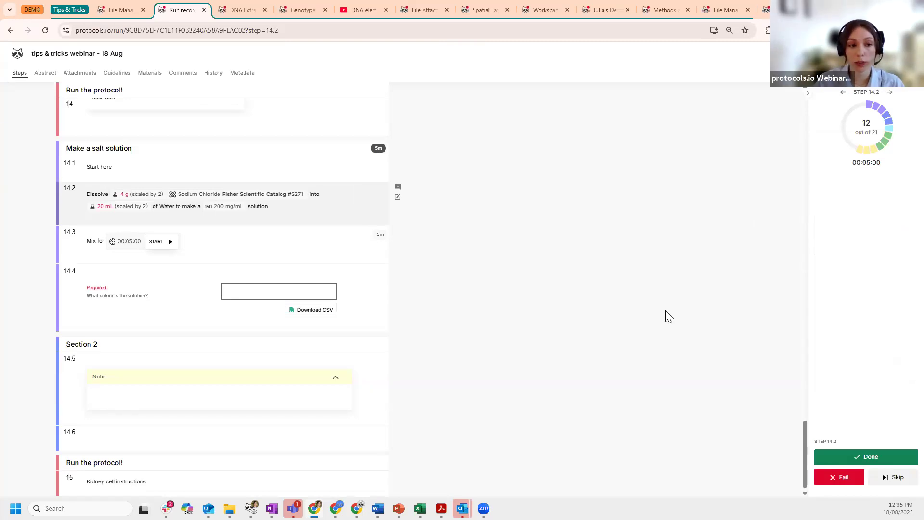
pyautogui.scroll(2, 470, 292)
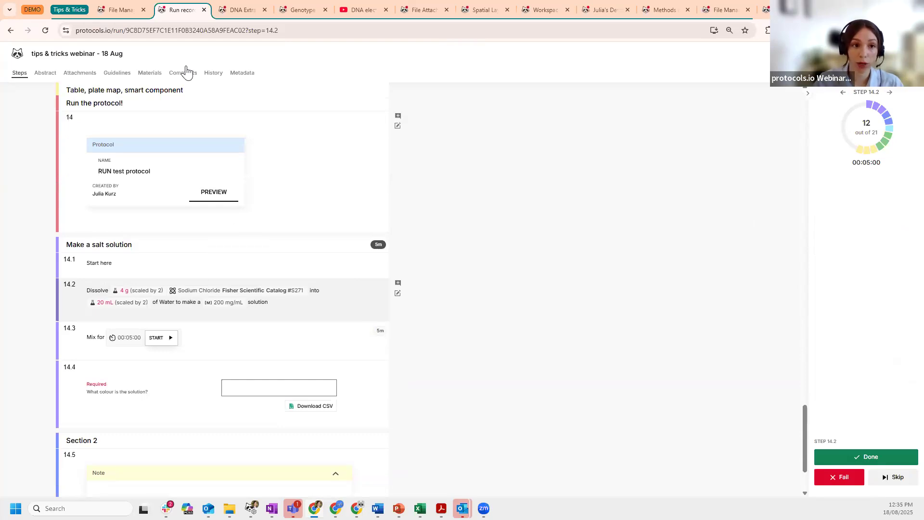
pyautogui.click(214, 73)
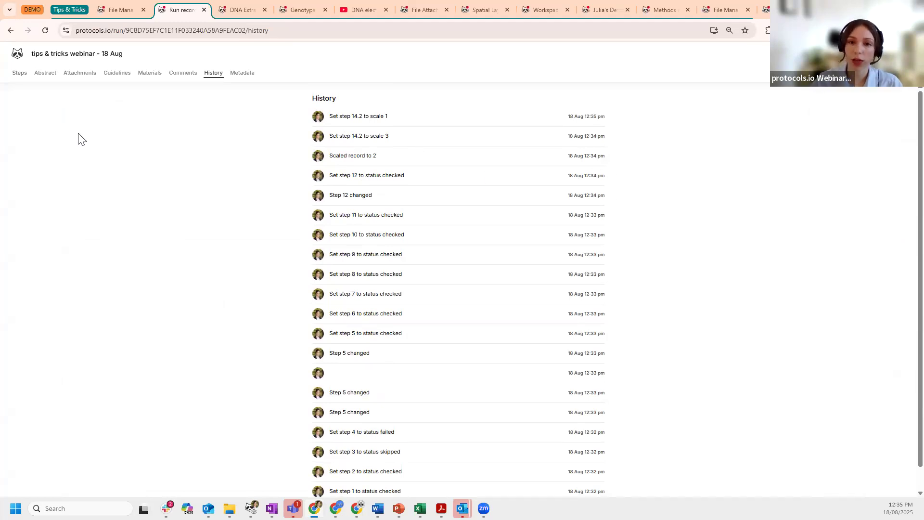
pyautogui.click(19, 73)
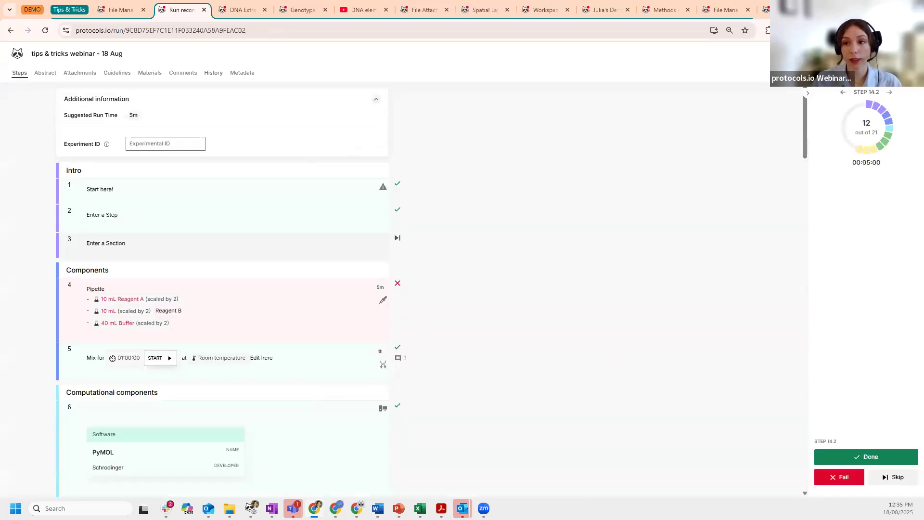
pyautogui.click(881, 54)
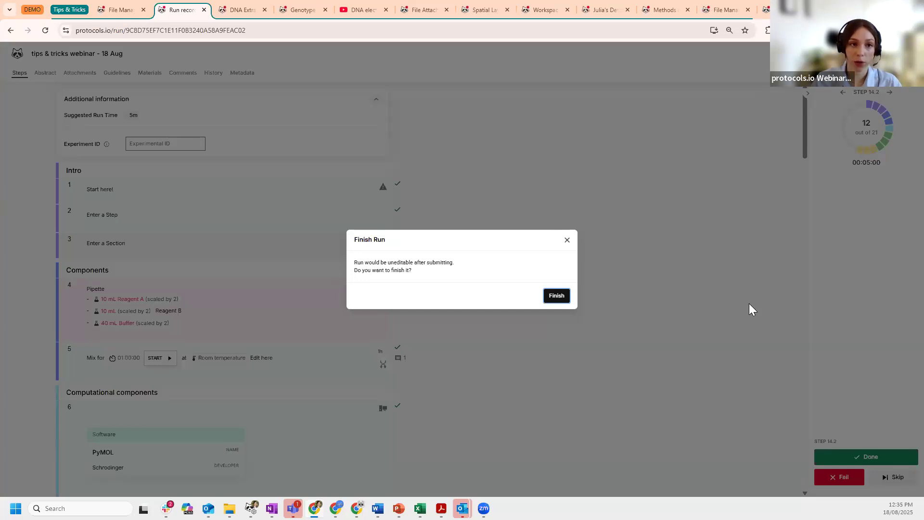
pyautogui.click(568, 240)
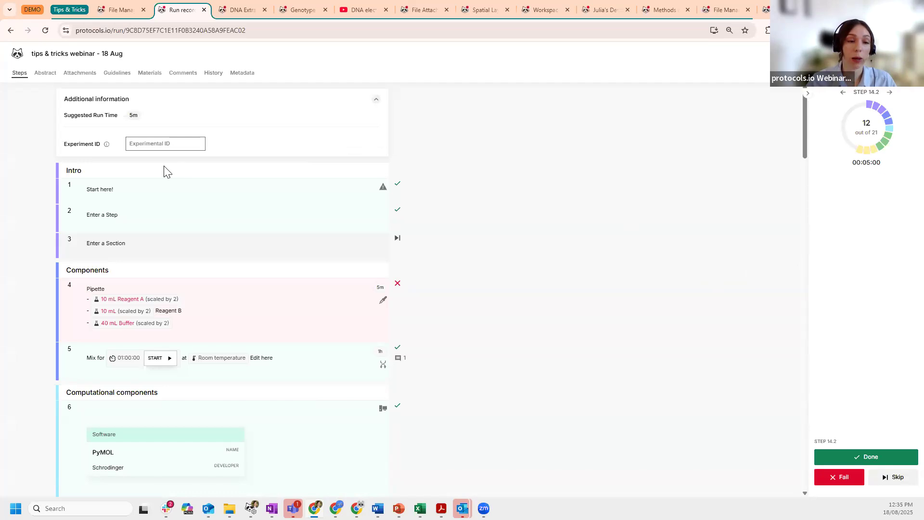
pyautogui.scroll(-5, 163, 172)
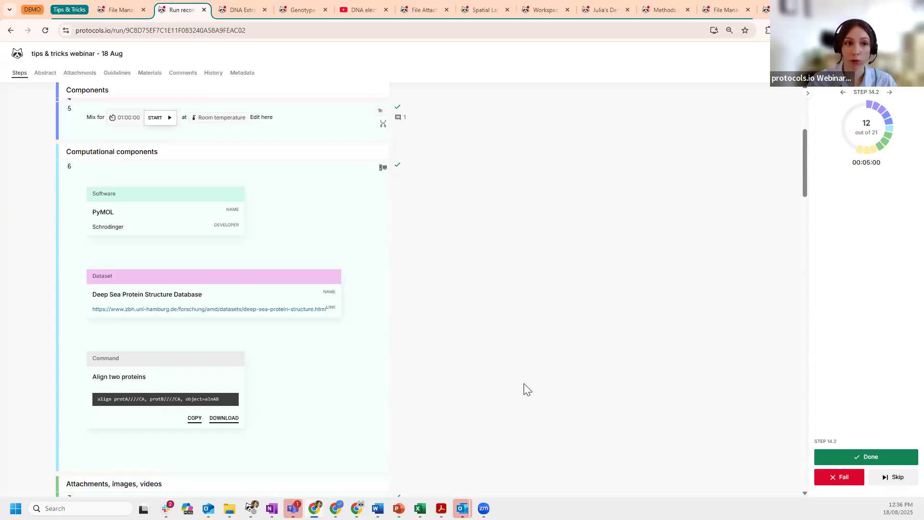
# - Switch between the file manager and run record, and bring up the run's export options
pyautogui.click(110, 4)
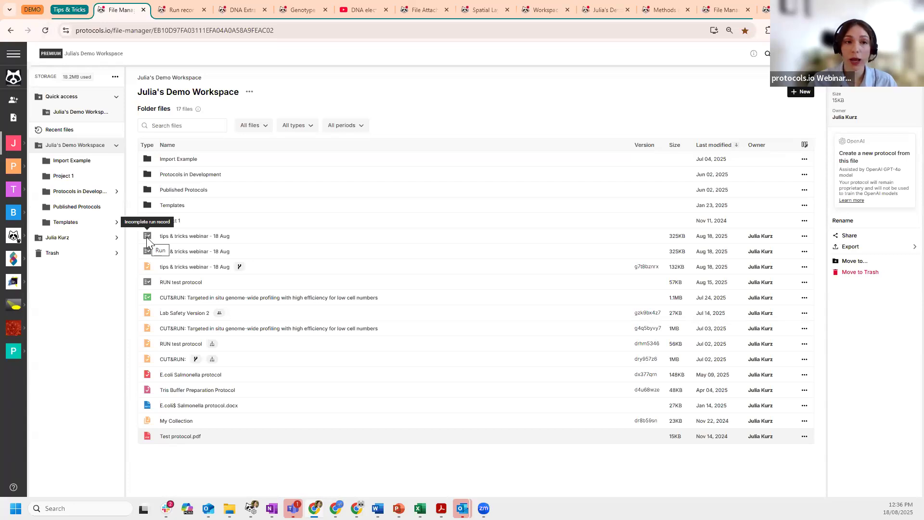
pyautogui.click(179, 4)
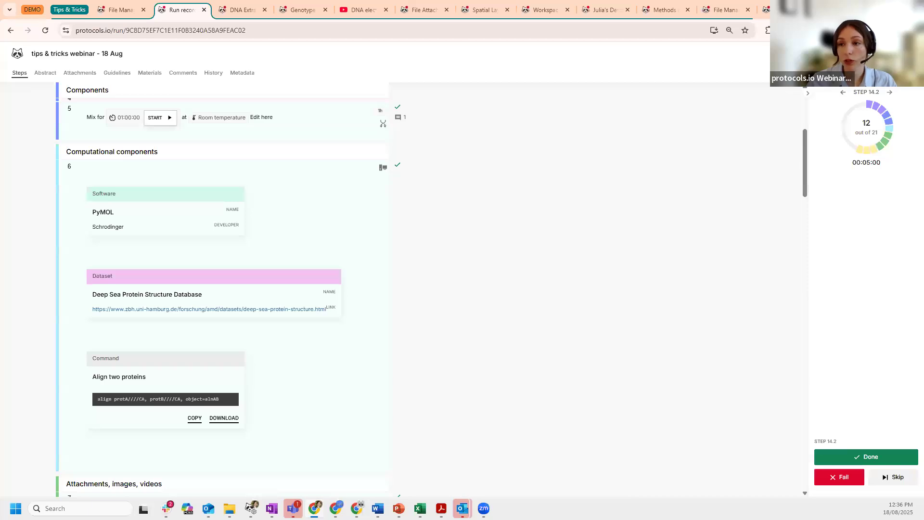
pyautogui.click(905, 54)
pyautogui.moveTo(890, 148)
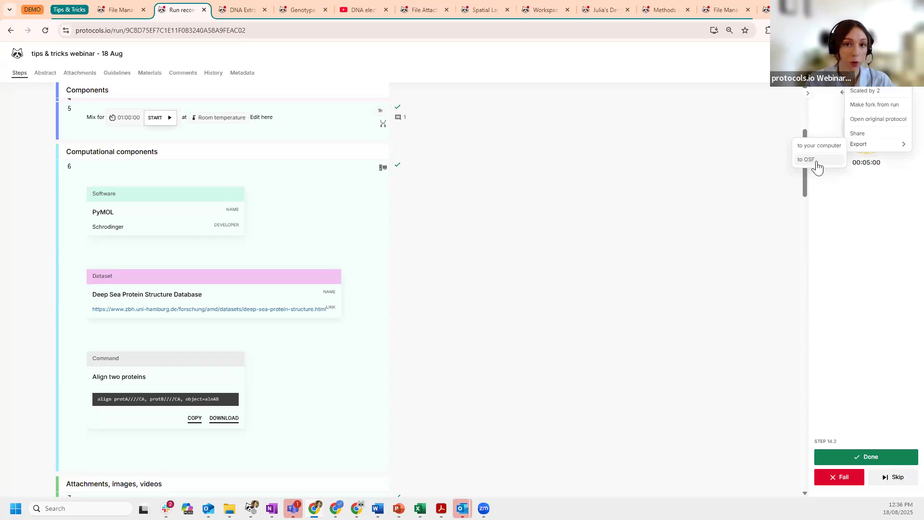
# - From the CUT&RUN file's Export > PDF menu, go to Add apps settings
pyautogui.click(125, 13)
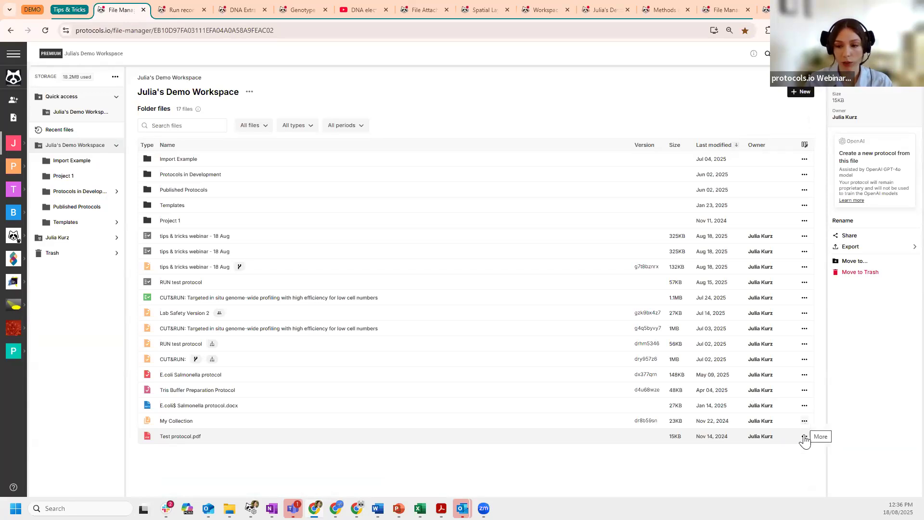
pyautogui.click(803, 360)
pyautogui.moveTo(840, 291)
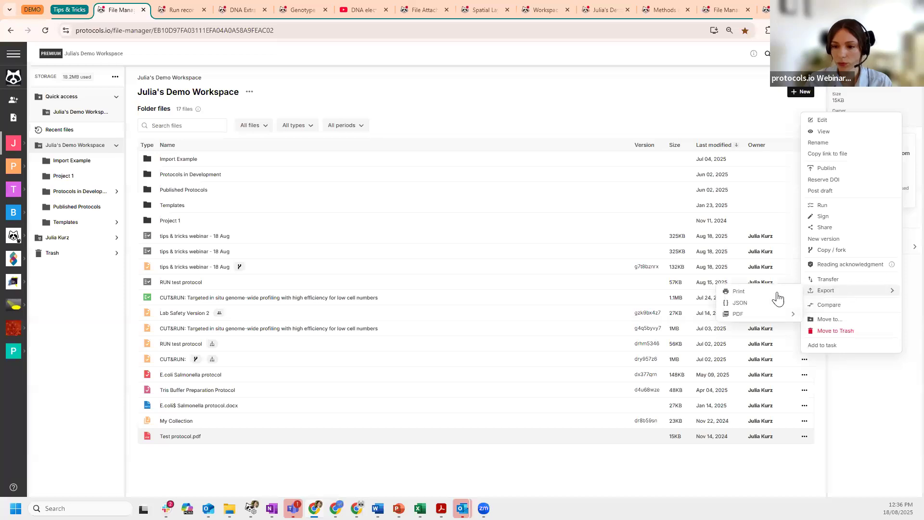
pyautogui.moveTo(780, 313)
pyautogui.click(828, 360)
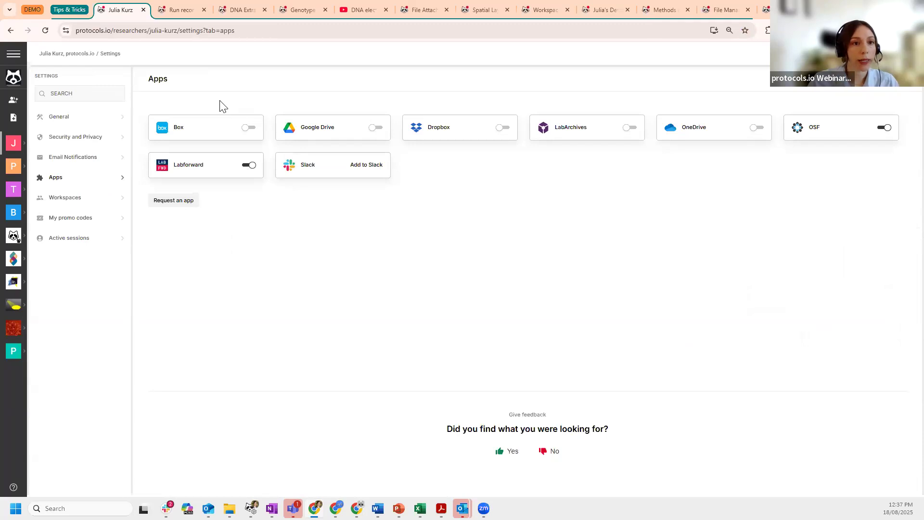
# - Go from the Run record tab to the Workspace tab's Task Manager board
pyautogui.click(182, 10)
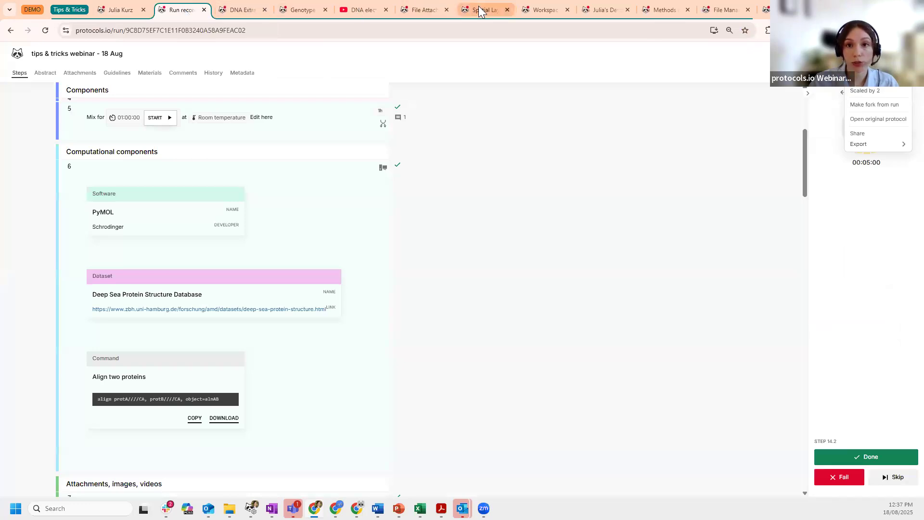
pyautogui.click(541, 11)
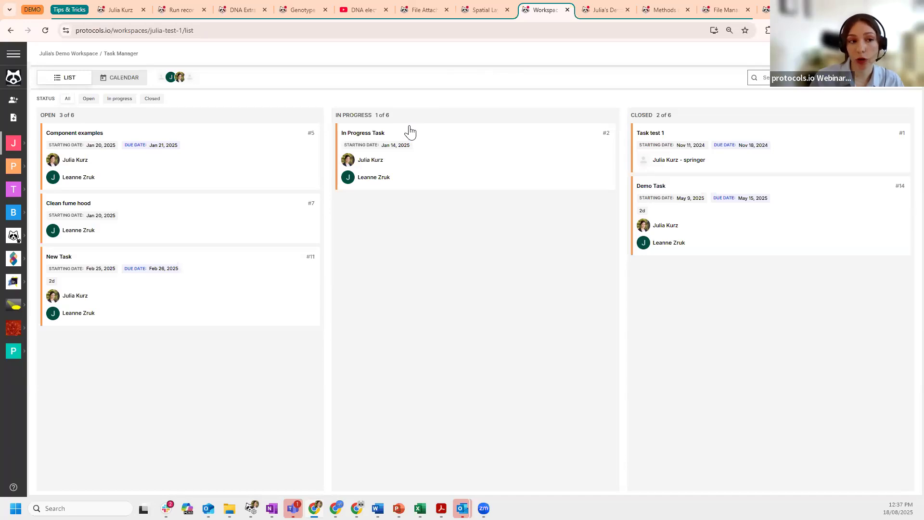
# - Go to Tasks via the sidebar, toggle calendar and list views, and create a new task
pyautogui.click(22, 145)
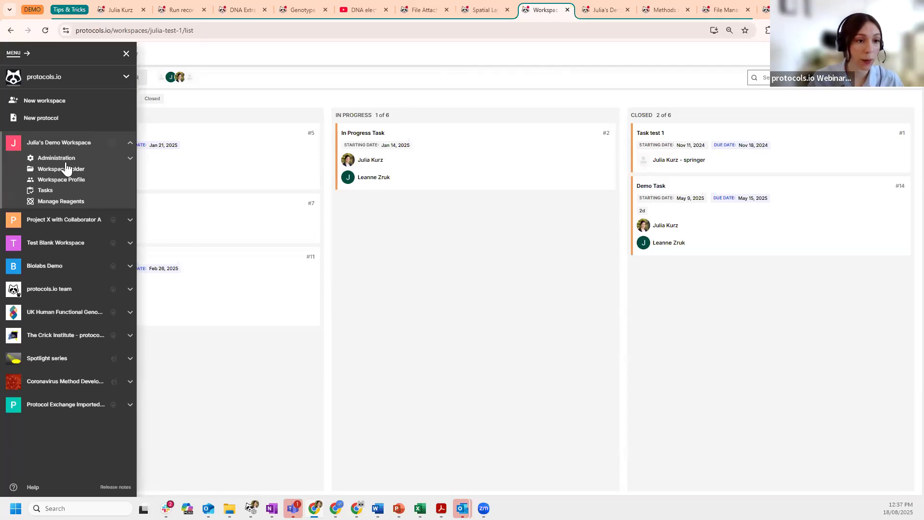
pyautogui.click(46, 191)
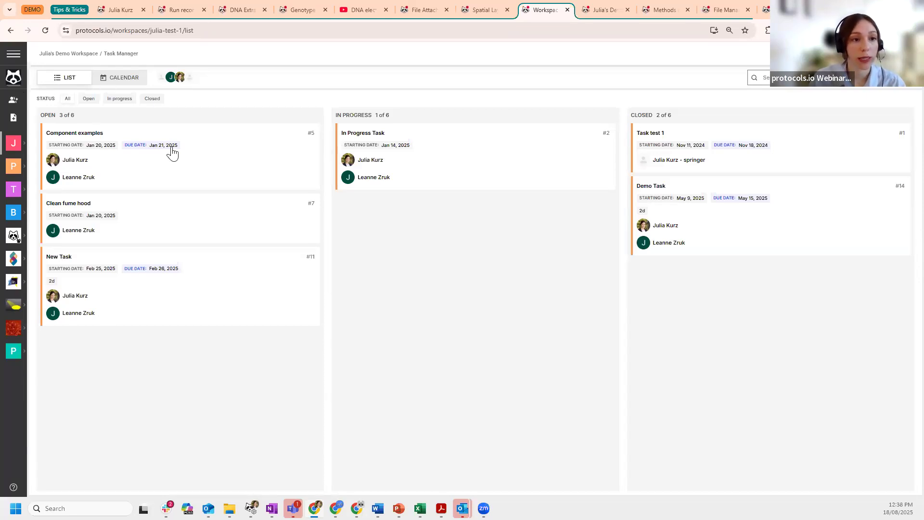
pyautogui.click(113, 81)
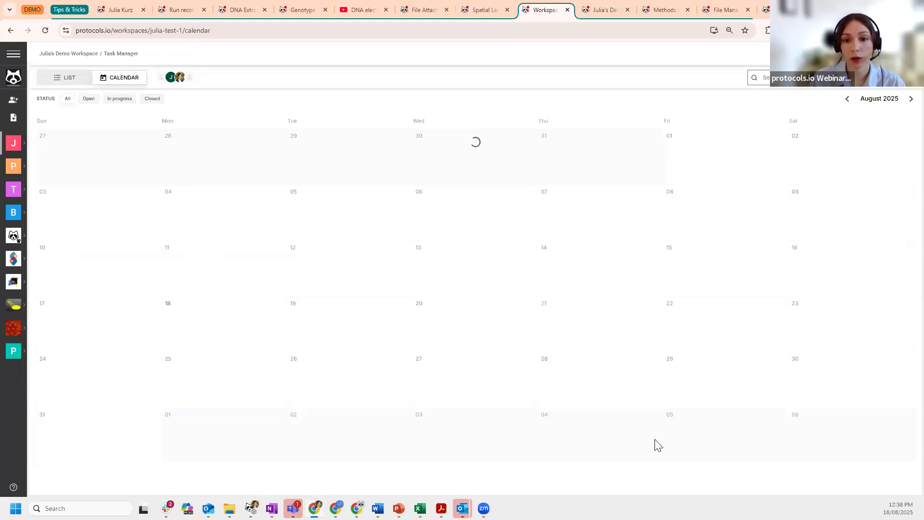
pyautogui.click(66, 82)
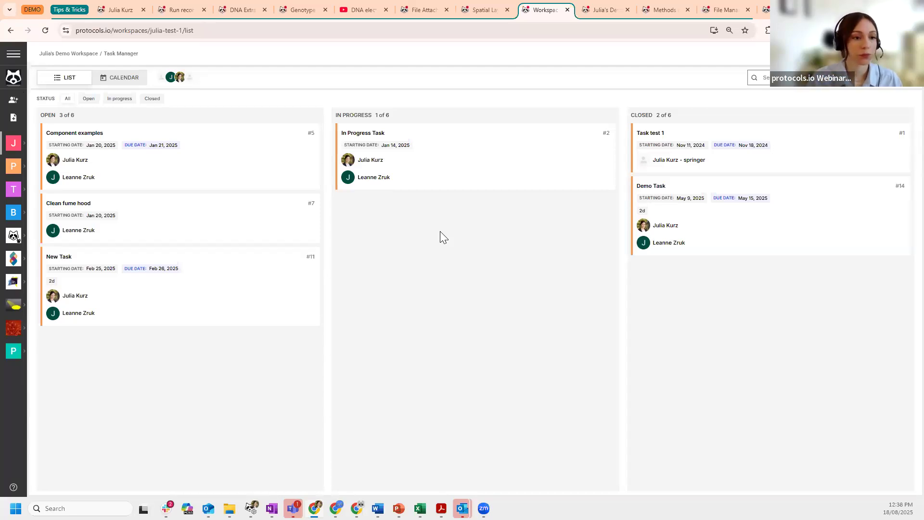
pyautogui.click(884, 78)
pyautogui.click(76, 113)
# - Title the new task 'Complete these protocols' and save it as Task #18
pyautogui.click(169, 113)
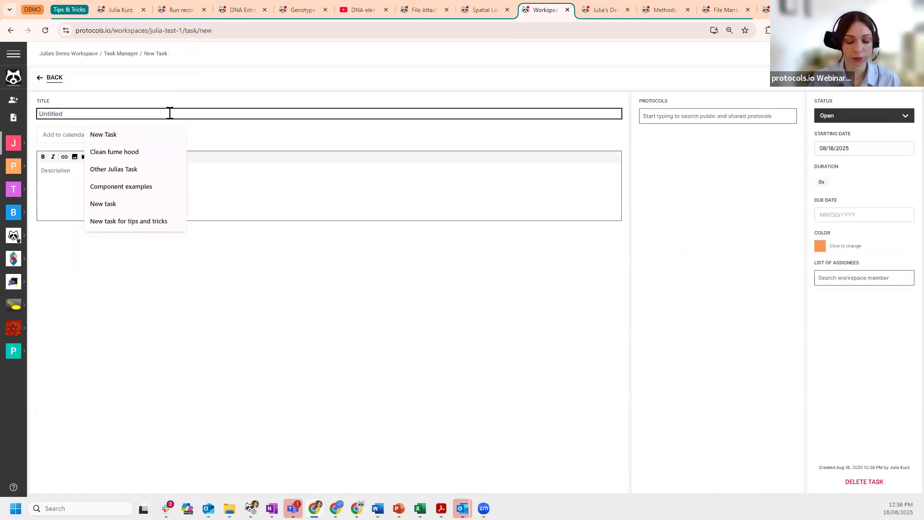
pyautogui.write('Complet')
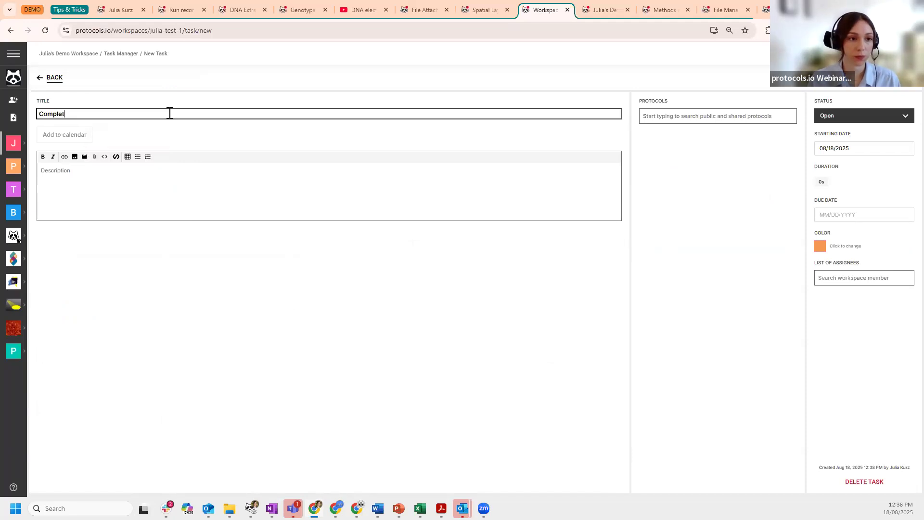
pyautogui.write('e these protocols')
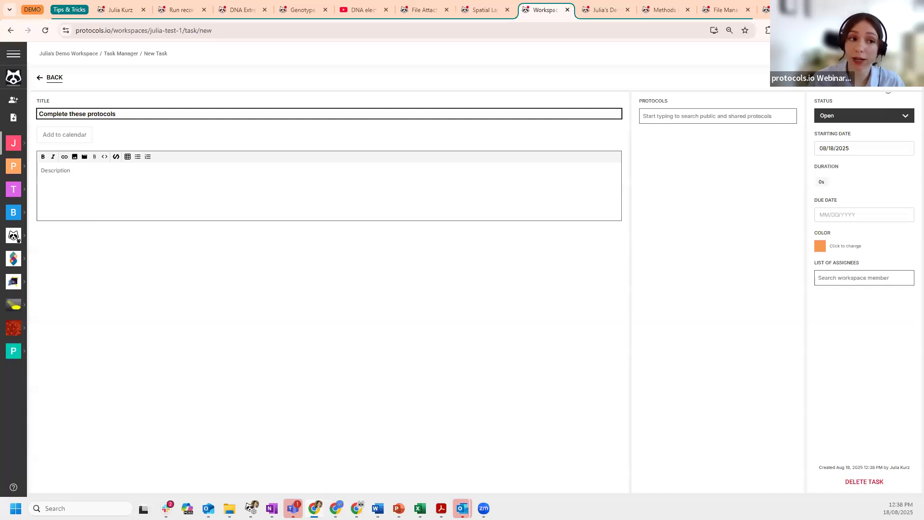
pyautogui.press('Return')
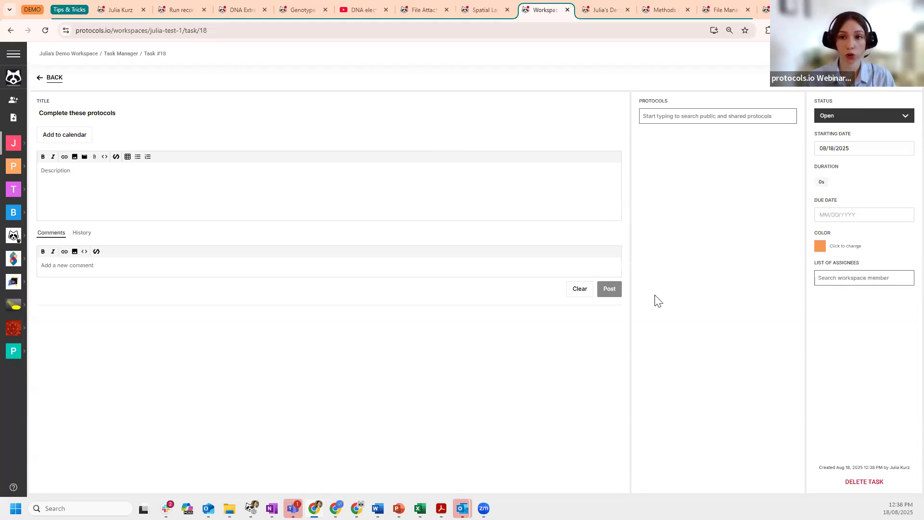
# - Search protocols for 'tips' and link 'tips & tricks webinar - 18 Aug' to the task
pyautogui.click(658, 116)
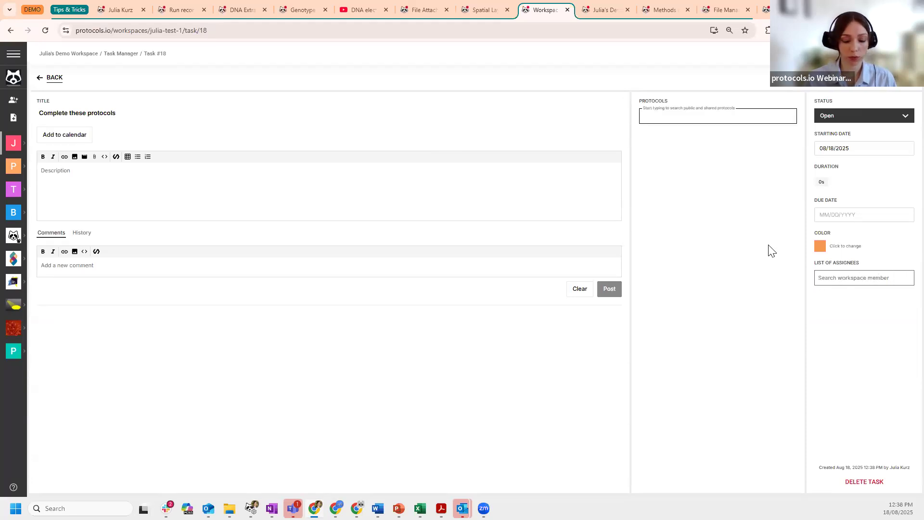
pyautogui.write('tip & trick')
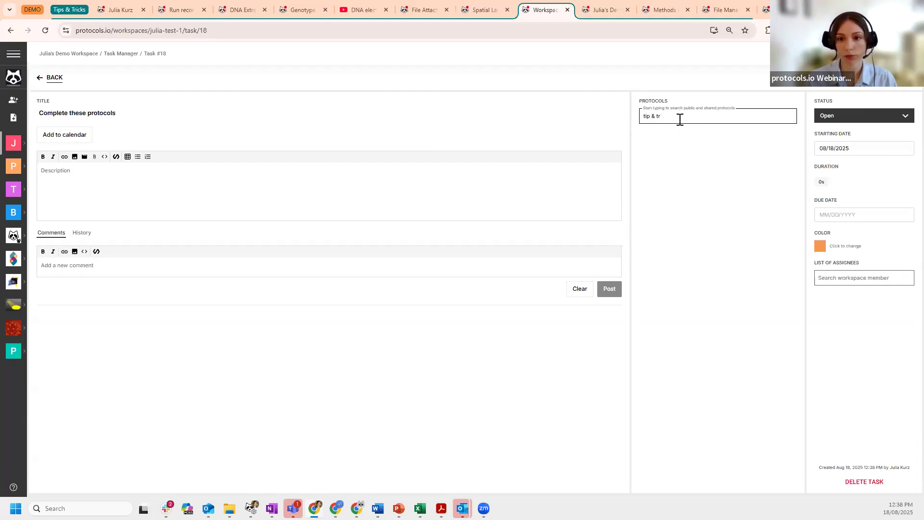
pyautogui.write('rick')
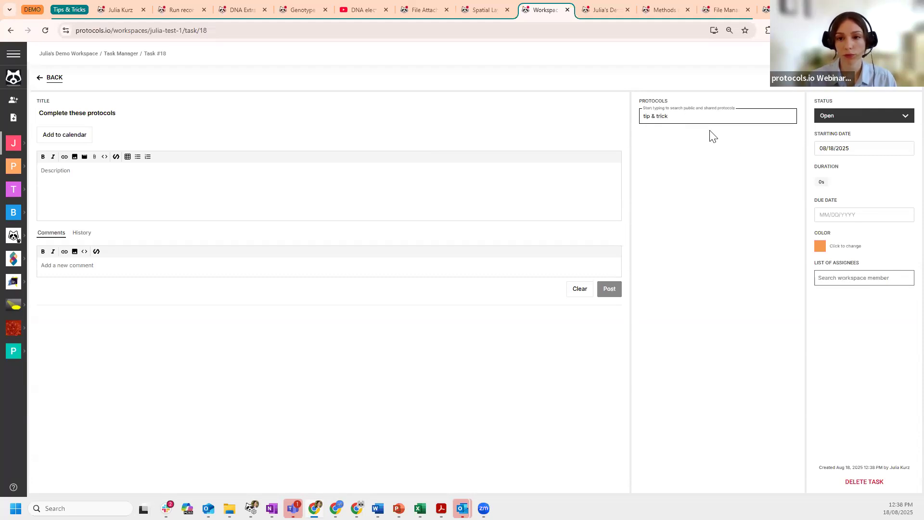
pyautogui.tripleClick(641, 119)
pyautogui.press('BackSpace')
pyautogui.write('tip')
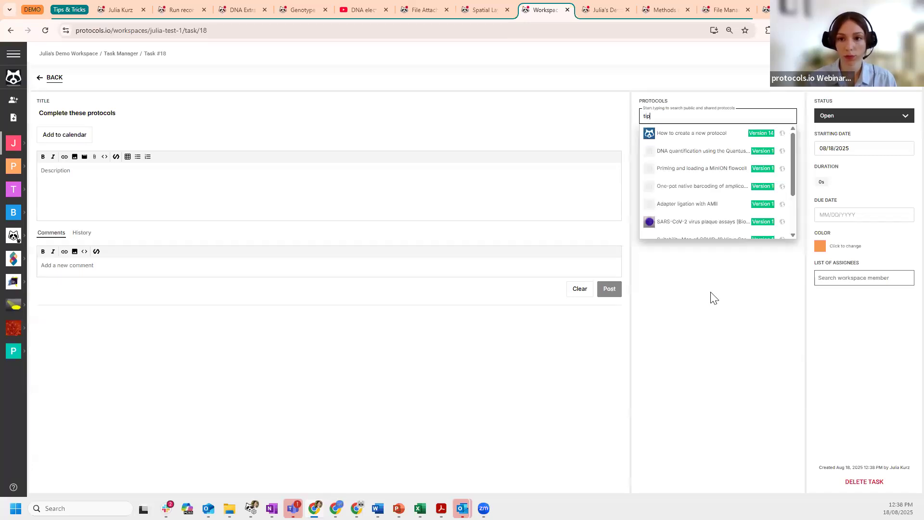
pyautogui.write('s &')
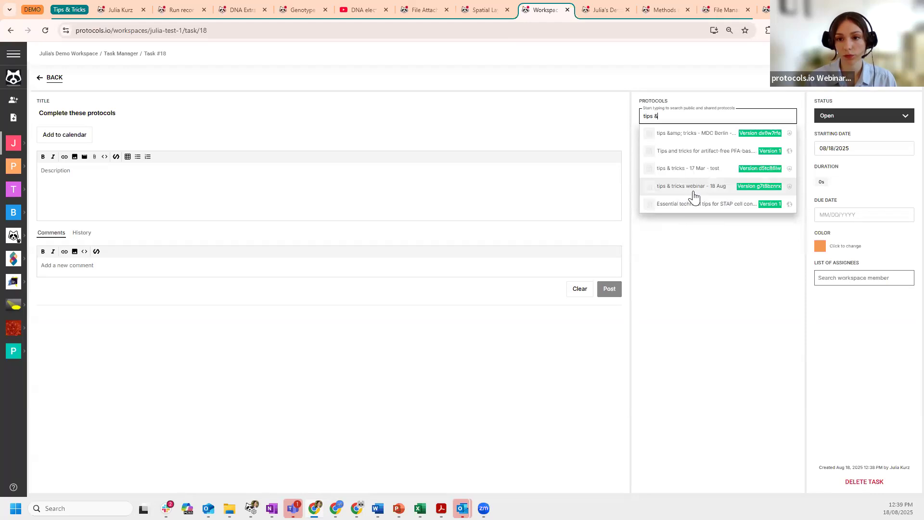
pyautogui.click(692, 187)
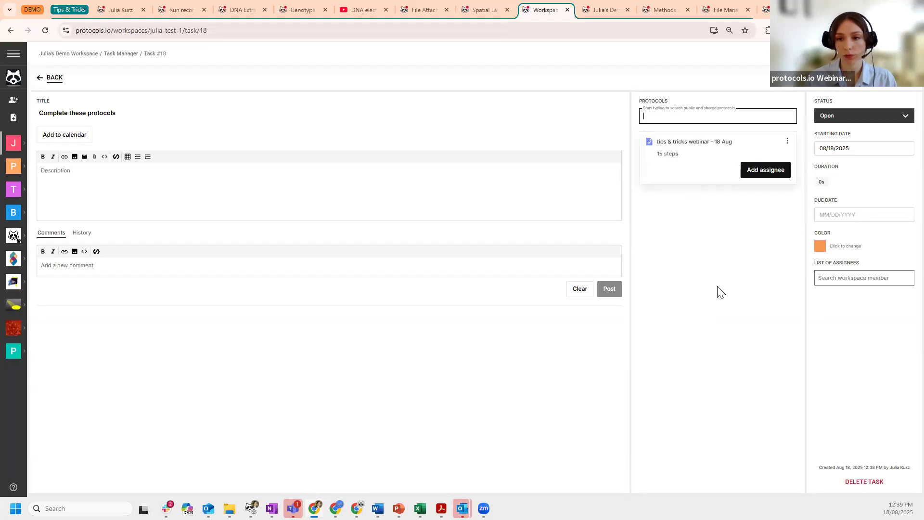
# - Search for 'short Cut' and link the Short CUT&RUN protocol to the task
pyautogui.click(735, 122)
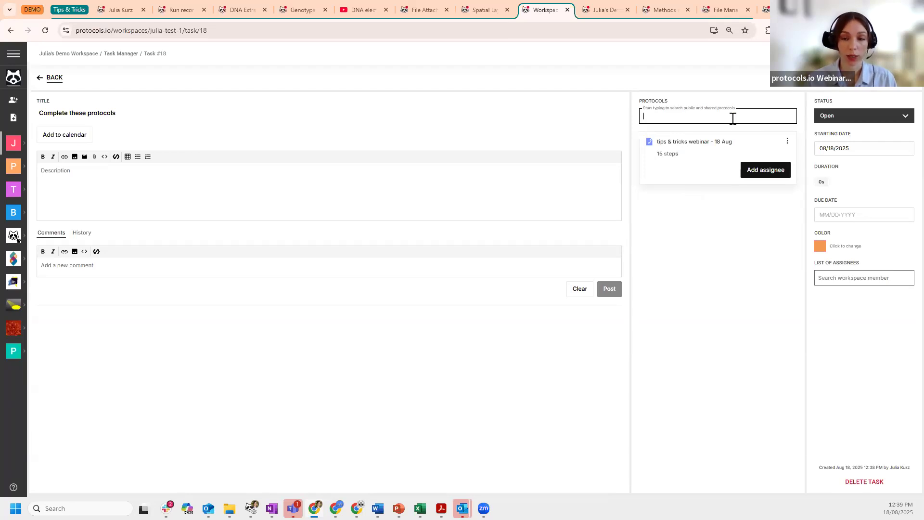
pyautogui.write('short Cut')
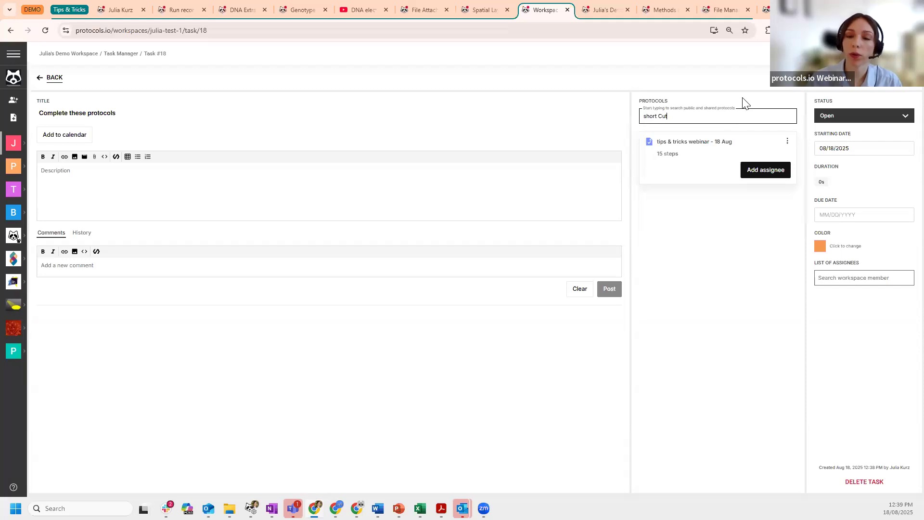
pyautogui.click(700, 170)
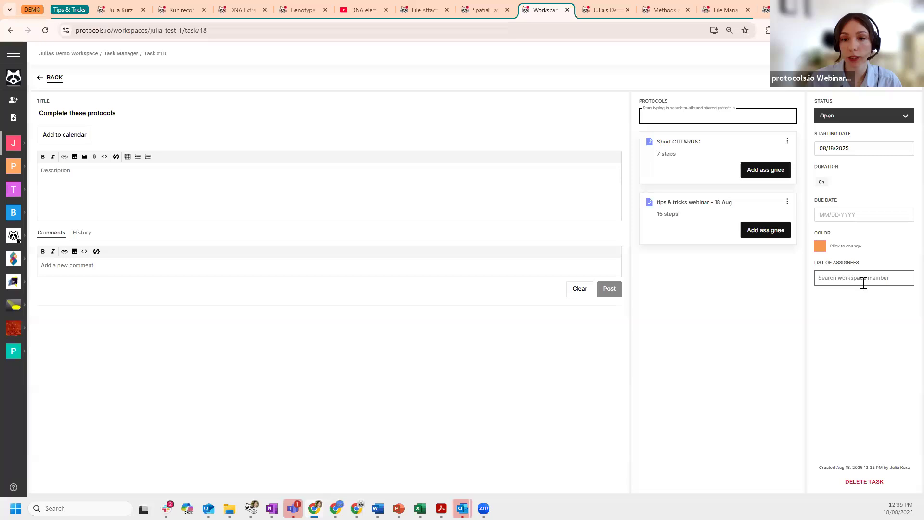
# - Assign the workspace member to the whole Short CUT&RUN protocol
pyautogui.click(765, 175)
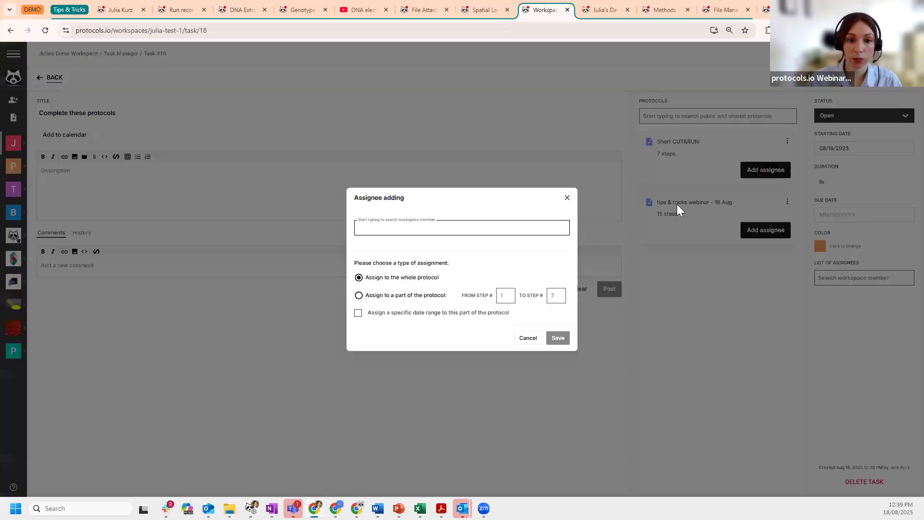
pyautogui.write('Julia')
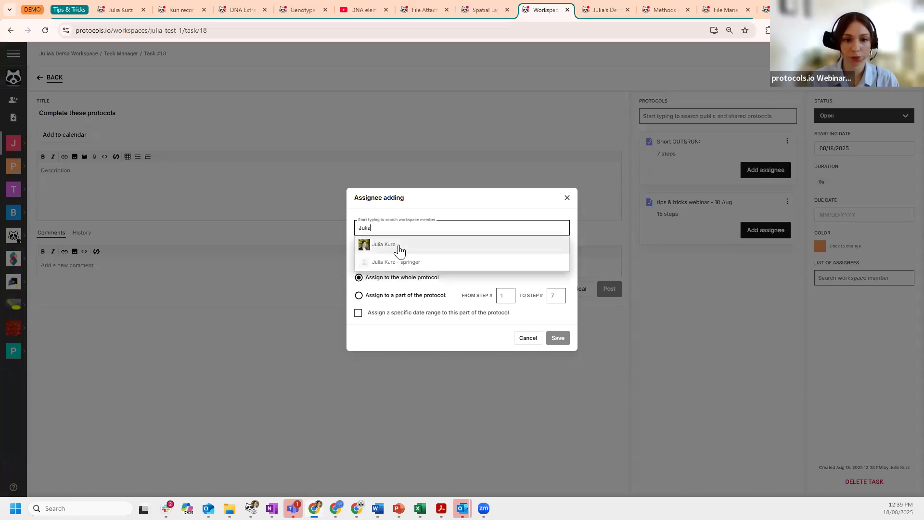
pyautogui.click(399, 249)
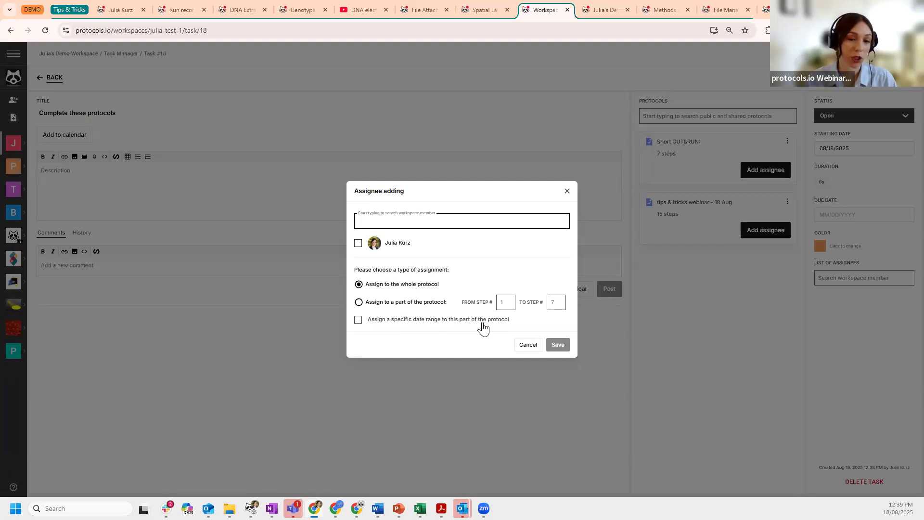
pyautogui.click(358, 244)
pyautogui.click(558, 344)
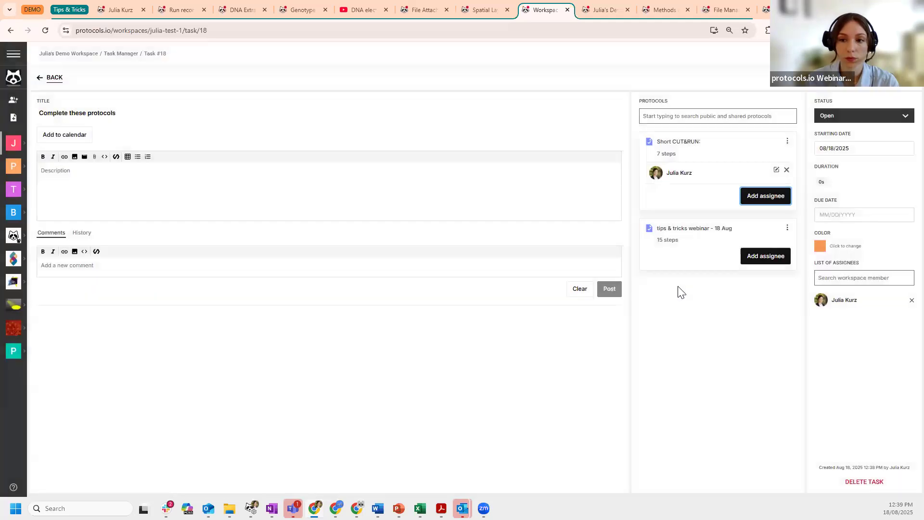
# - Assign the same member to steps 1 to 2 of the tips & tricks webinar protocol
pyautogui.click(751, 260)
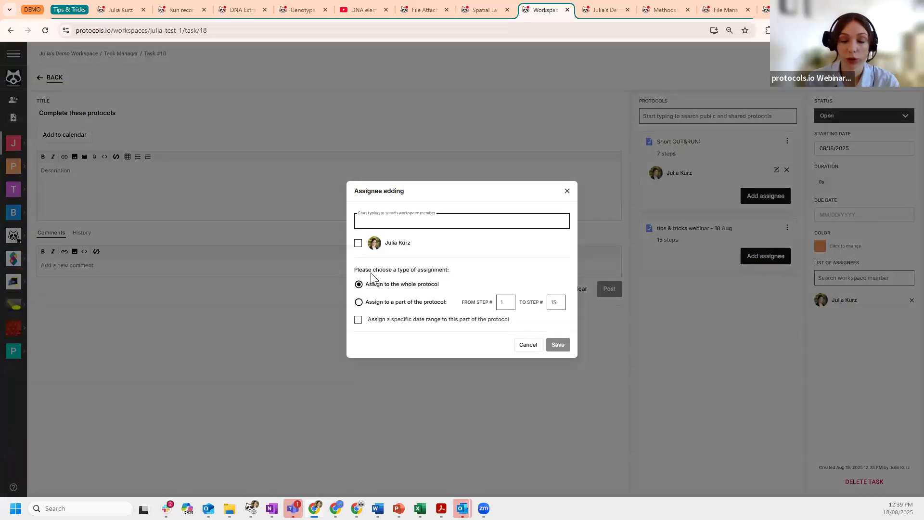
pyautogui.click(358, 243)
pyautogui.click(359, 302)
pyautogui.write('1')
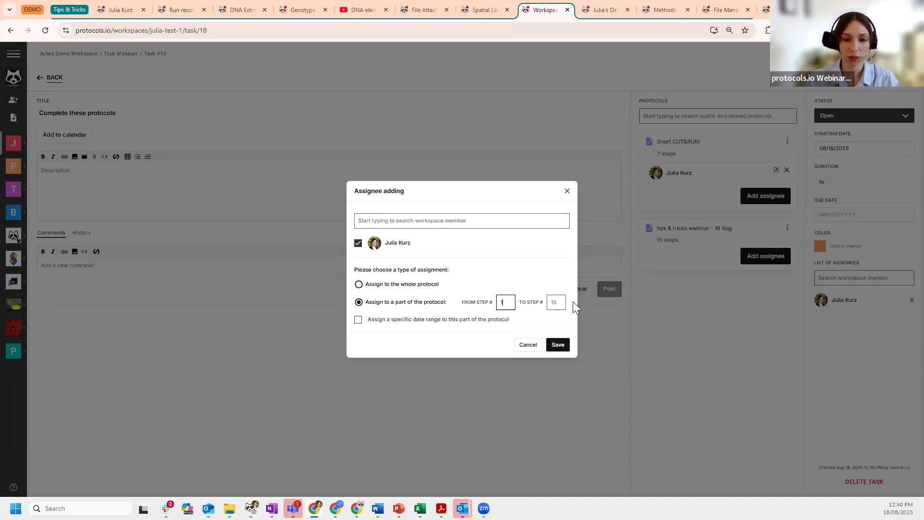
pyautogui.click(556, 302)
pyautogui.write('2')
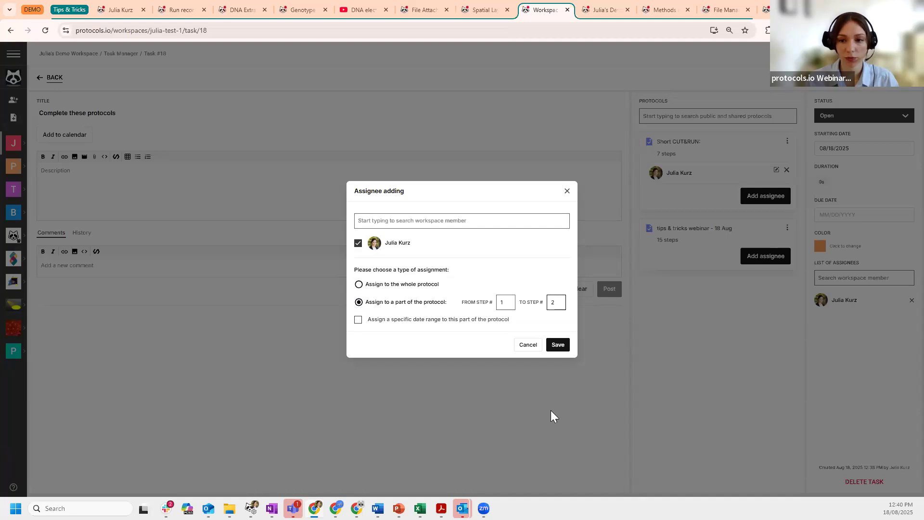
pyautogui.click(426, 350)
pyautogui.click(461, 239)
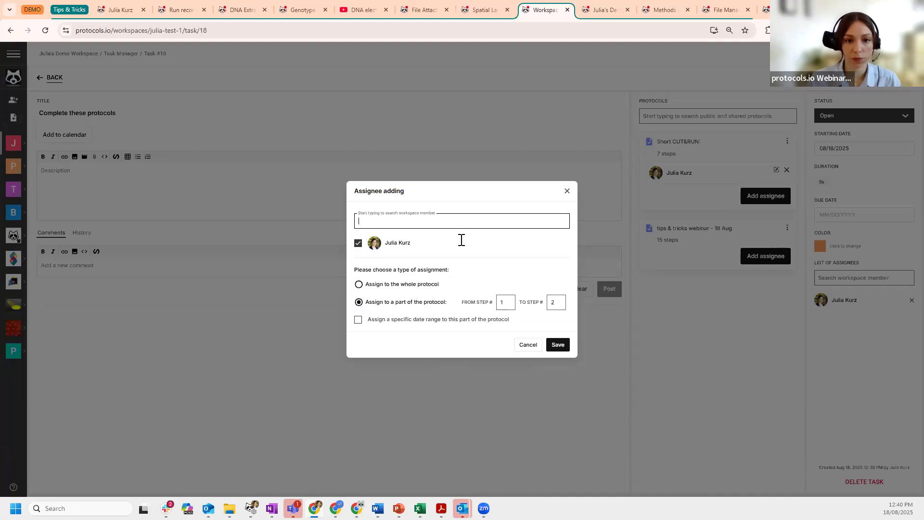
pyautogui.click(559, 346)
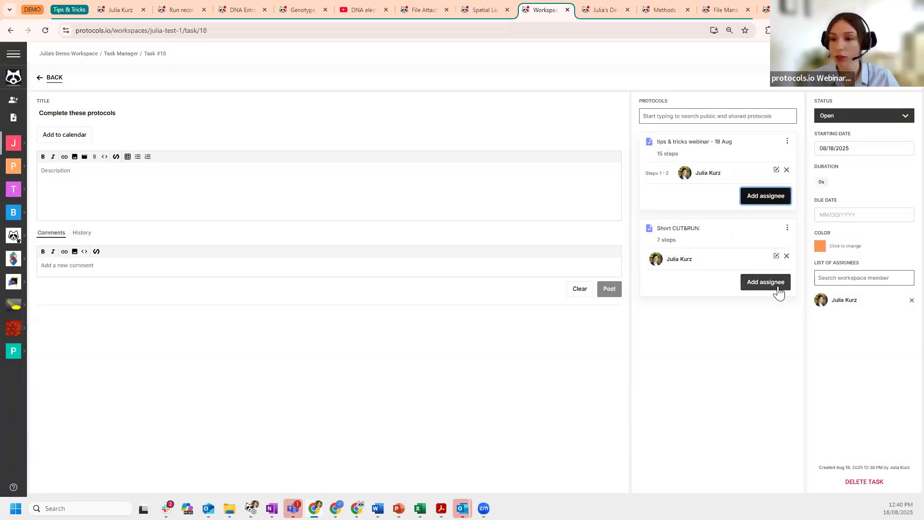
# - Begin a second-member step-range assignment on the Short CUT&RUN card, then cancel it unsaved
pyautogui.click(769, 287)
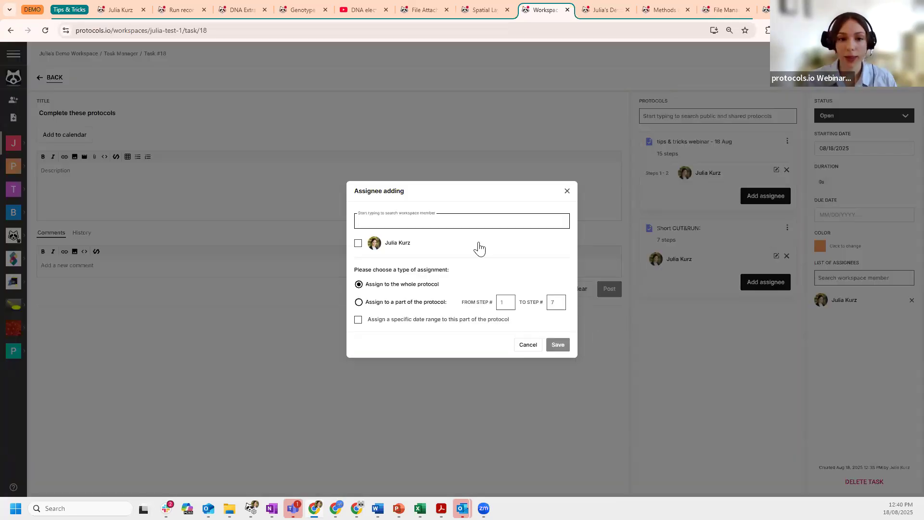
pyautogui.write('Lean')
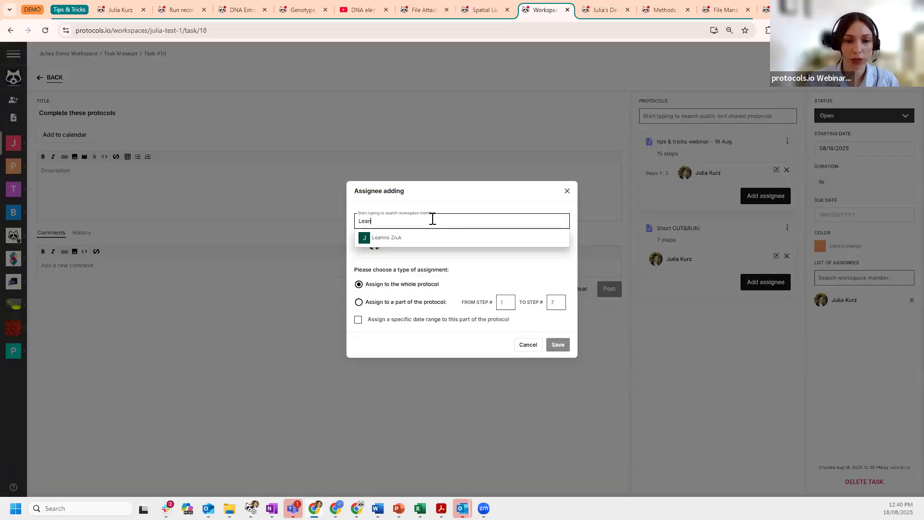
pyautogui.click(405, 242)
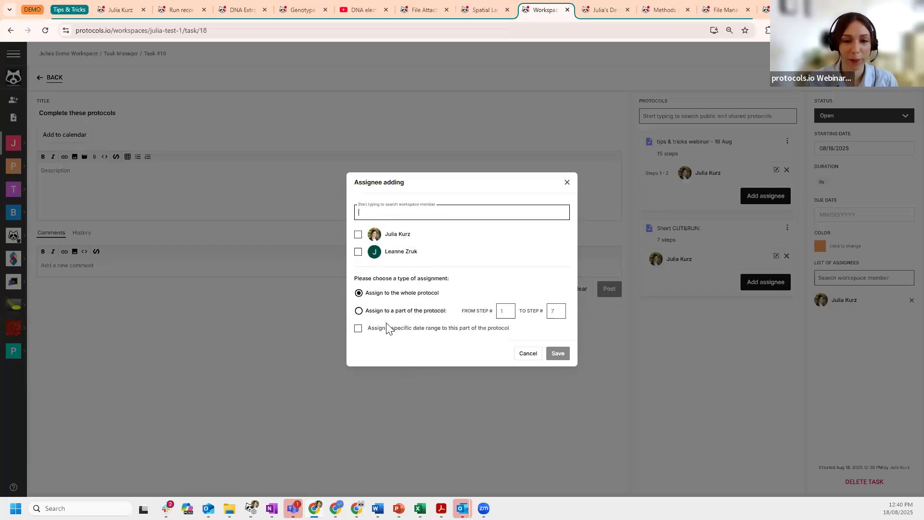
pyautogui.click(358, 310)
pyautogui.click(501, 310)
pyautogui.write('3')
pyautogui.click(554, 310)
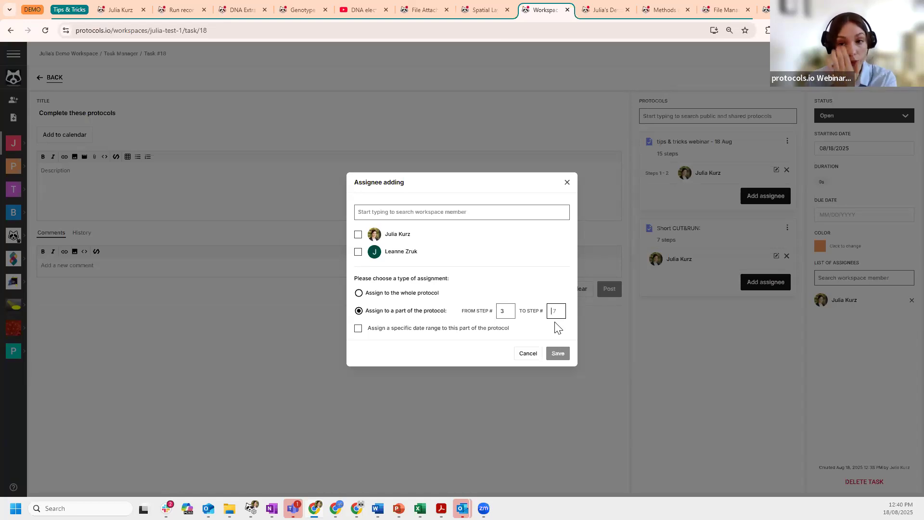
pyautogui.click(567, 182)
# - Assign the second workspace member to steps 3 to 15 of the tips & tricks webinar
pyautogui.click(750, 197)
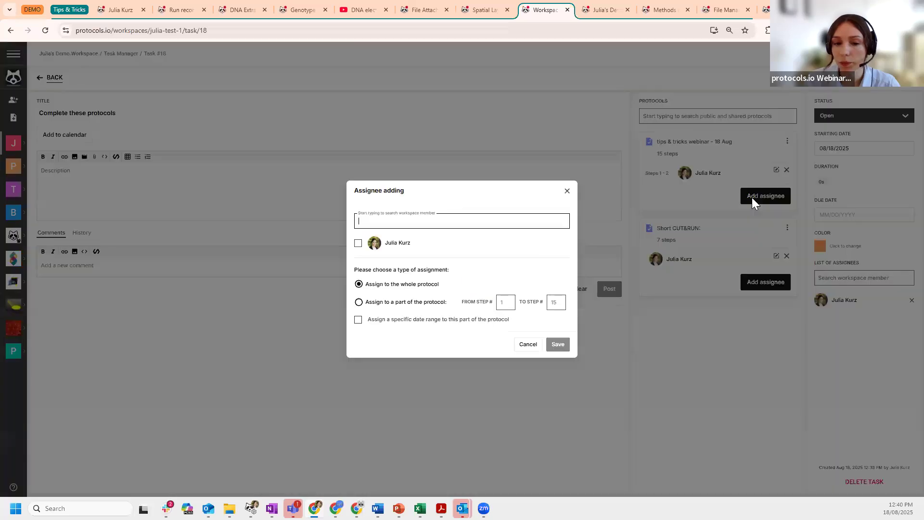
pyautogui.write('lean')
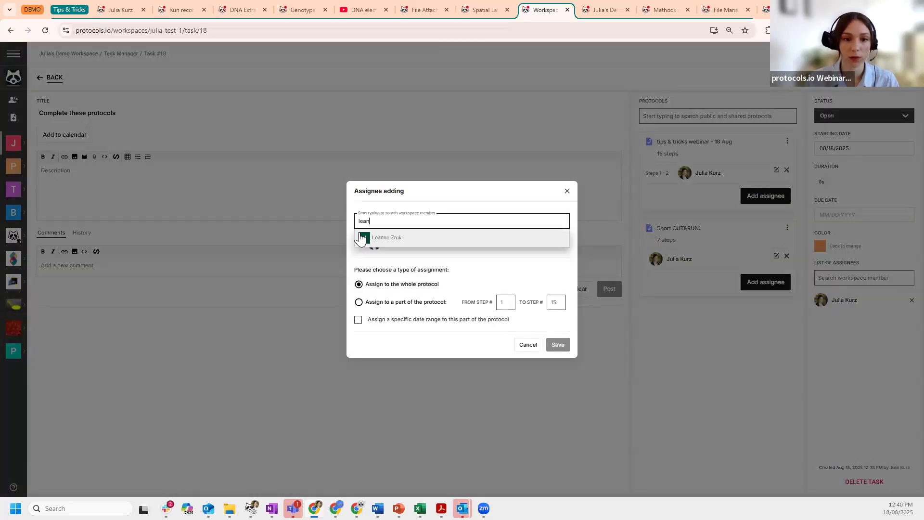
pyautogui.click(412, 239)
pyautogui.click(399, 310)
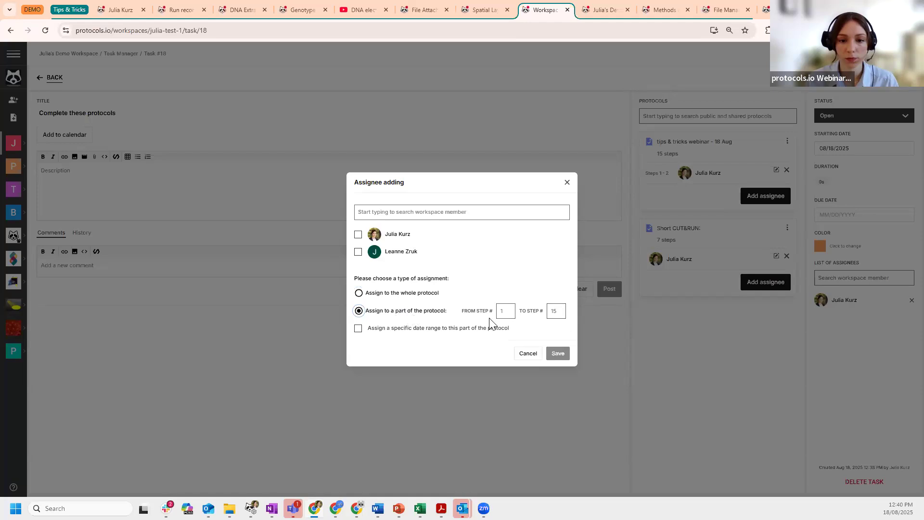
pyautogui.write('3')
pyautogui.click(553, 313)
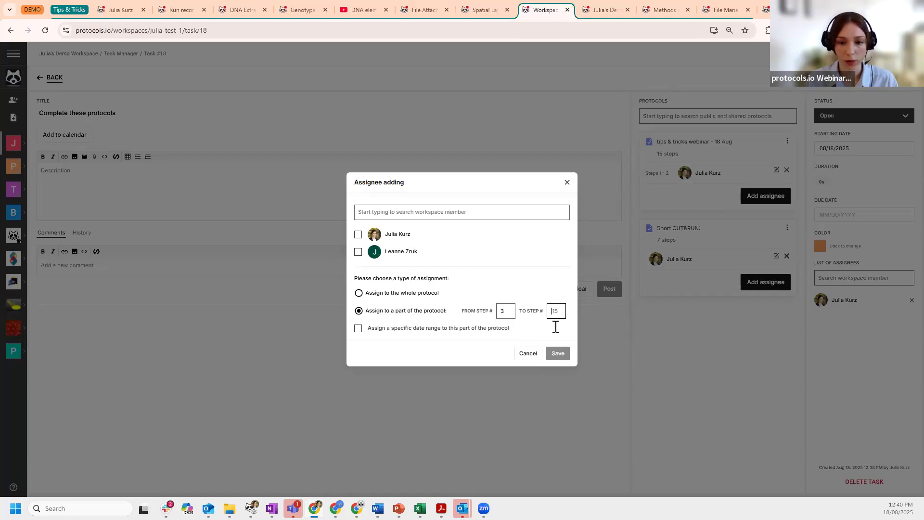
pyautogui.write('15')
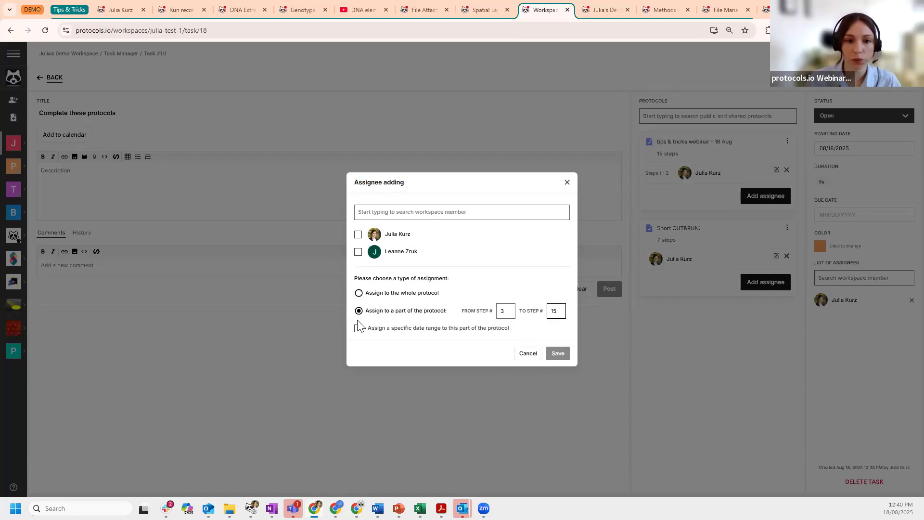
pyautogui.click(358, 251)
pyautogui.click(561, 357)
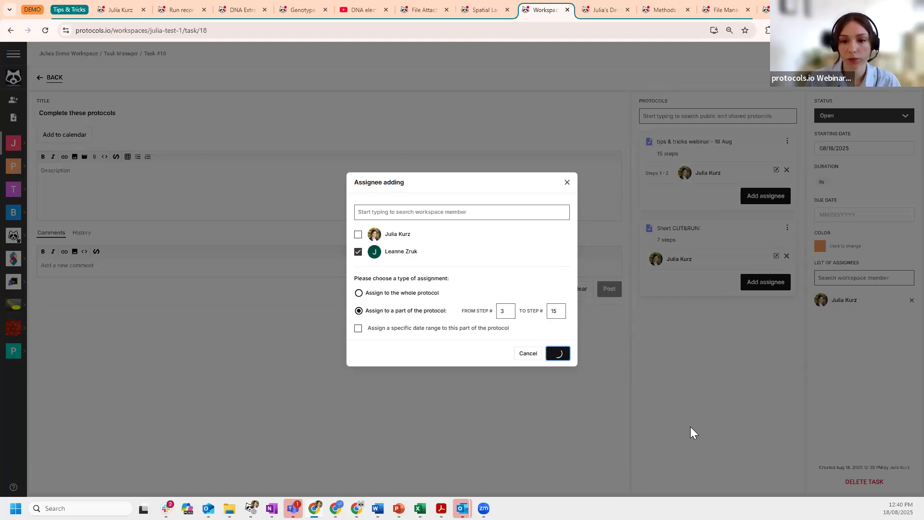
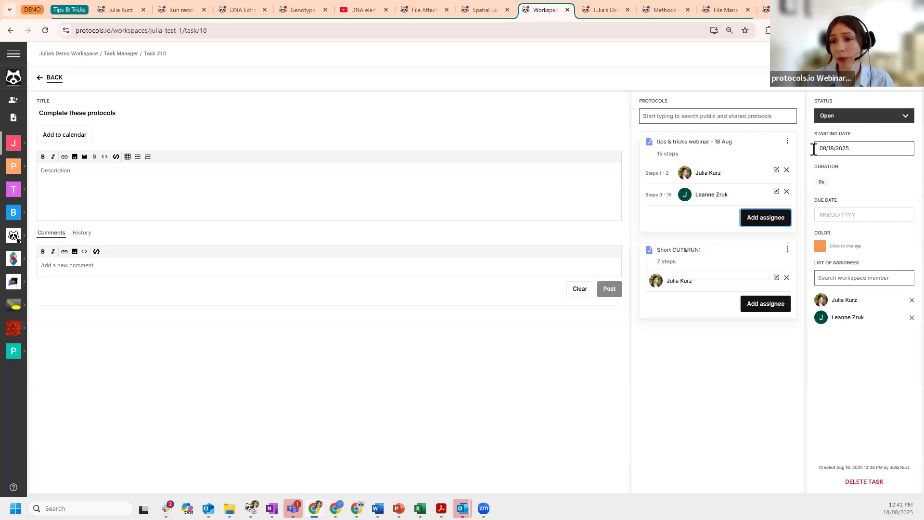
# - Keep the Aug 18 start, set a 2-day duration and Aug 20, 2025 due date, then go back
pyautogui.click(861, 149)
pyautogui.click(823, 247)
pyautogui.click(828, 186)
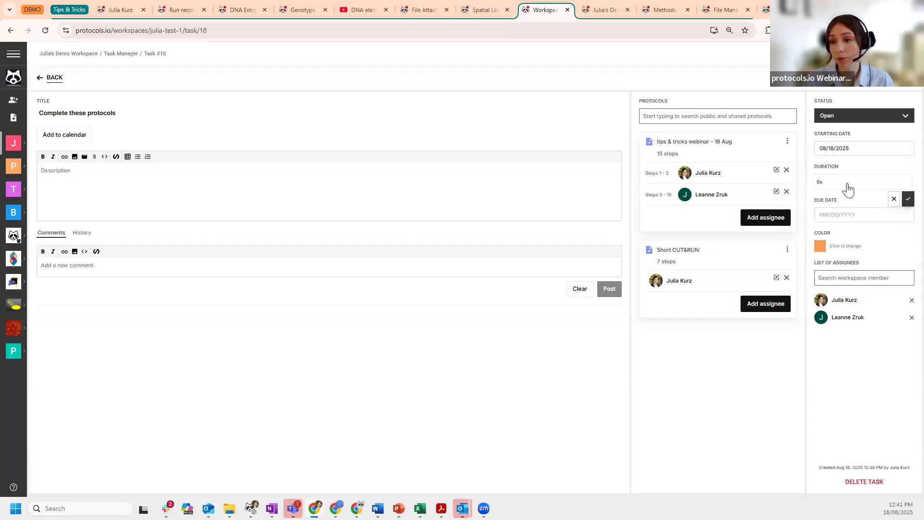
pyautogui.write('2d')
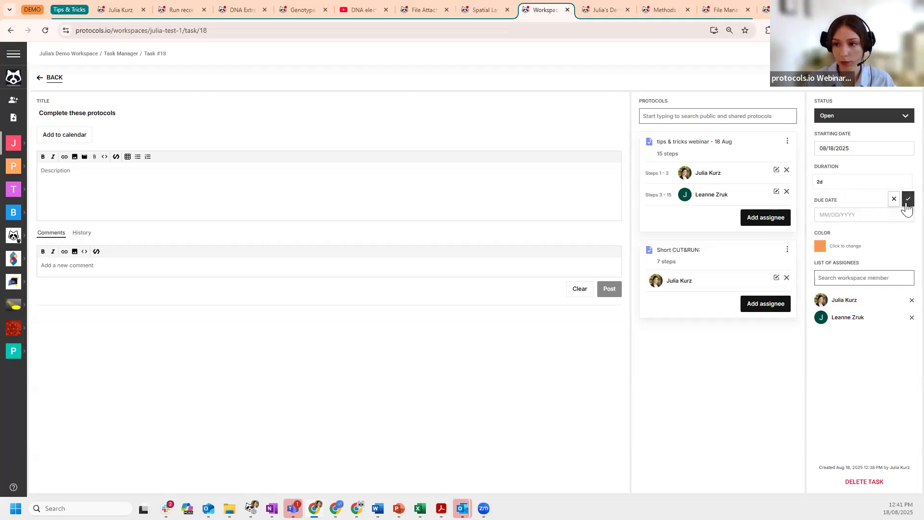
pyautogui.click(907, 200)
pyautogui.click(834, 216)
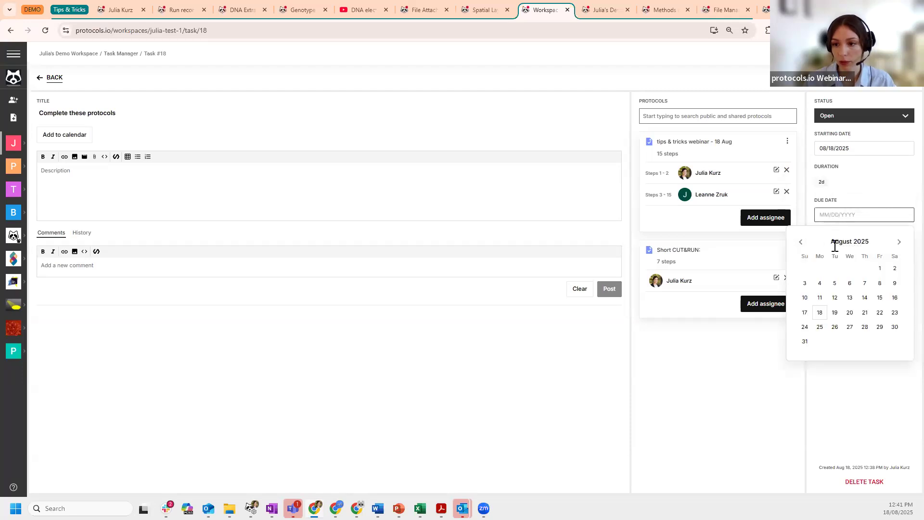
pyautogui.click(849, 313)
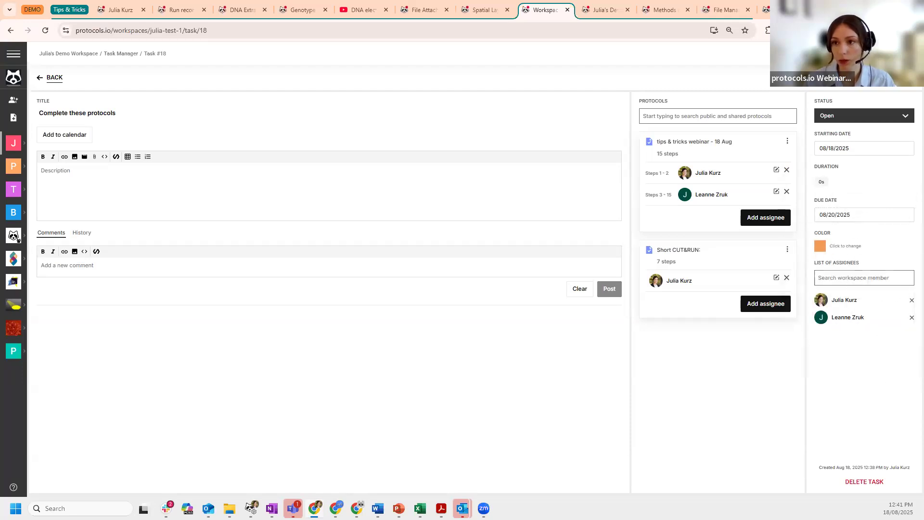
pyautogui.click(53, 77)
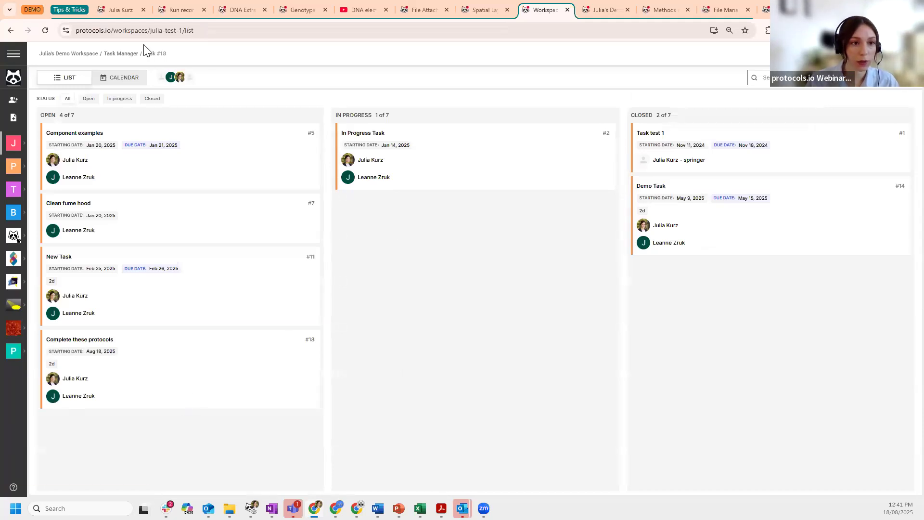
# - Switch the Task Manager to the August 2025 calendar view
pyautogui.click(127, 81)
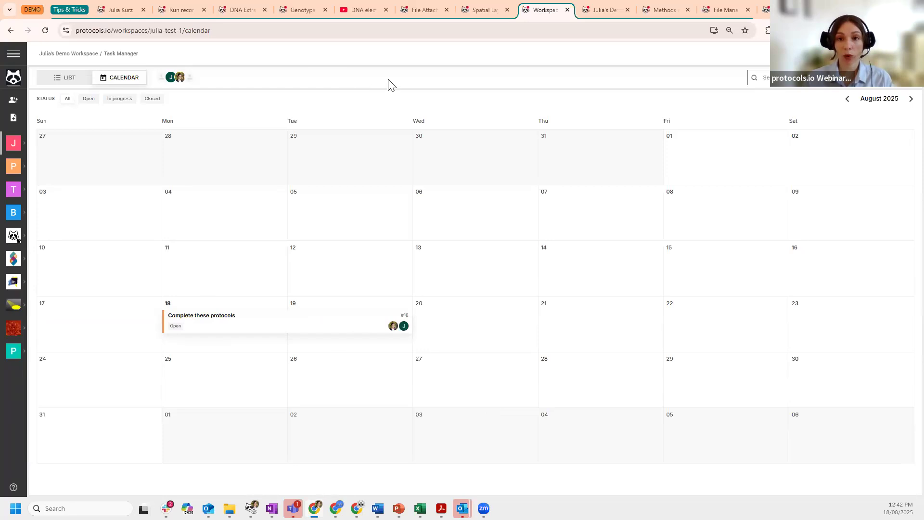
# - On the demo workspace page, reopen Manage Reagents and try then clear a 'sod' search
pyautogui.click(605, 11)
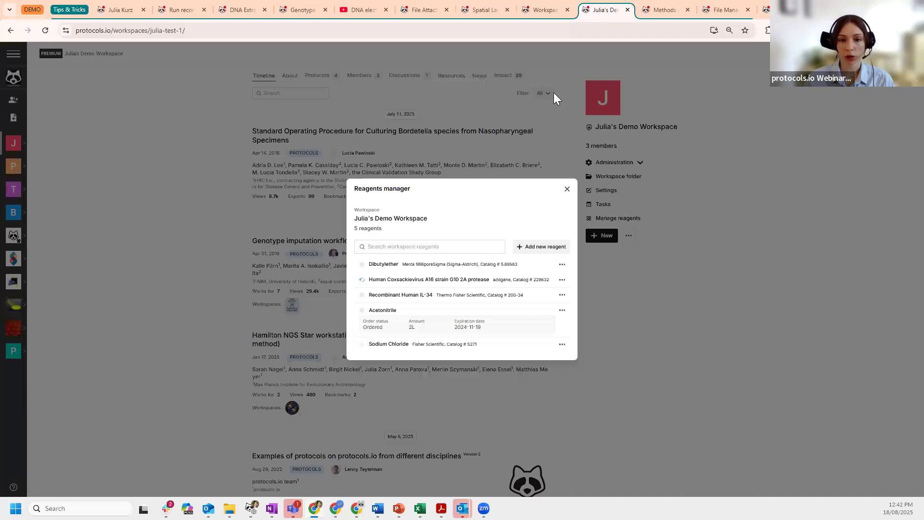
pyautogui.click(568, 190)
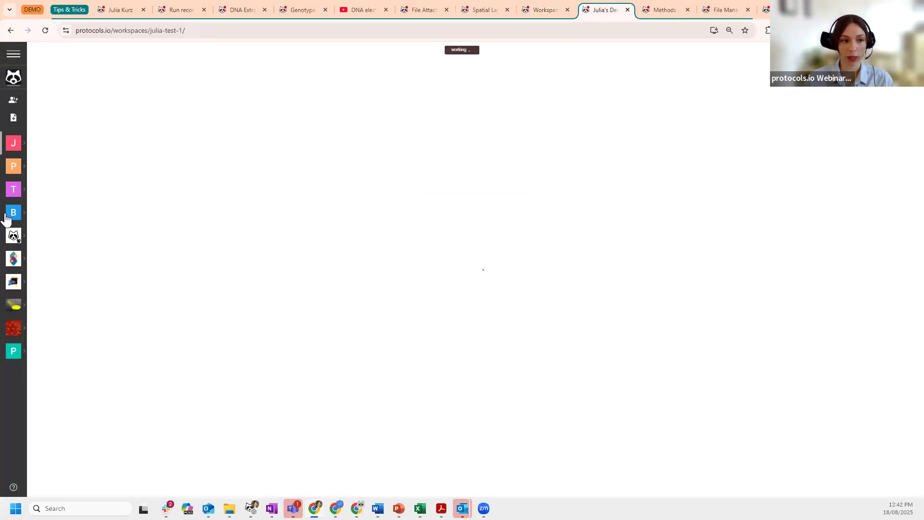
pyautogui.moveTo(25, 149)
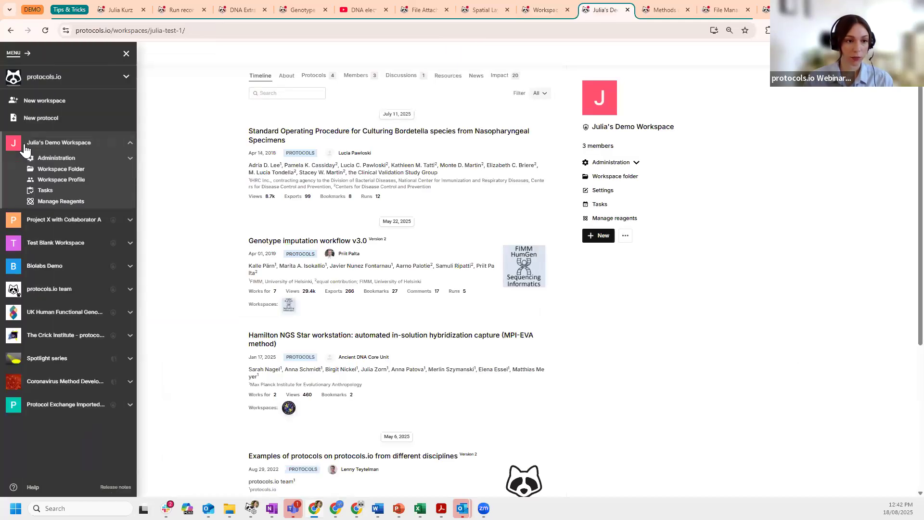
pyautogui.click(45, 201)
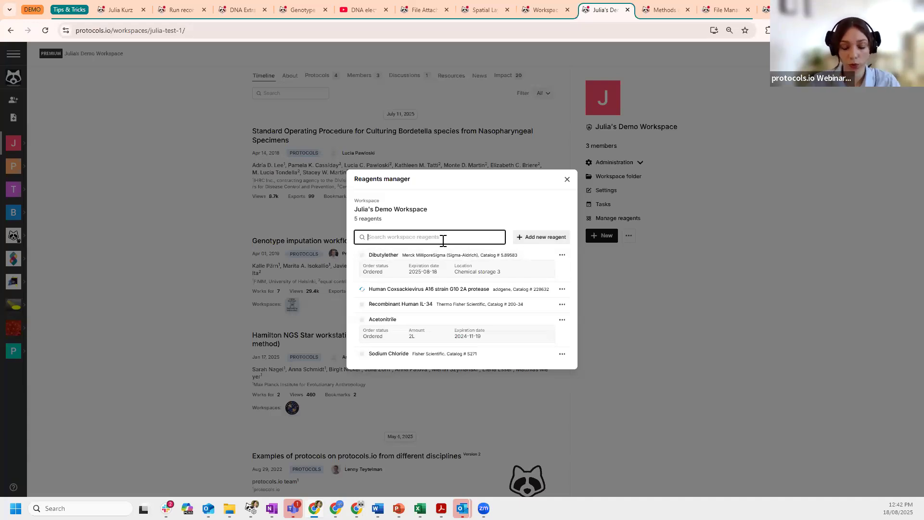
pyautogui.write('sod')
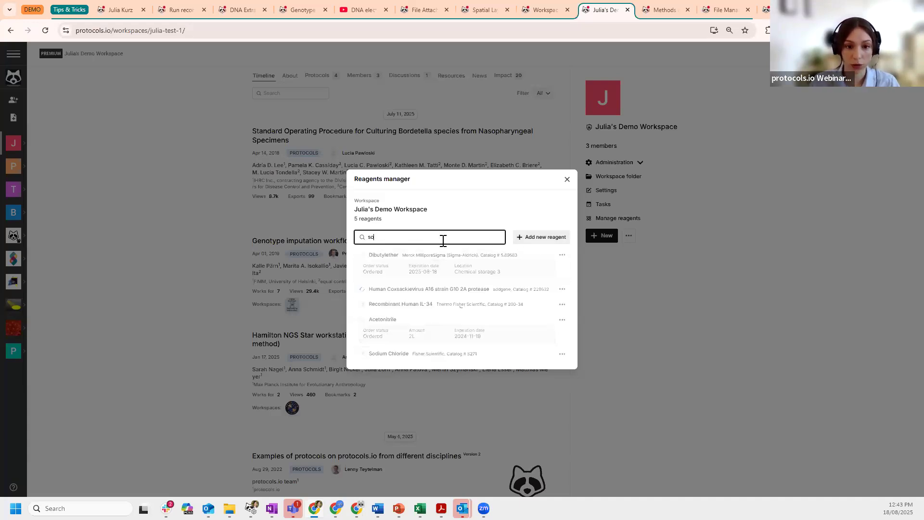
pyautogui.press('BackSpace')
pyautogui.press('BackSpace')
pyautogui.press('BackSpace')
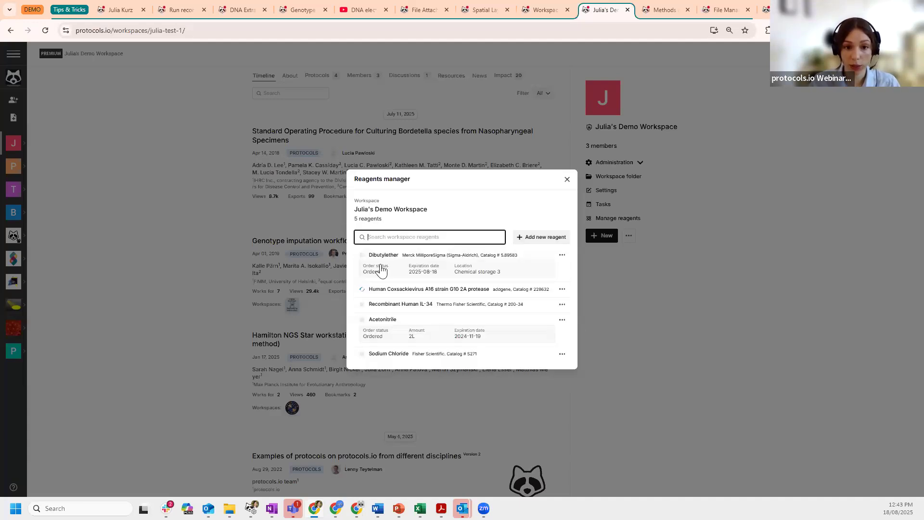
pyautogui.click(543, 237)
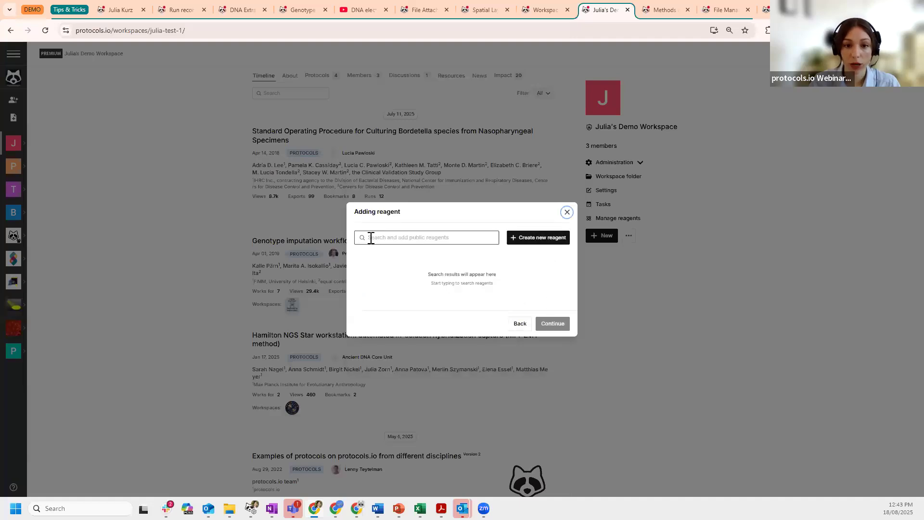
pyautogui.click(460, 239)
pyautogui.write('sodium')
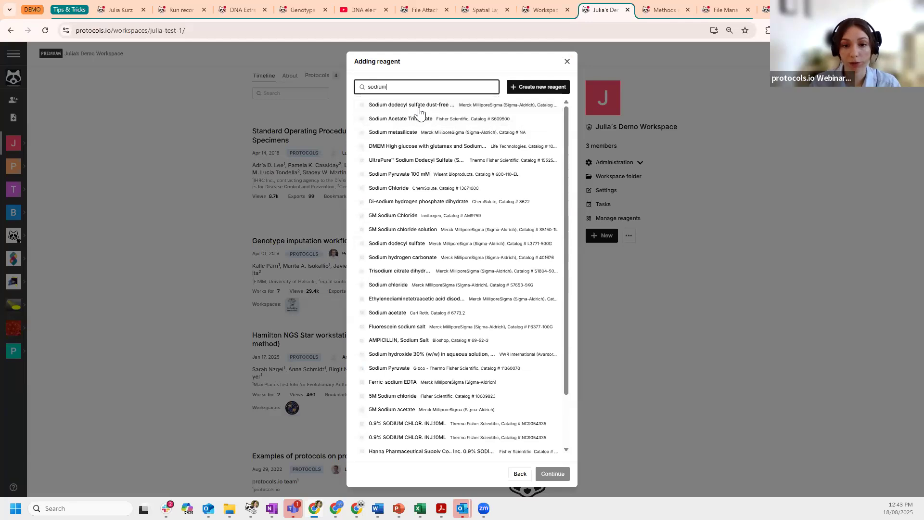
pyautogui.scroll(-1, 405, 250)
pyautogui.scroll(-1, 404, 250)
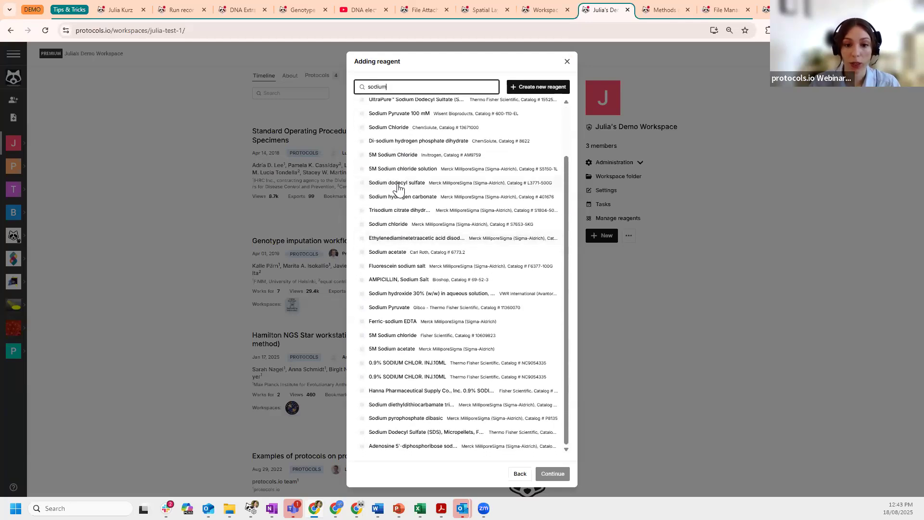
pyautogui.scroll(1, 411, 311)
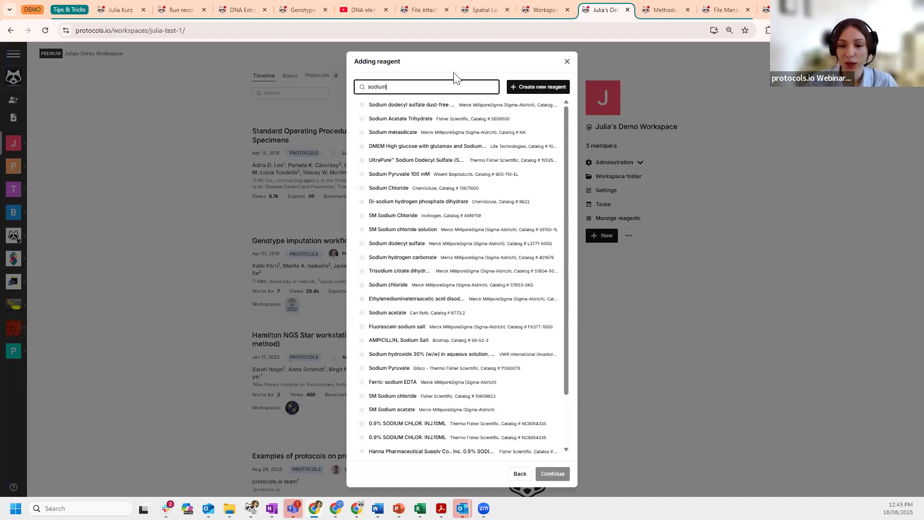
pyautogui.click(524, 474)
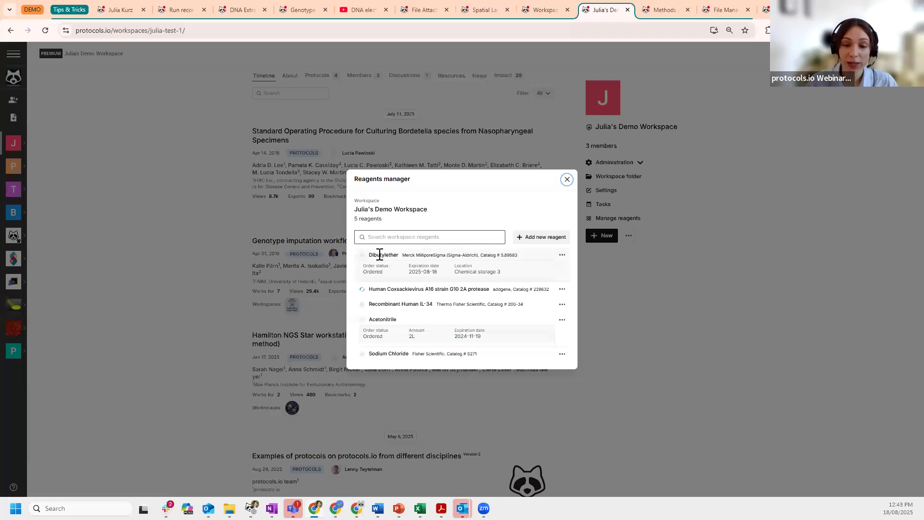
# - Look over the Create new reagent and CSV upload forms, then return to public reagent search
pyautogui.click(540, 238)
pyautogui.click(565, 243)
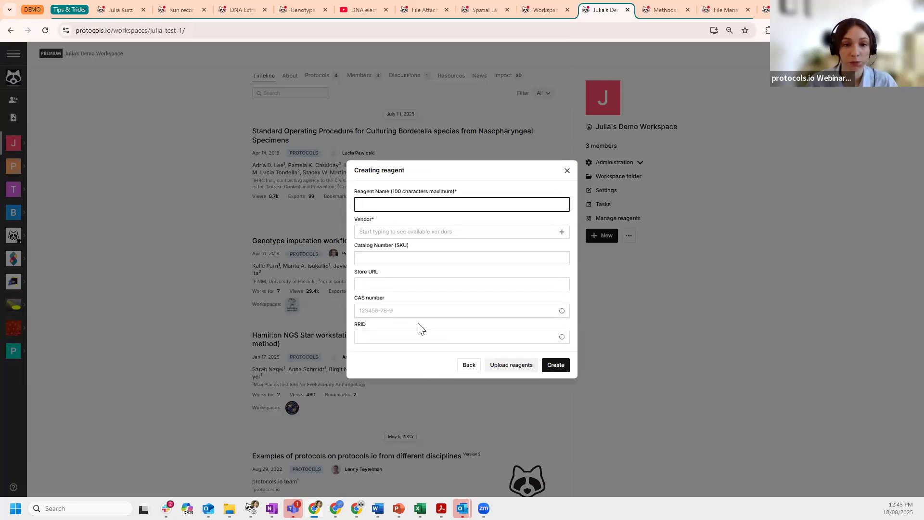
pyautogui.click(497, 368)
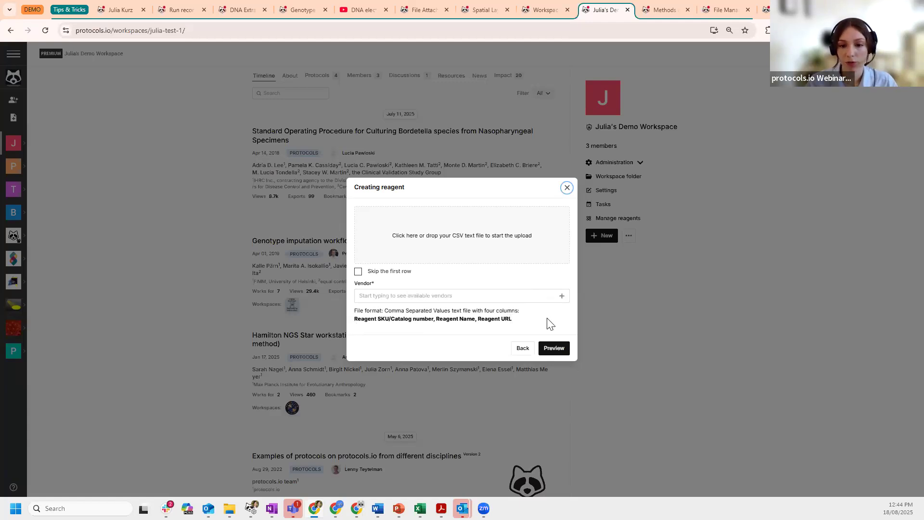
pyautogui.click(527, 356)
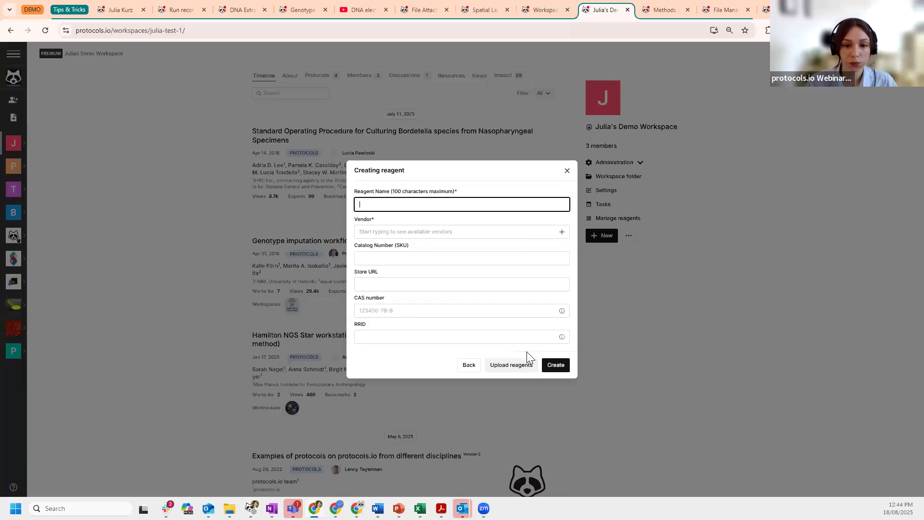
pyautogui.click(469, 366)
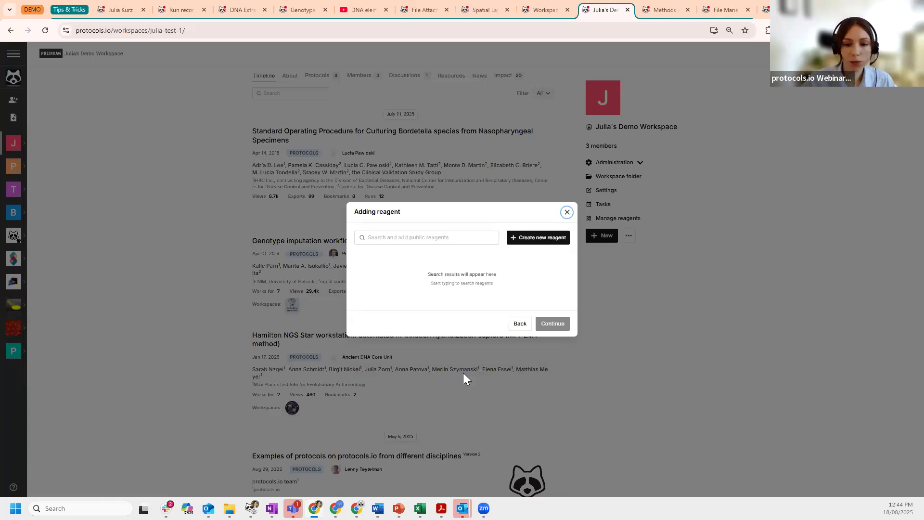
# - Open the Human Coxsackievirus A16 strain G10 2A protease reagent page in a new tab
pyautogui.click(520, 324)
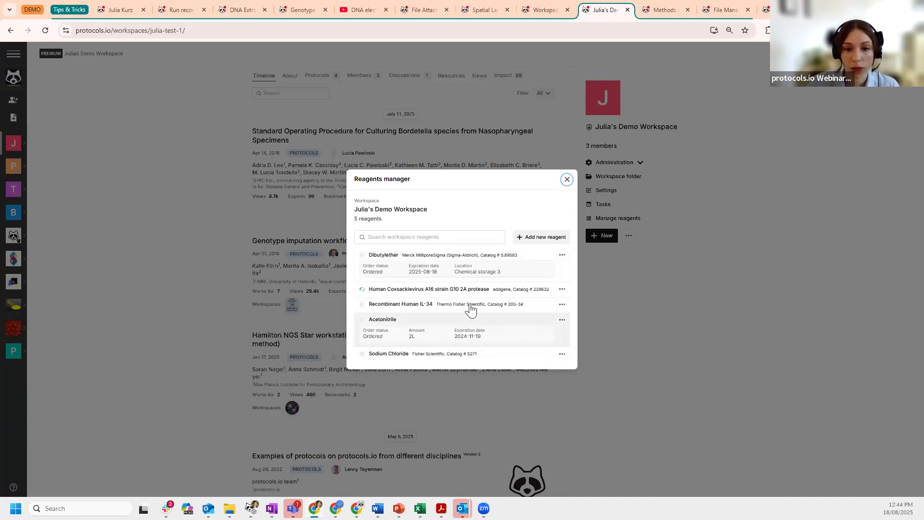
pyautogui.click(562, 290)
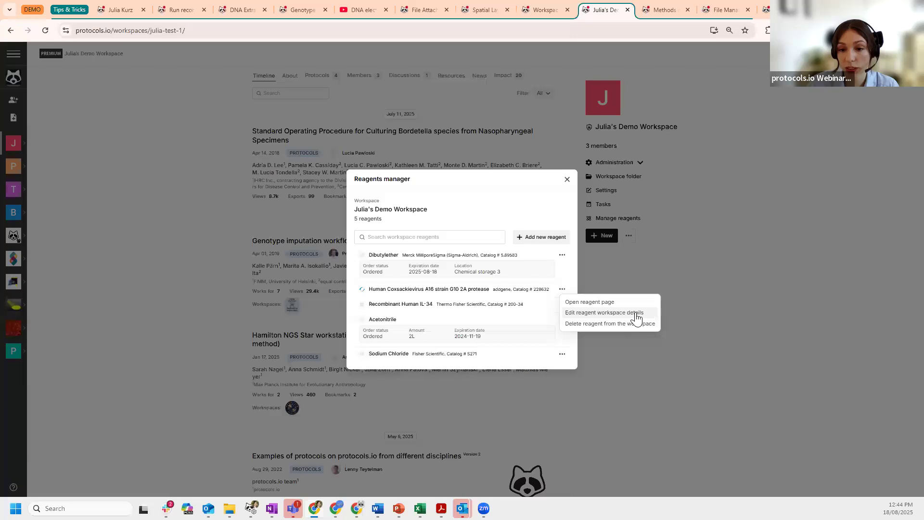
pyautogui.click(593, 305)
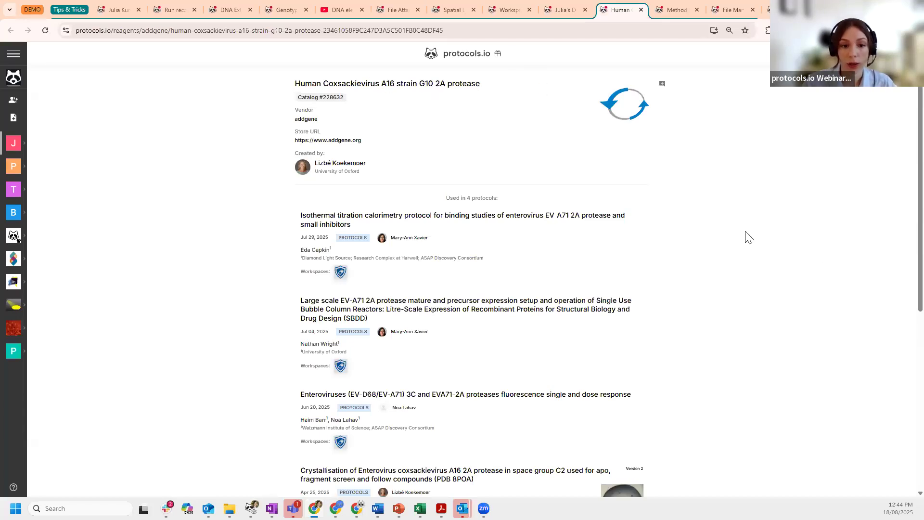
pyautogui.scroll(-5, 749, 237)
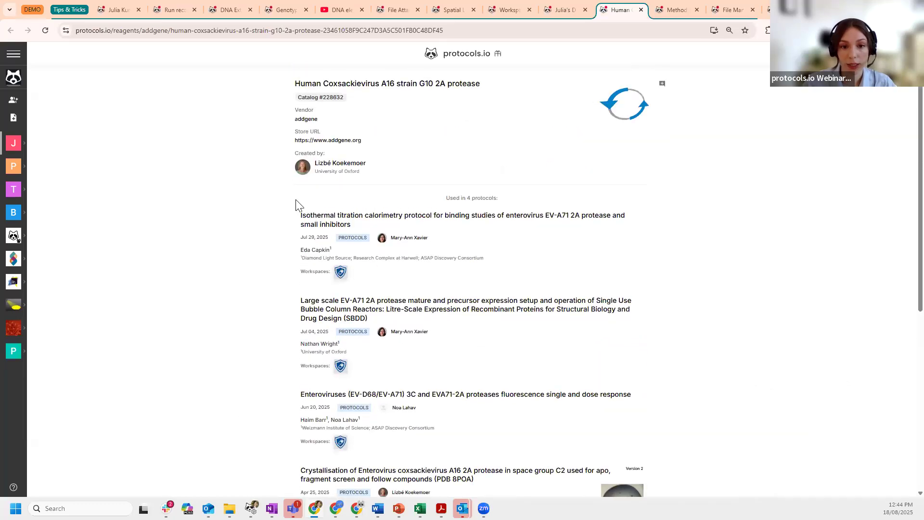
pyautogui.scroll(-2, 192, 273)
pyautogui.scroll(-2, 193, 274)
pyautogui.scroll(3, 192, 273)
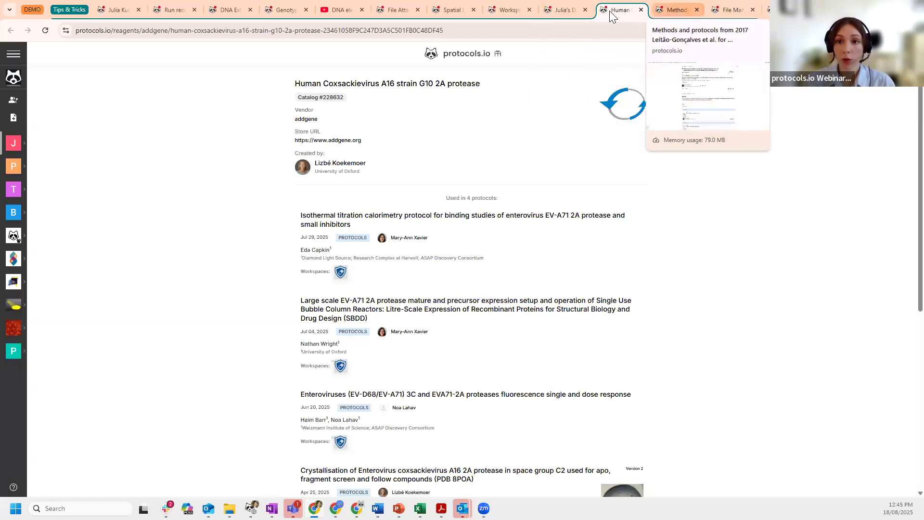
# - Open Growing Drosophila gut bacteria from the 2017 Leitão-Gonçalves collection and briefly select its DOI
pyautogui.click(669, 9)
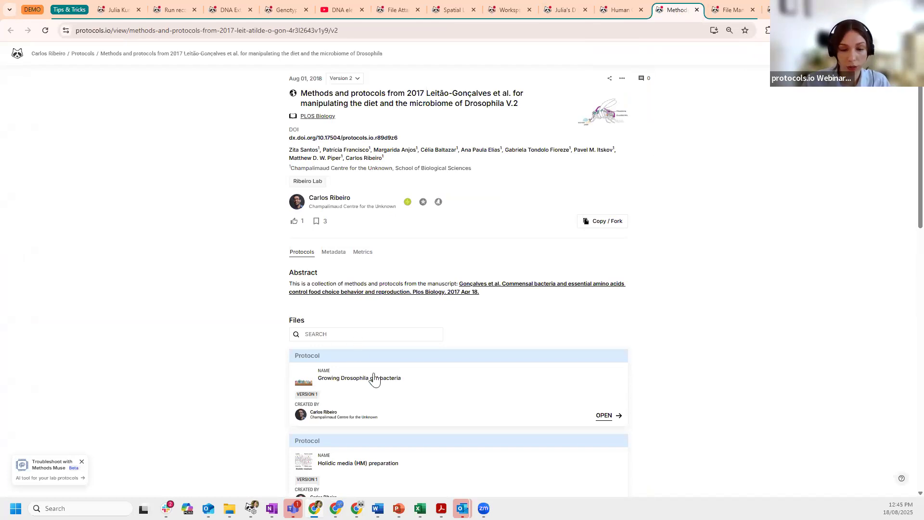
pyautogui.click(603, 417)
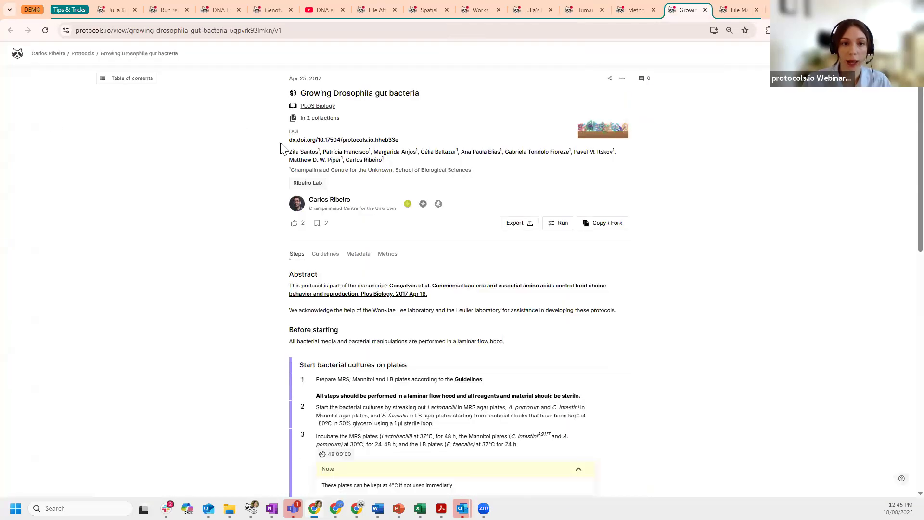
pyautogui.moveTo(285, 140); pyautogui.dragTo(418, 141)
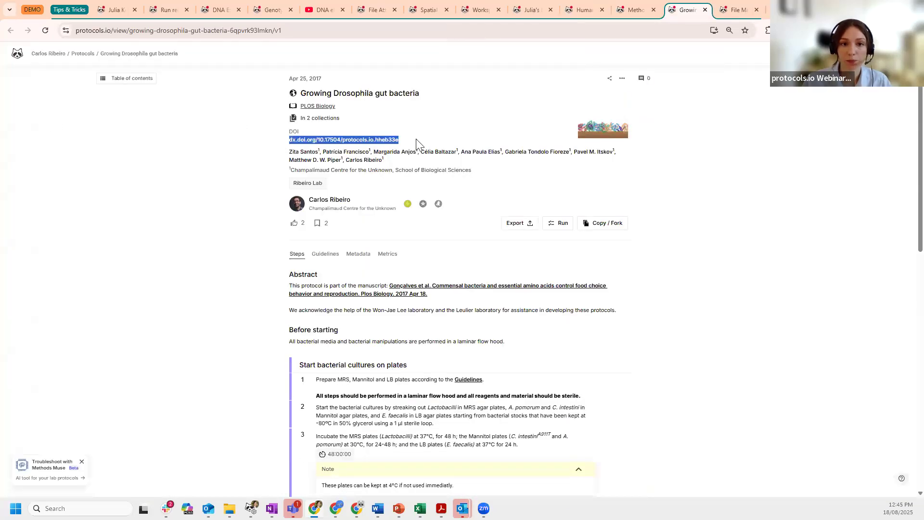
pyautogui.click(175, 275)
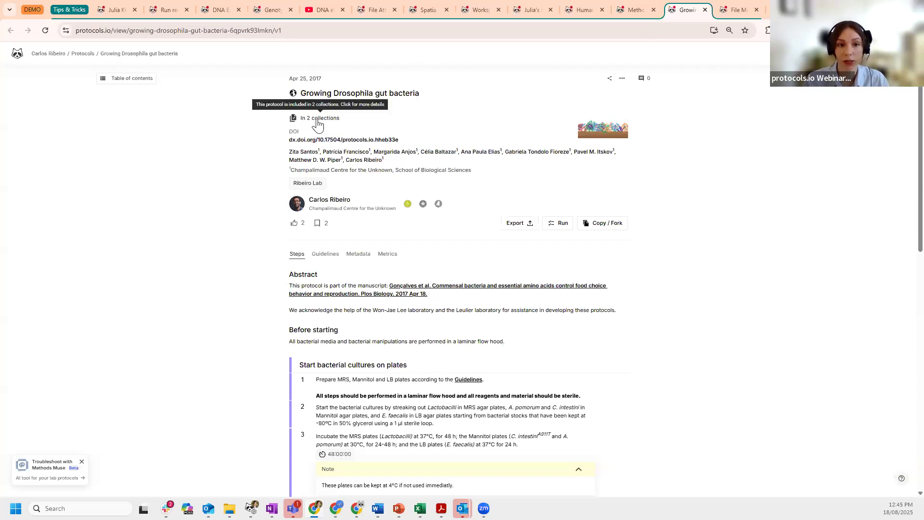
# - Scroll through the protocol cards of the 2017 Leitão-Gonçalves et al. methods collection
pyautogui.click(632, 10)
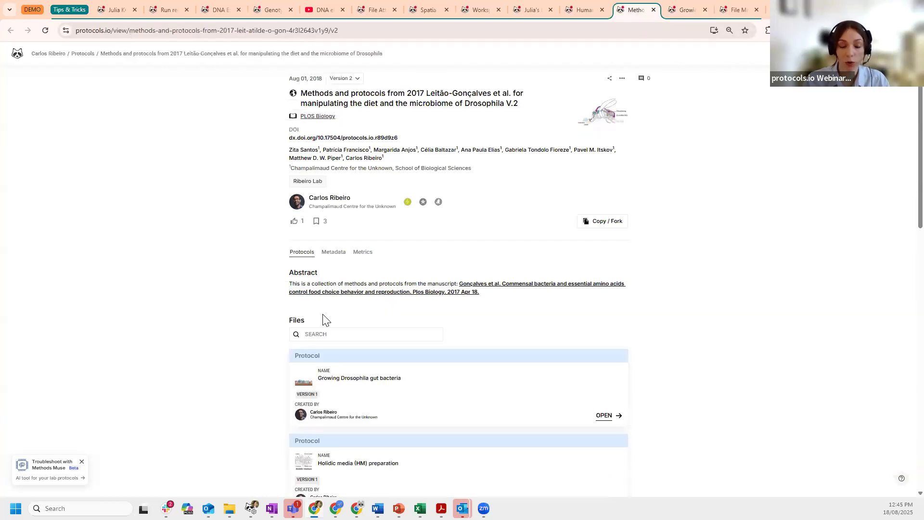
pyautogui.scroll(-8, 320, 289)
pyautogui.scroll(-5, 318, 263)
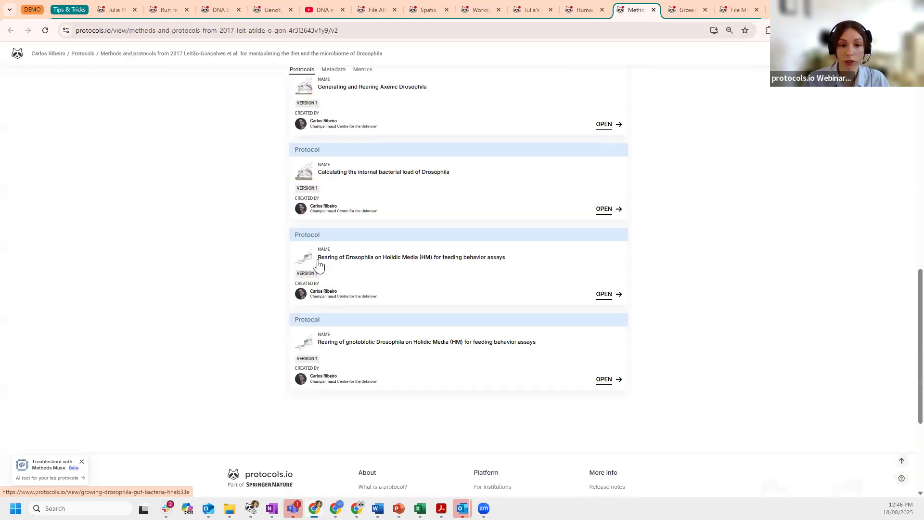
pyautogui.scroll(20, 337, 289)
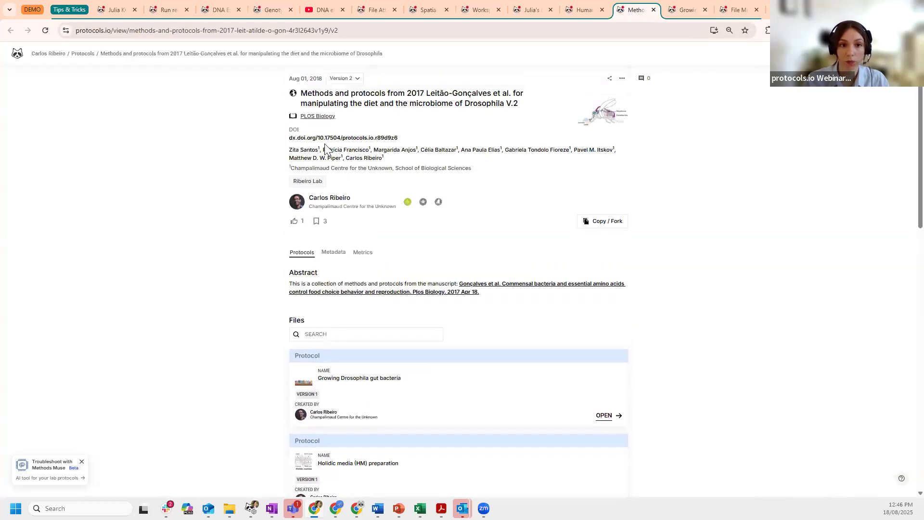
pyautogui.moveTo(320, 119)
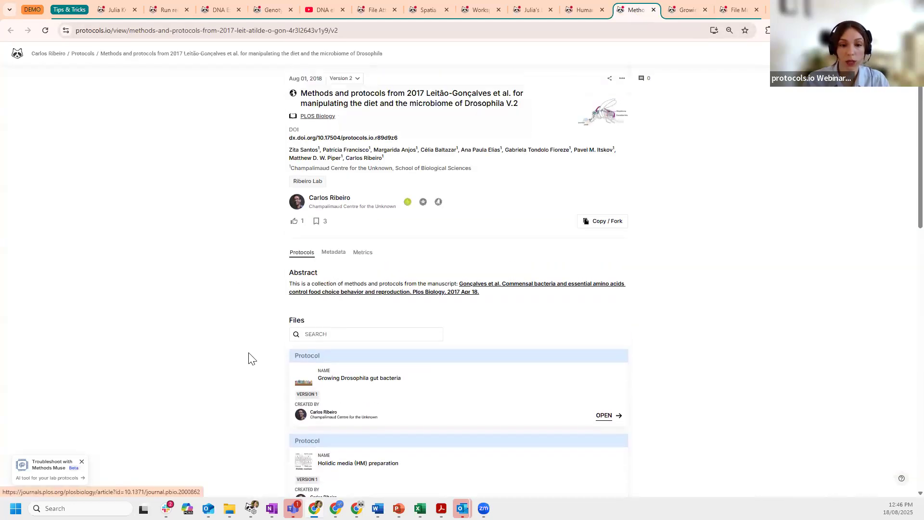
pyautogui.scroll(-2, 269, 336)
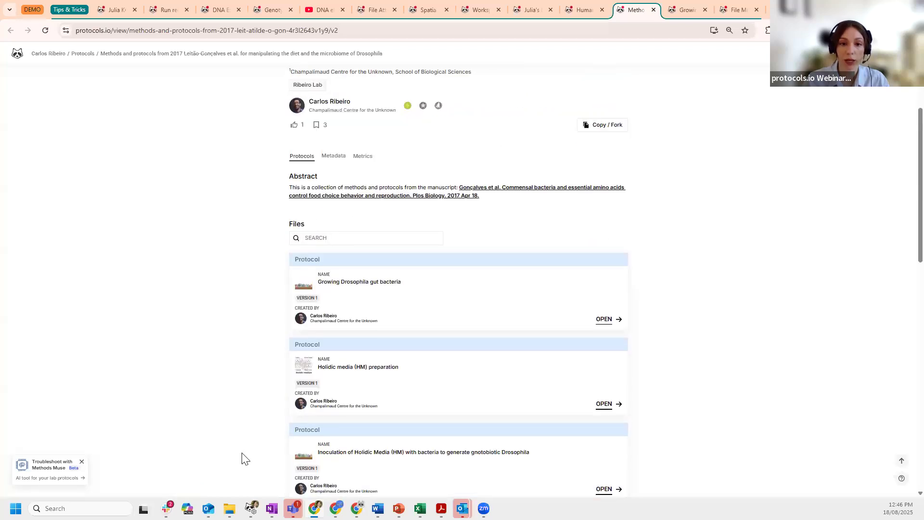
pyautogui.scroll(2, 243, 459)
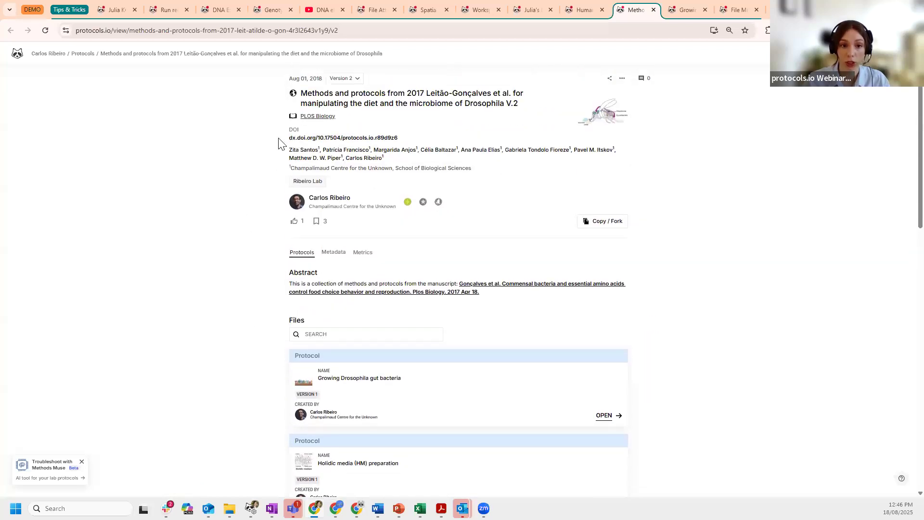
# - Select the collection's DOI, then go to the account settings Apps page
pyautogui.tripleClick(418, 139)
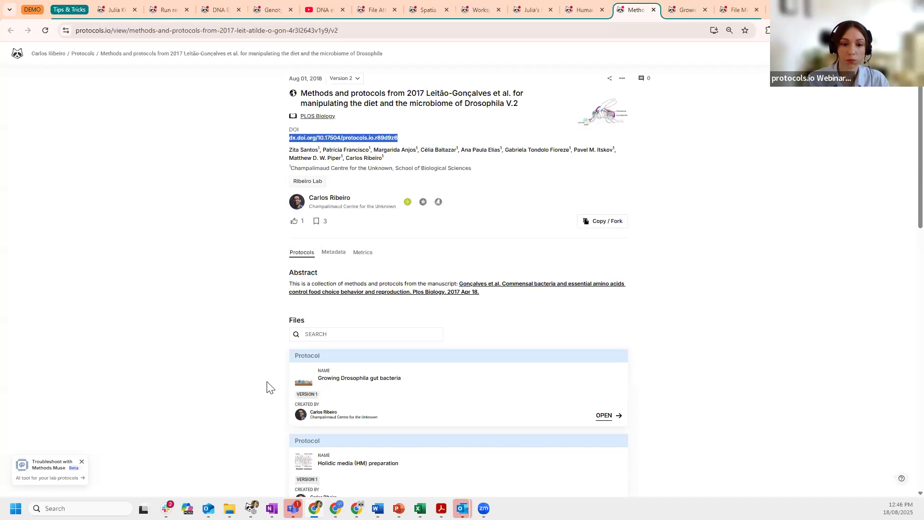
pyautogui.scroll(-6, 377, 330)
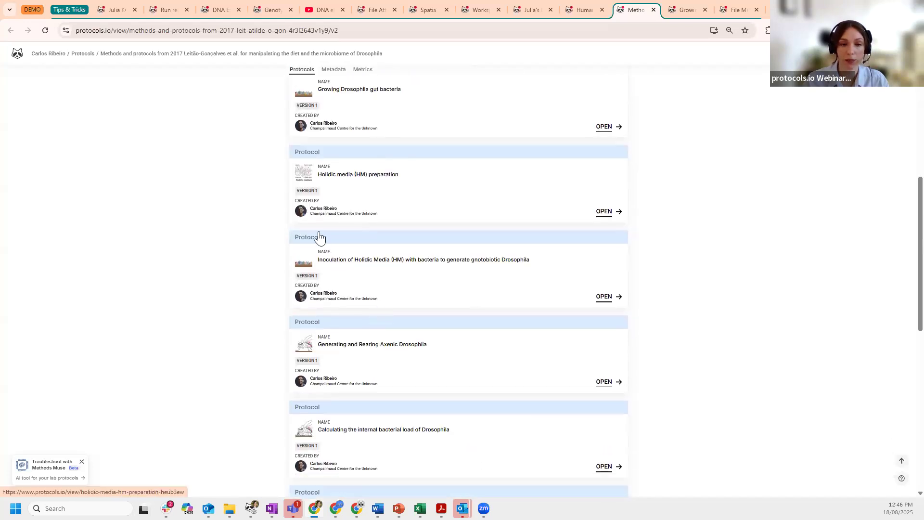
pyautogui.scroll(6, 319, 237)
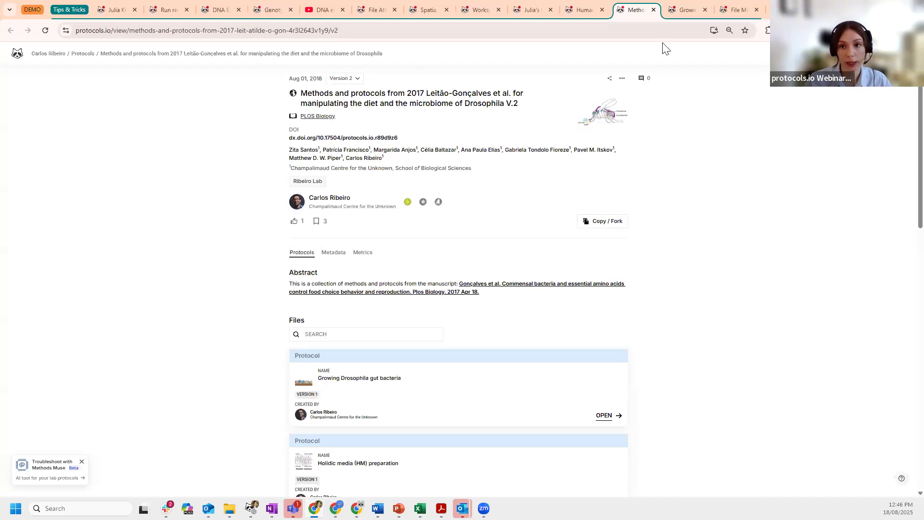
pyautogui.click(112, 10)
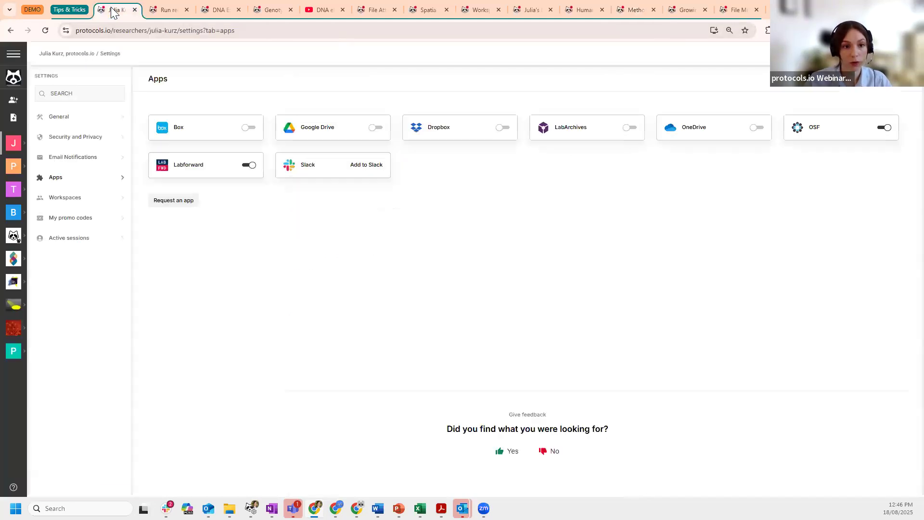
# - In the demo workspace files, multi-select CUT&RUN targeted in situ profiling, RUN test protocol and CUT&RUN:
pyautogui.click(13, 142)
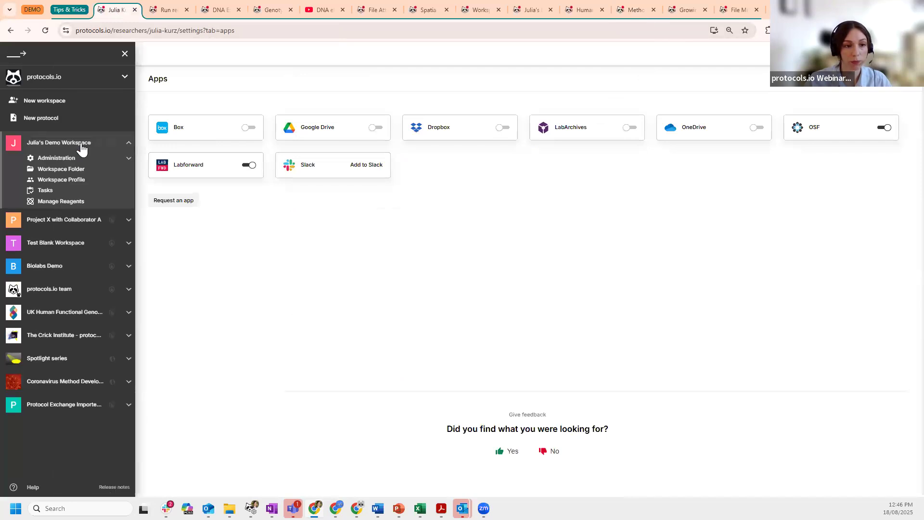
pyautogui.click(10, 143)
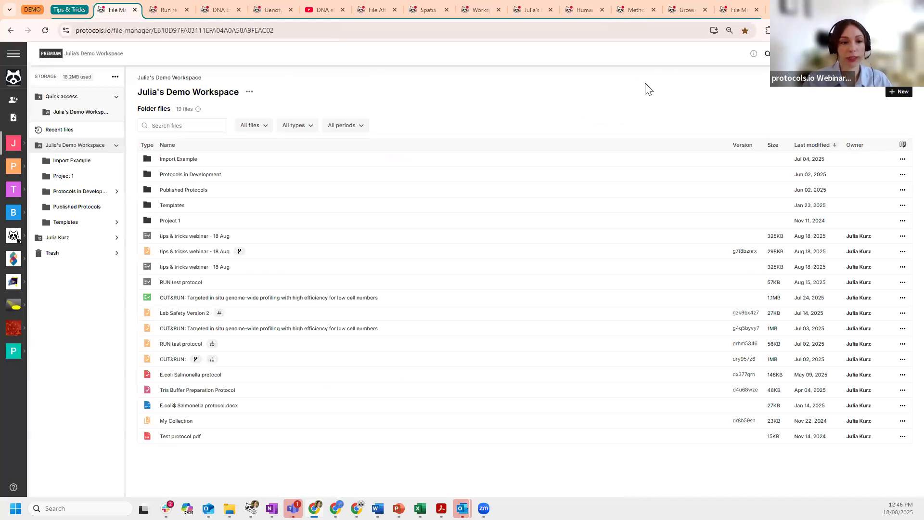
pyautogui.click(264, 330)
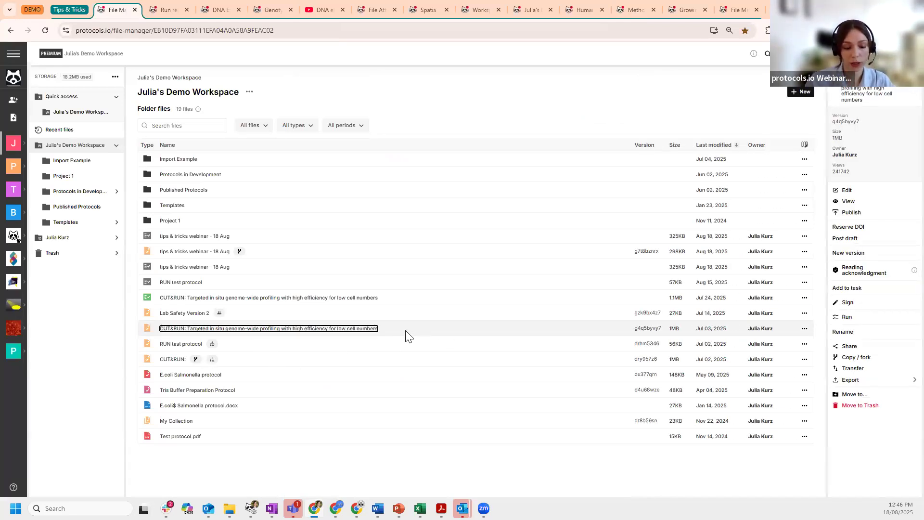
pyautogui.click(404, 344)
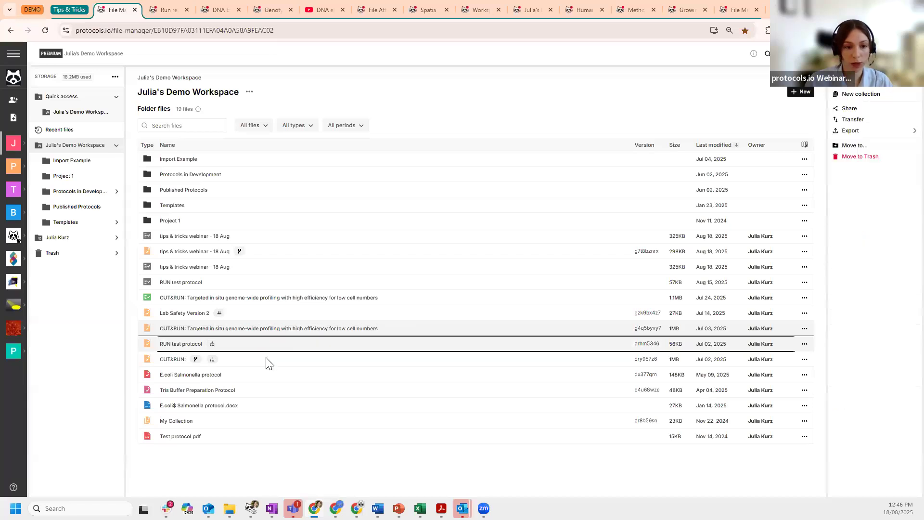
pyautogui.keyDown('shift'); pyautogui.click(268, 360); pyautogui.keyUp('shift')
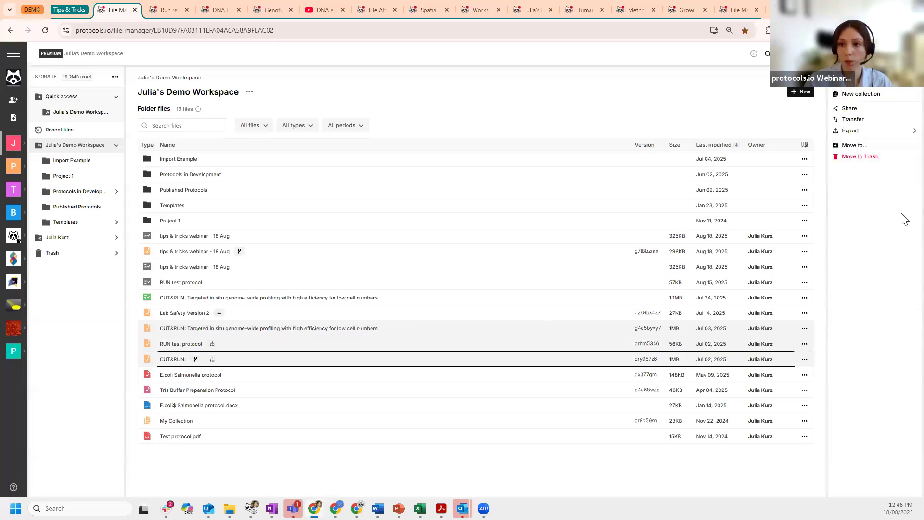
# - Start a new collection from the three protocols, placed in the demo workspace root folder
pyautogui.click(863, 98)
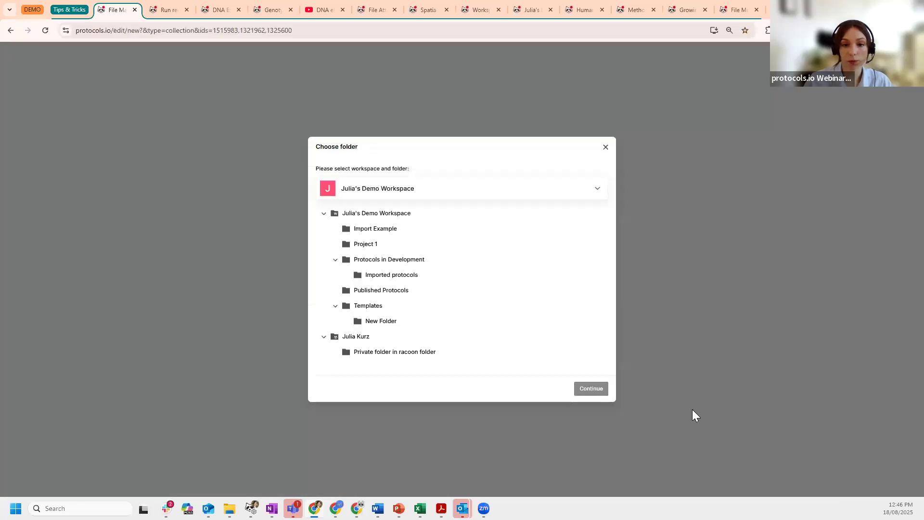
pyautogui.click(418, 213)
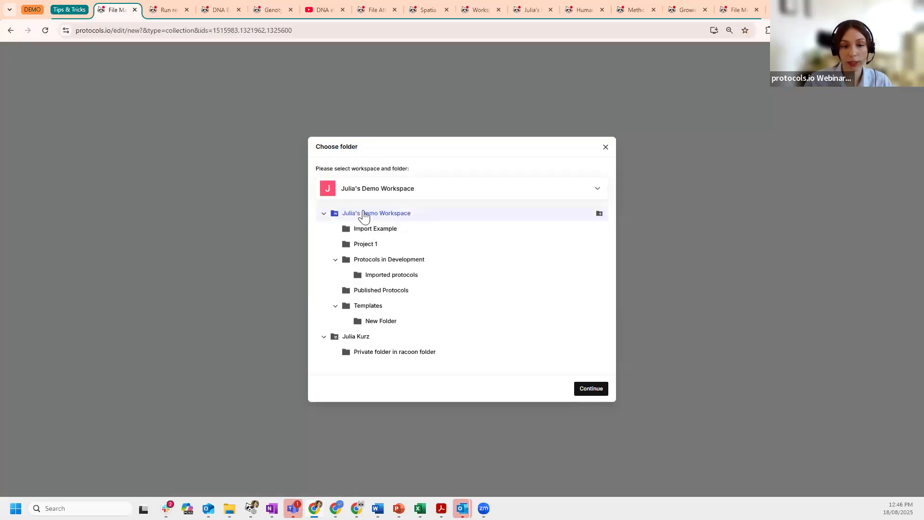
pyautogui.click(596, 391)
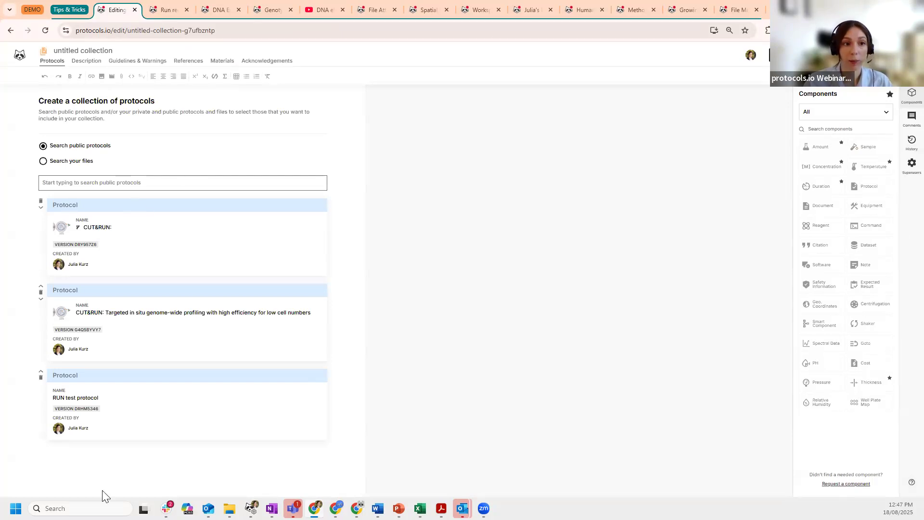
# - Search public protocols for 'Cut', then search your own files and pick the CUT&RUN: result
pyautogui.click(180, 185)
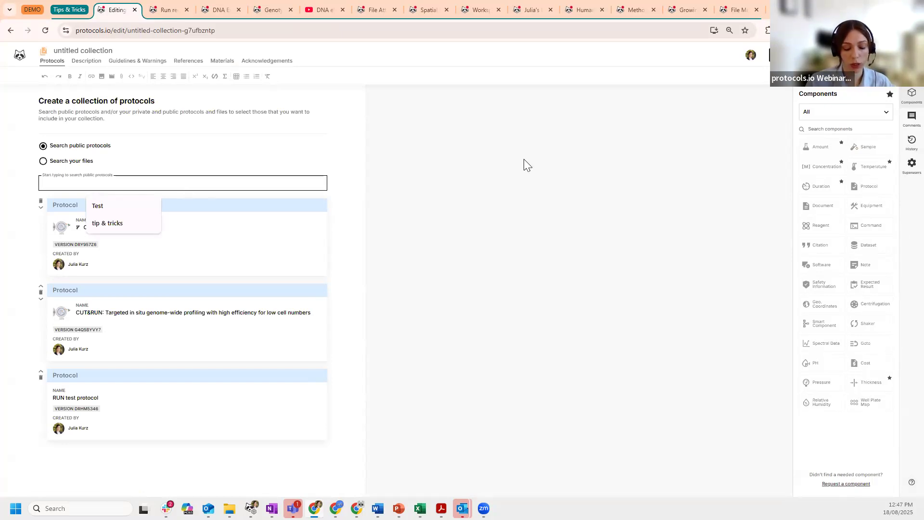
pyautogui.write('Cut')
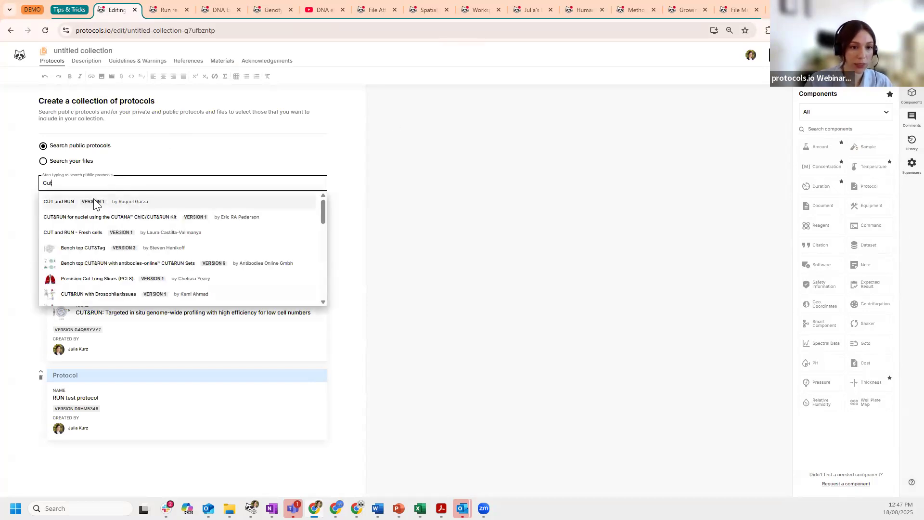
pyautogui.scroll(-5, 193, 226)
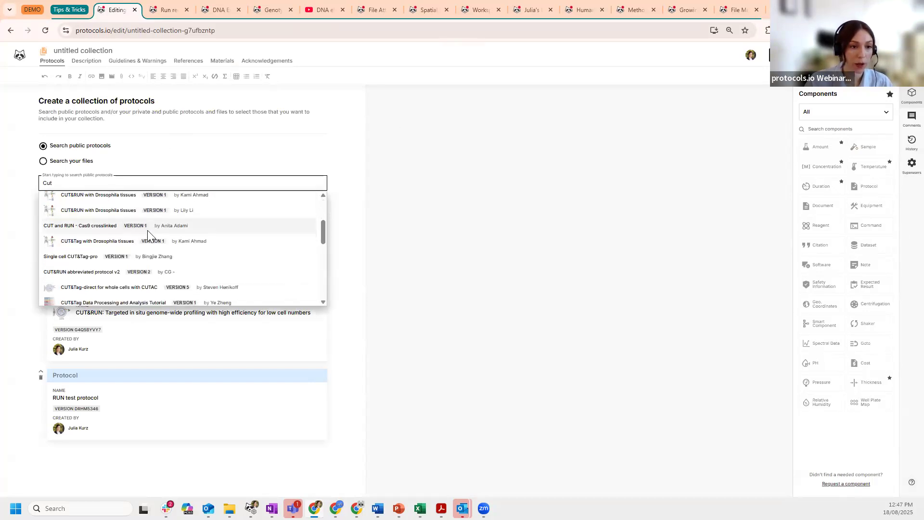
pyautogui.click(439, 218)
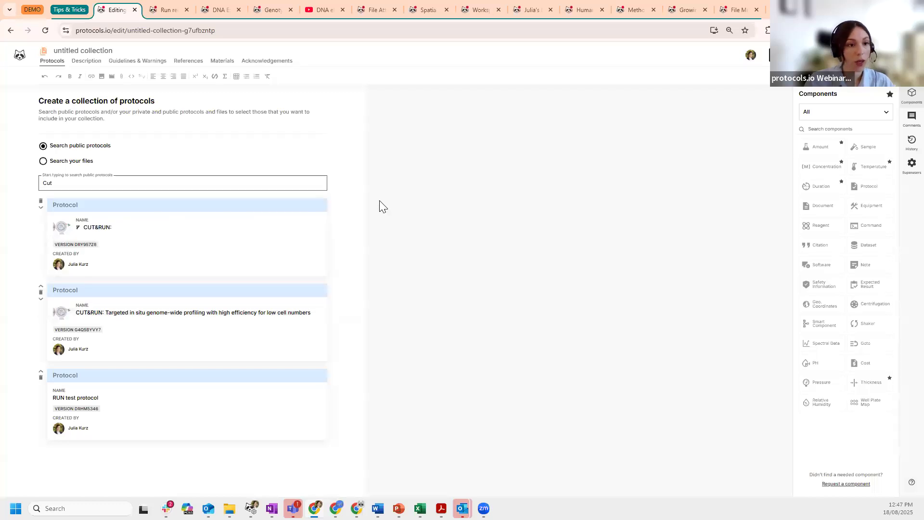
pyautogui.click(45, 164)
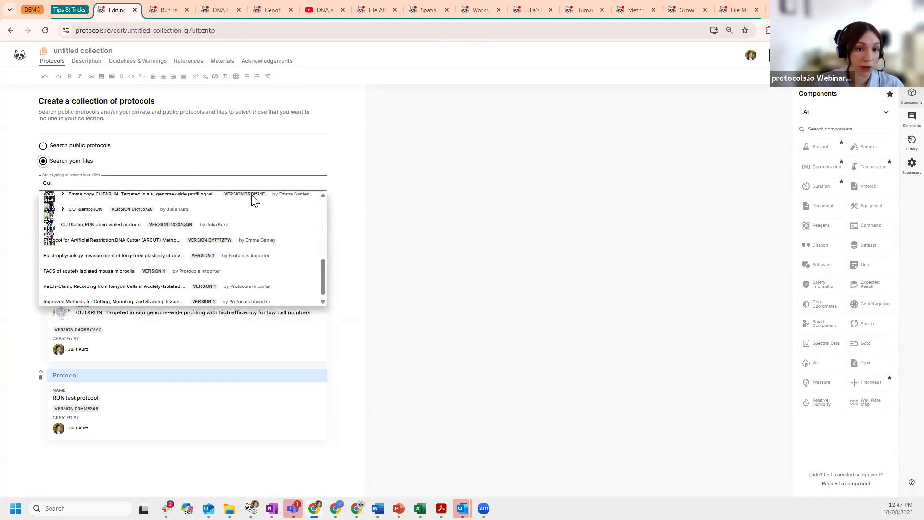
pyautogui.click(177, 212)
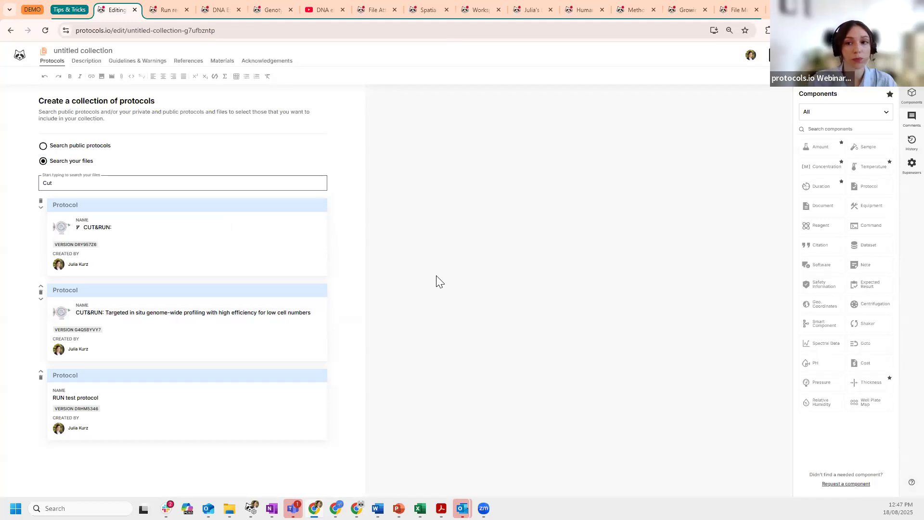